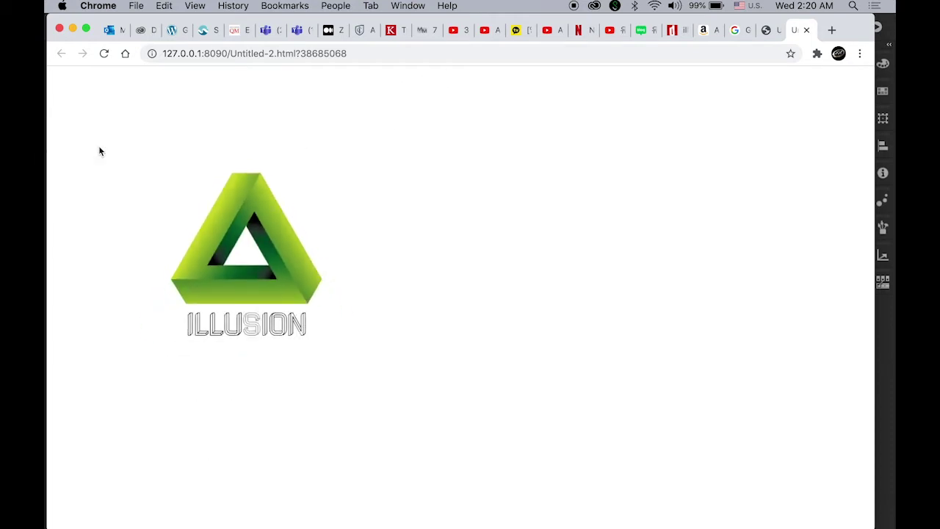
Return to Animate and show the layers timeline instead of the output log.
click(885, 332)
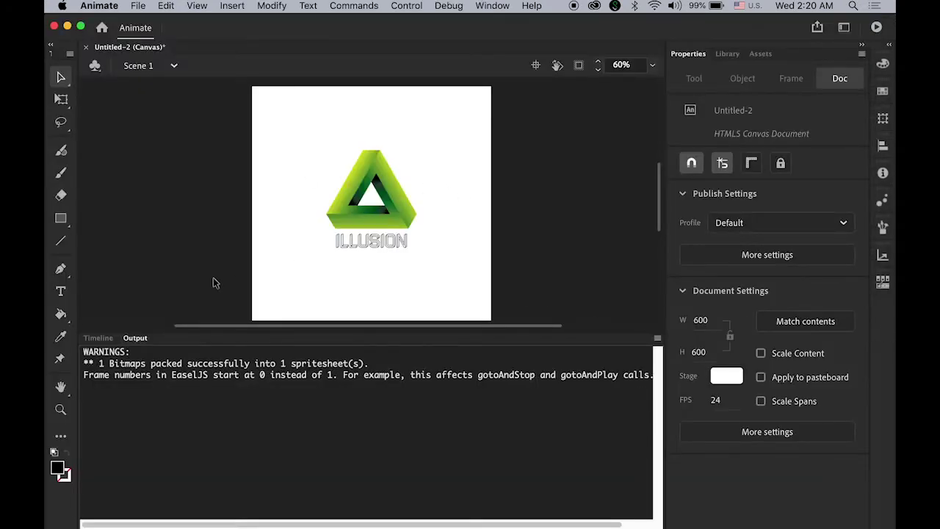
click(99, 338)
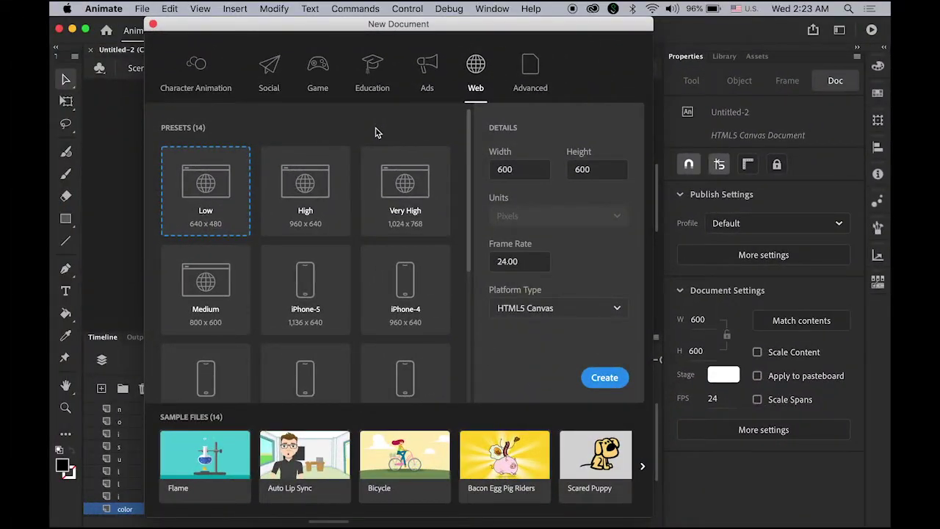
Keep width and height 600, frame rate 24 and the HTML5 Canvas platform, then create the document.
click(493, 169)
key(Tab)
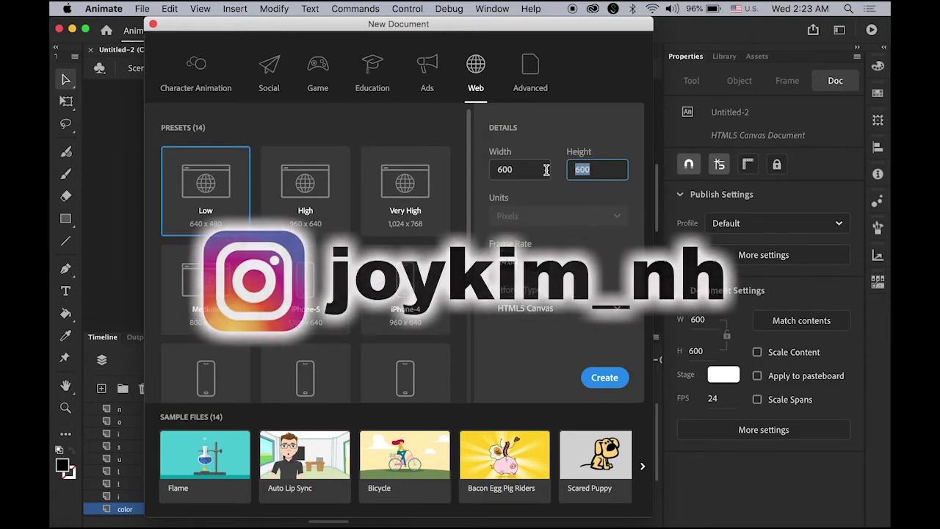
key(Tab)
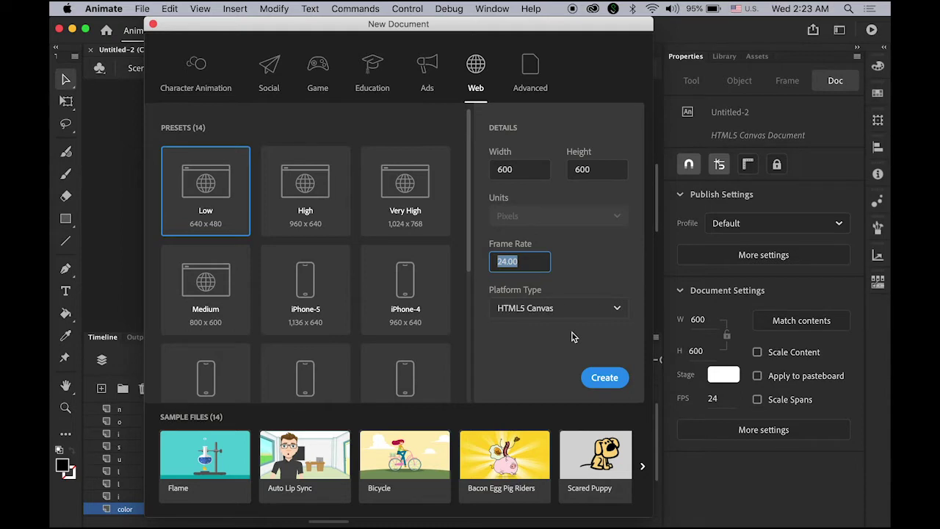
click(597, 312)
click(597, 312)
click(568, 340)
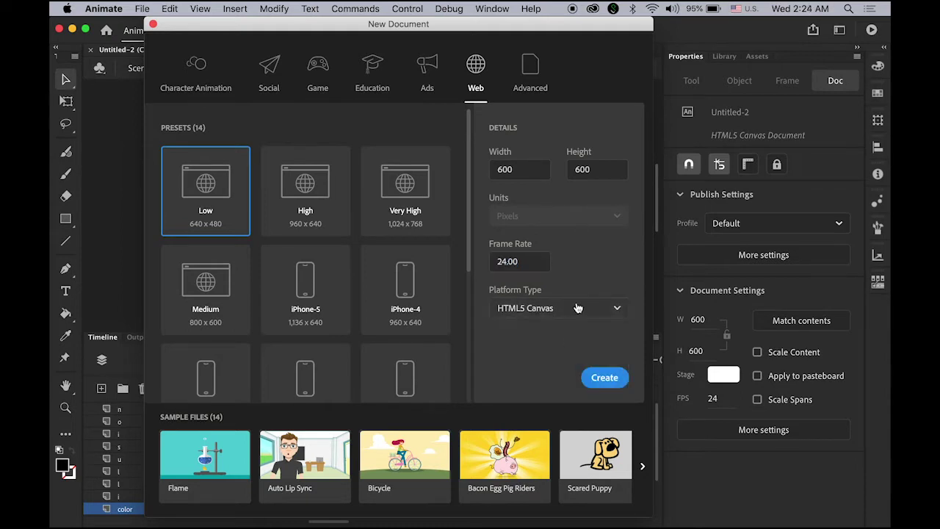
click(606, 379)
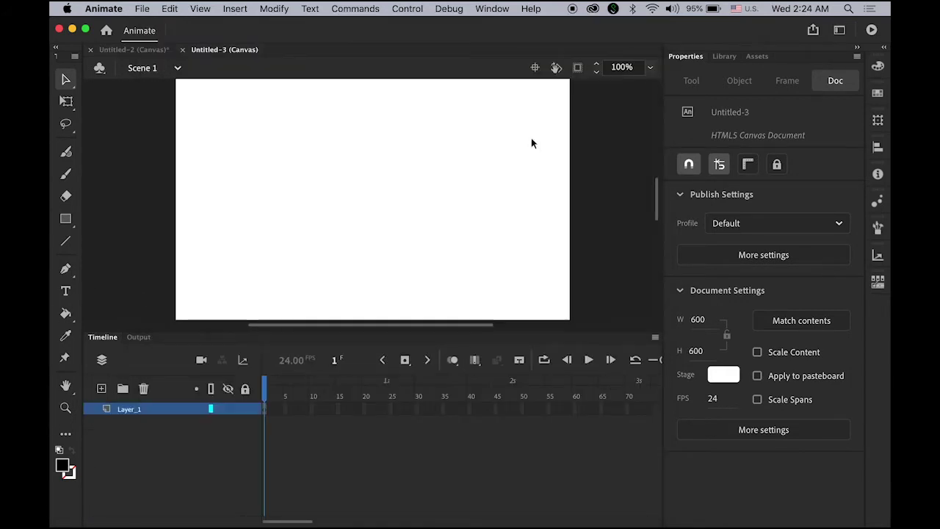
Zoom the stage to 60% so the whole 600 × 600 canvas fits.
click(622, 67)
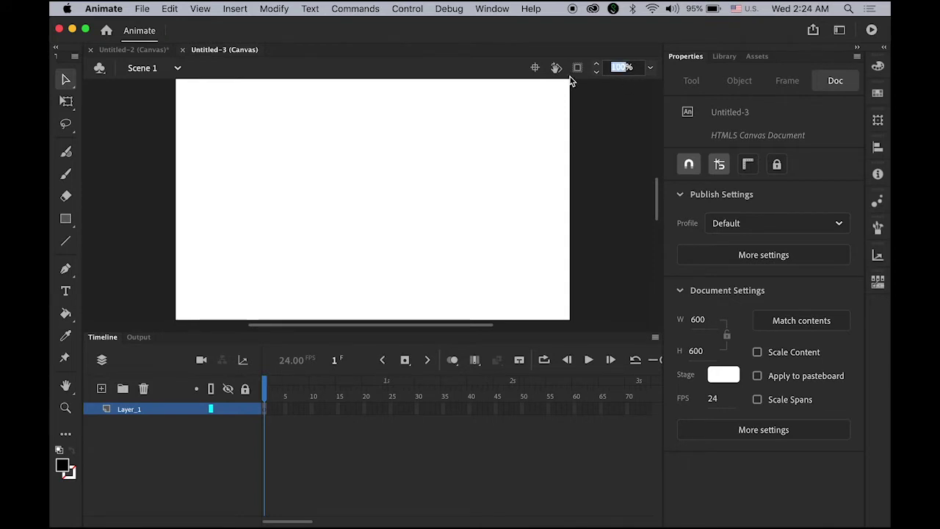
text(600)
key(BackSpace)
key(Return)
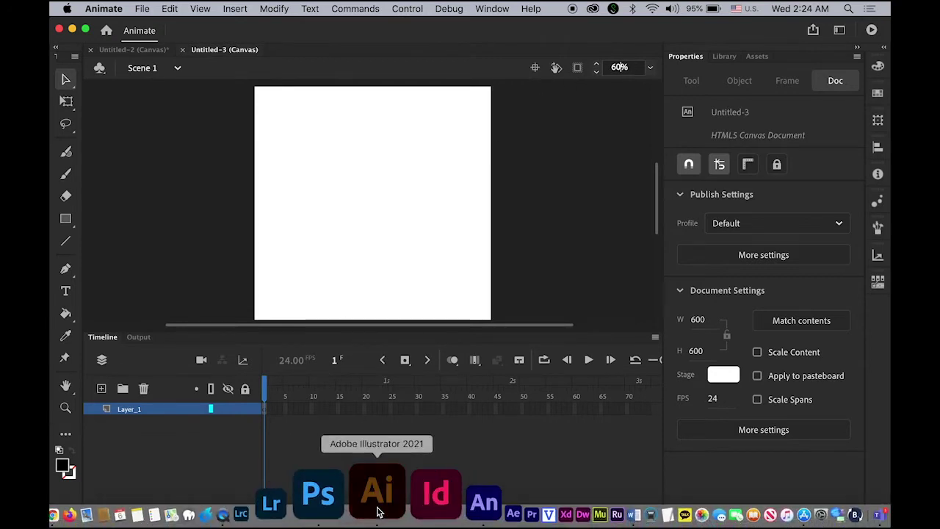
In Illustrator, open File > Save As for triangle.svg, then cancel it.
click(378, 506)
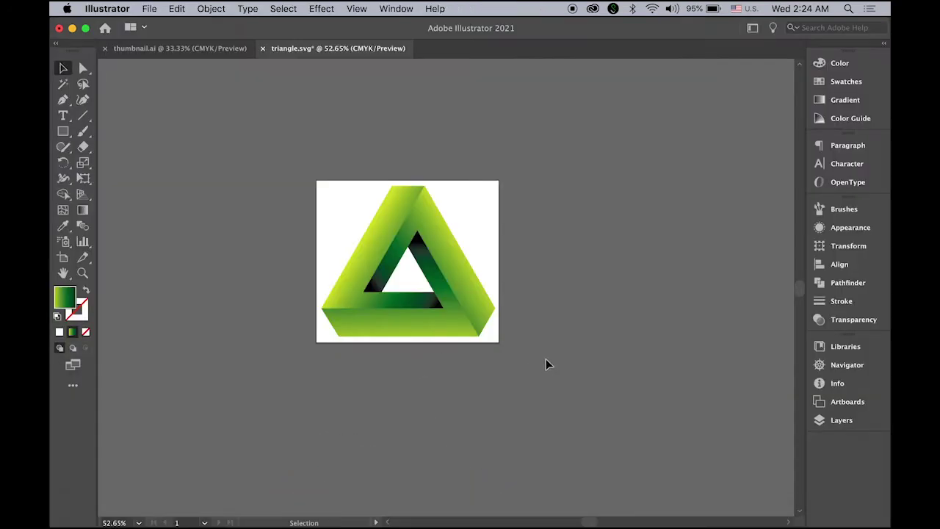
click(149, 9)
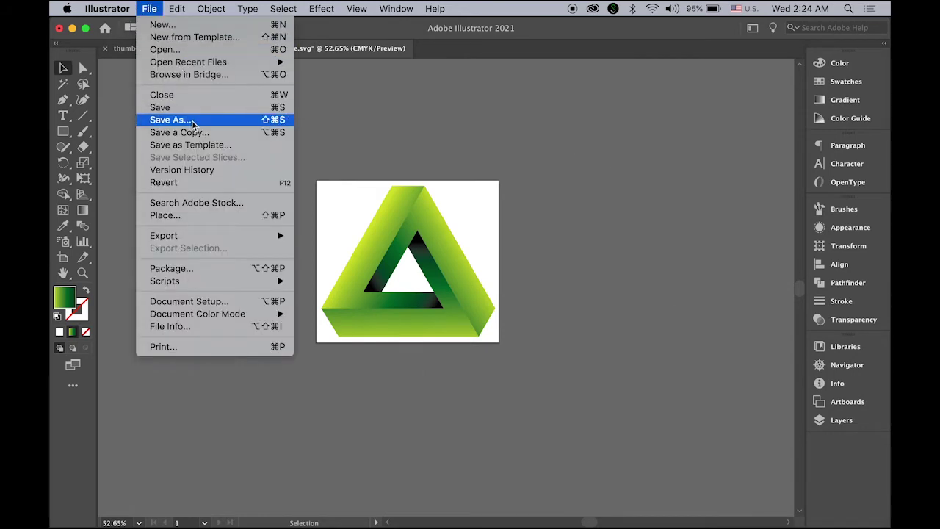
click(170, 119)
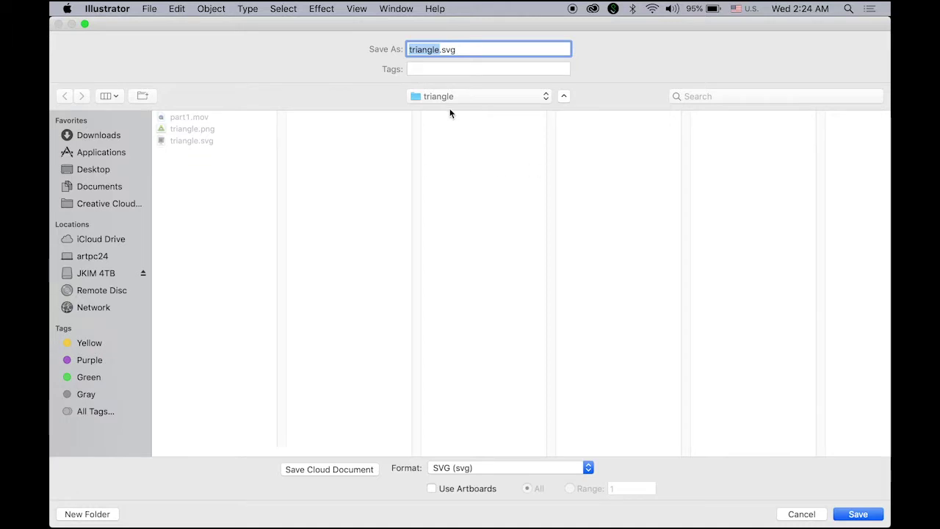
click(800, 513)
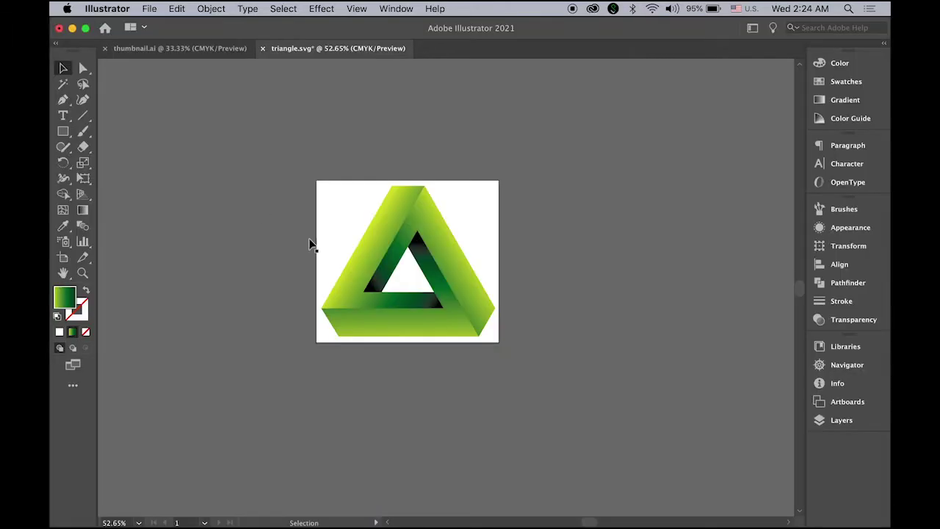
Open File > Export > Save for Web (Legacy) for the triangle and close it without saving.
click(151, 8)
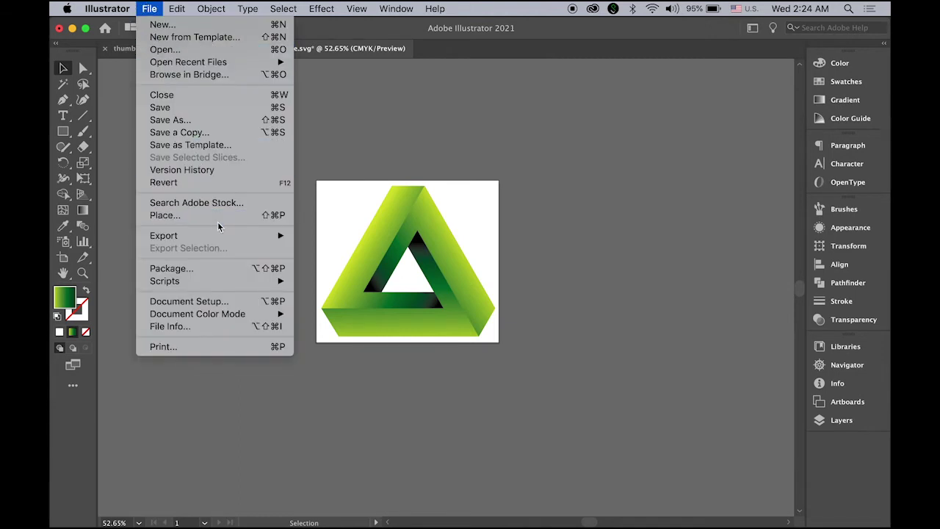
mouse_move(218, 243)
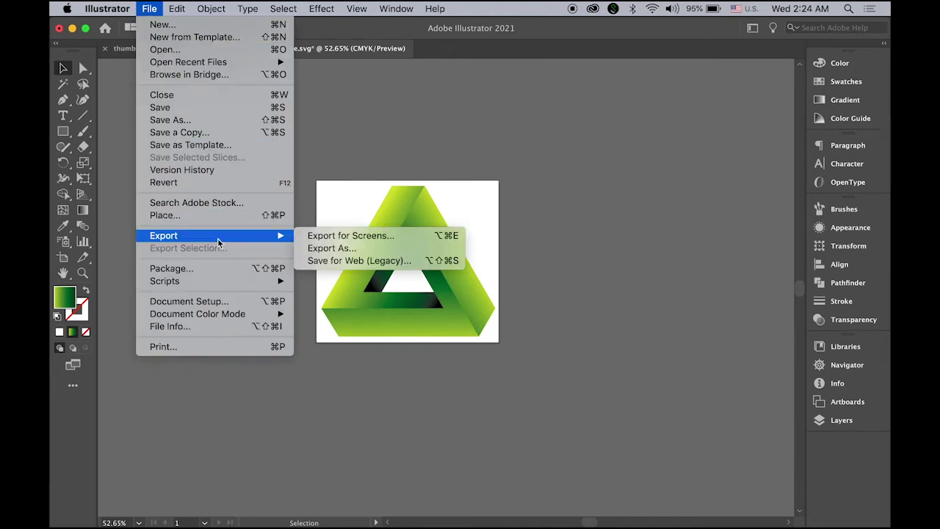
click(338, 261)
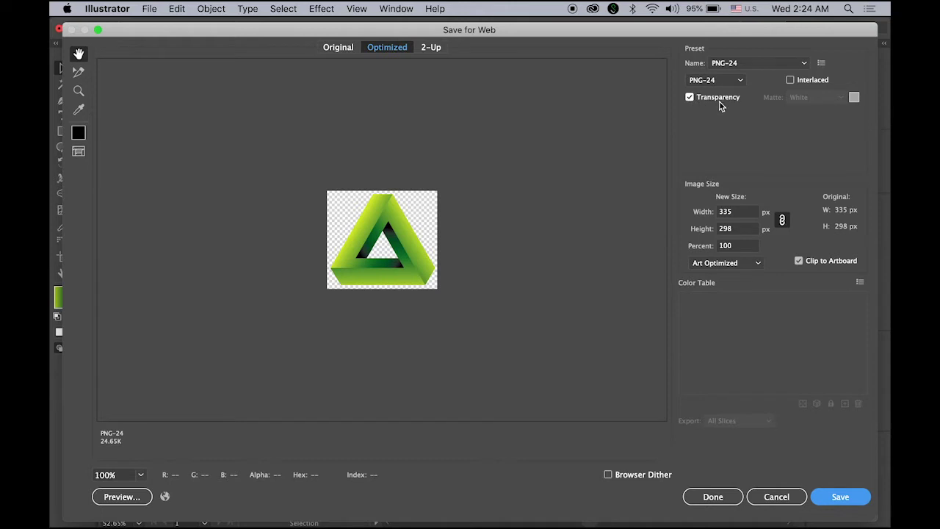
click(776, 497)
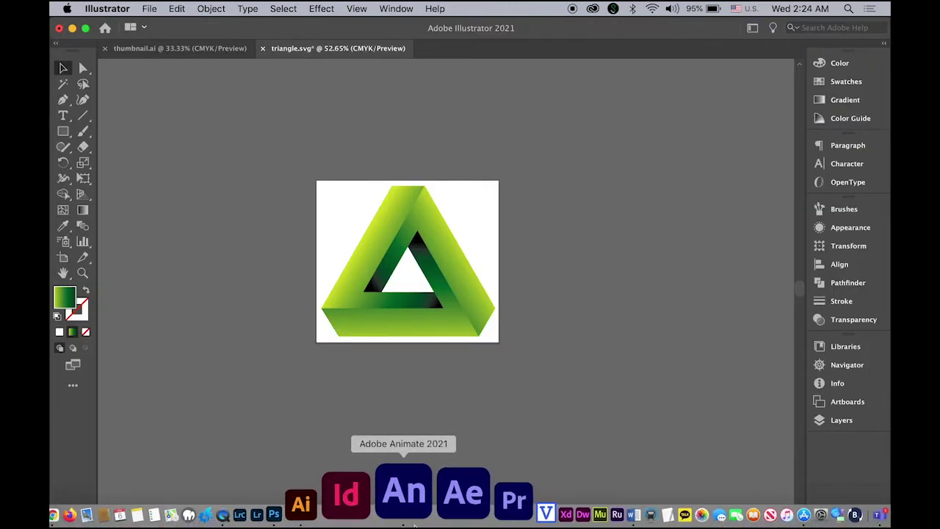
Import triangle.png and triangle.svg to the Library, keeping all SVG paths in one layer and frame.
click(411, 516)
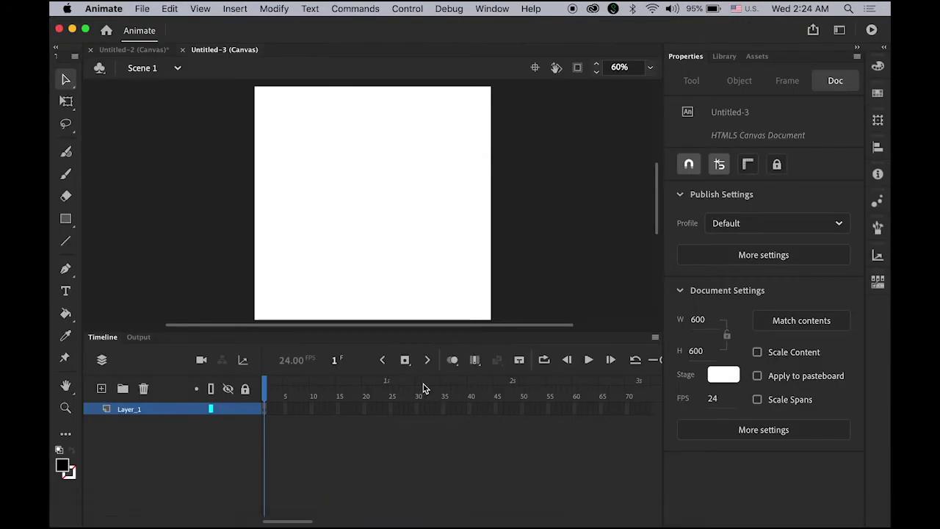
click(137, 9)
mouse_move(215, 183)
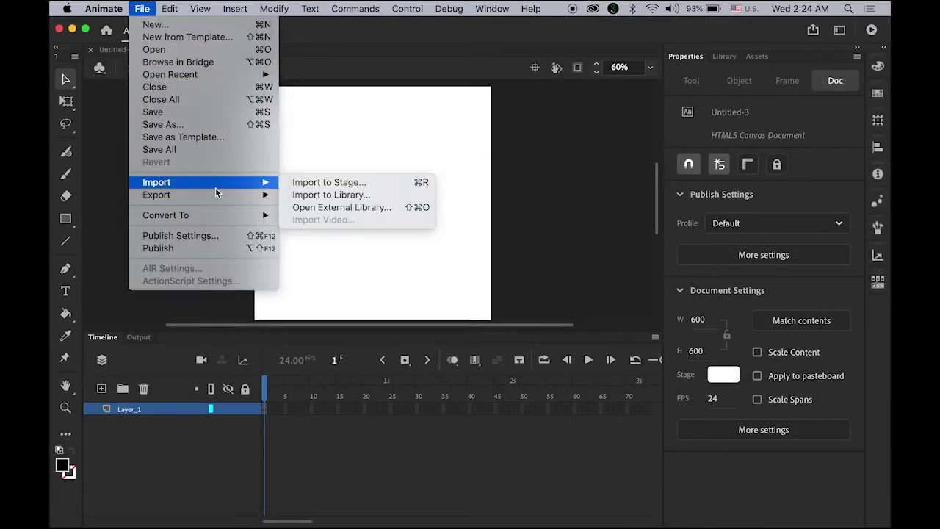
click(316, 194)
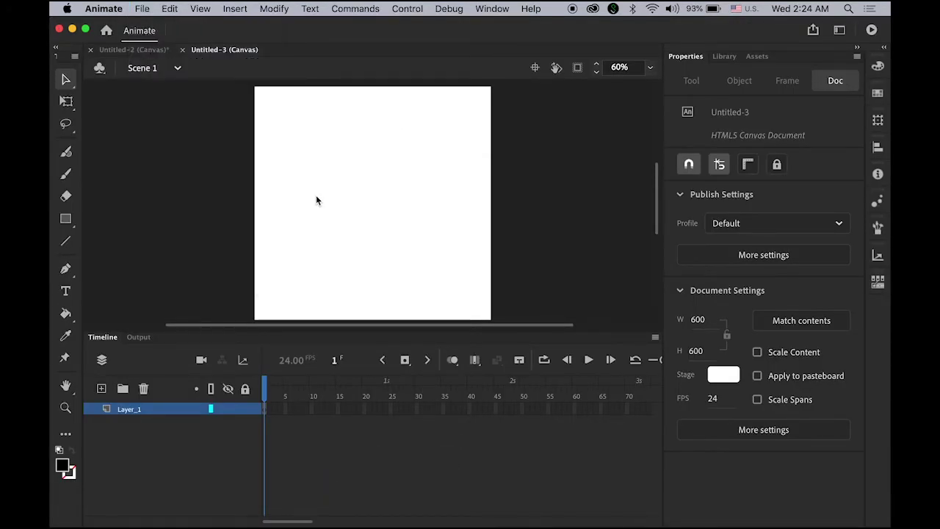
click(362, 118)
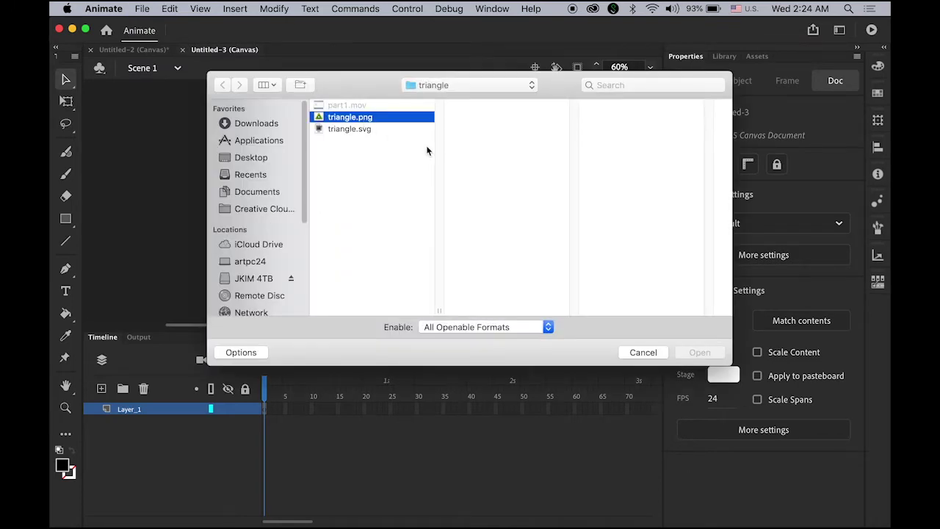
shift+click(359, 131)
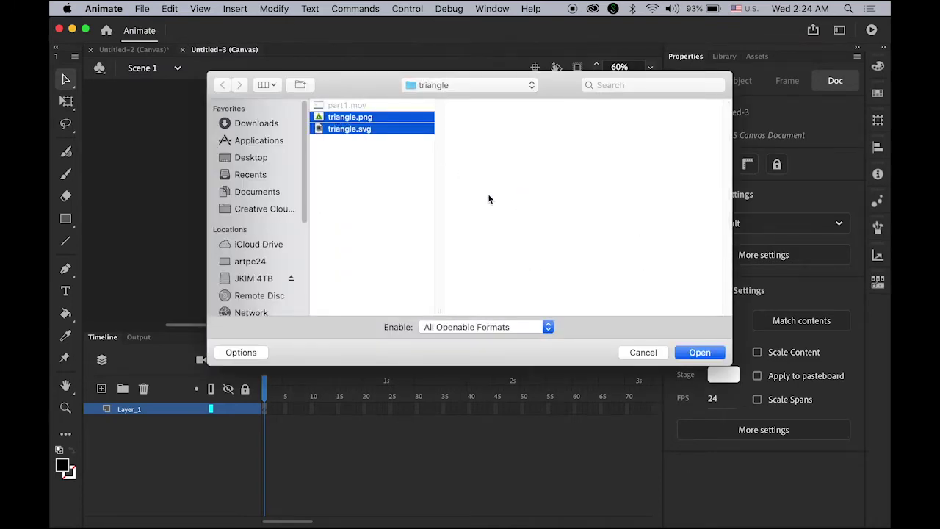
click(700, 352)
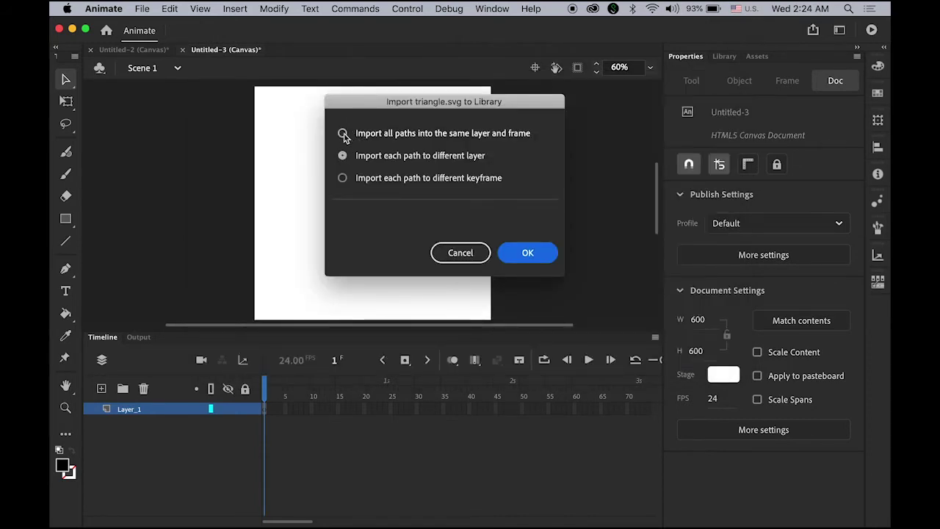
click(342, 134)
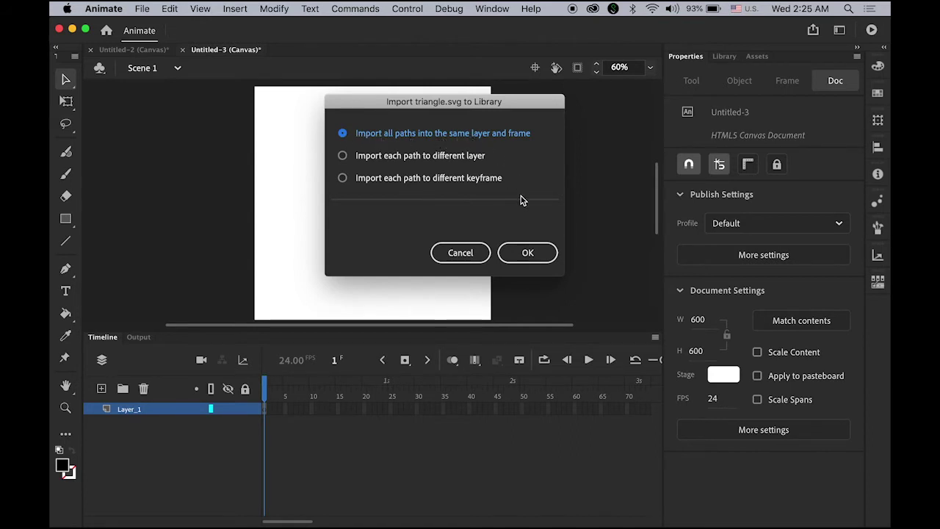
click(527, 252)
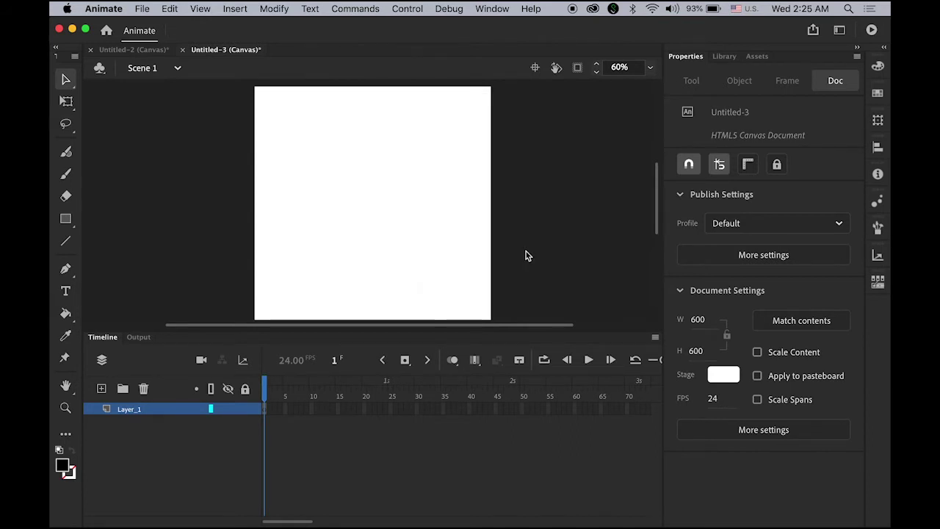
Show the Library and switch between triangle.svg and triangle.png to compare their previews.
click(731, 59)
click(716, 229)
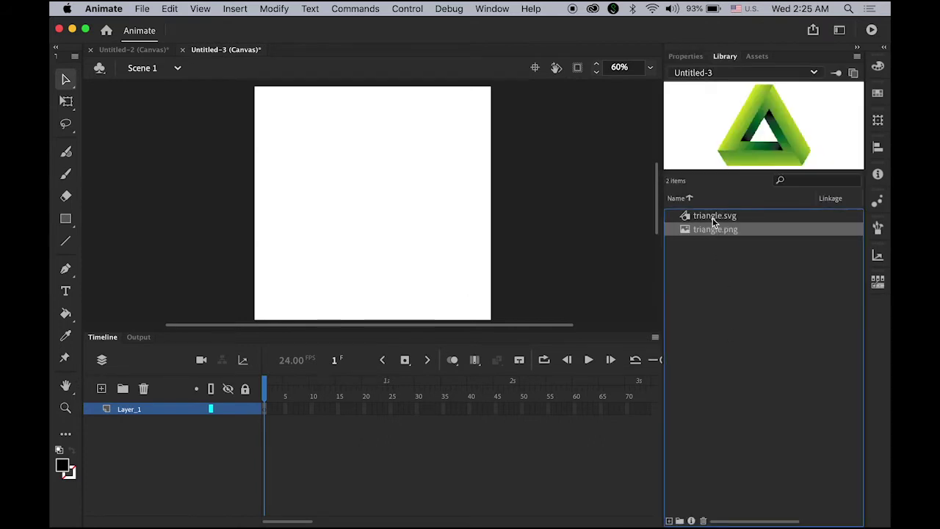
click(714, 217)
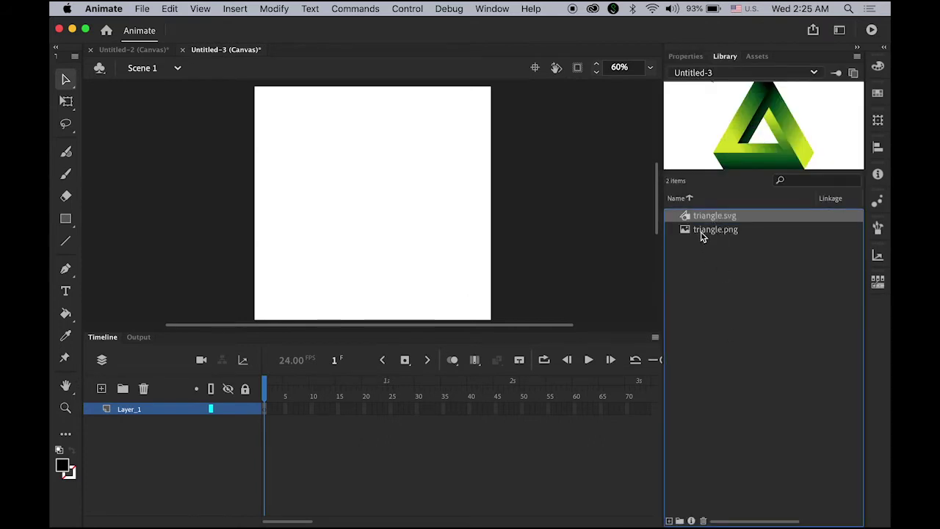
click(702, 229)
click(698, 215)
click(706, 230)
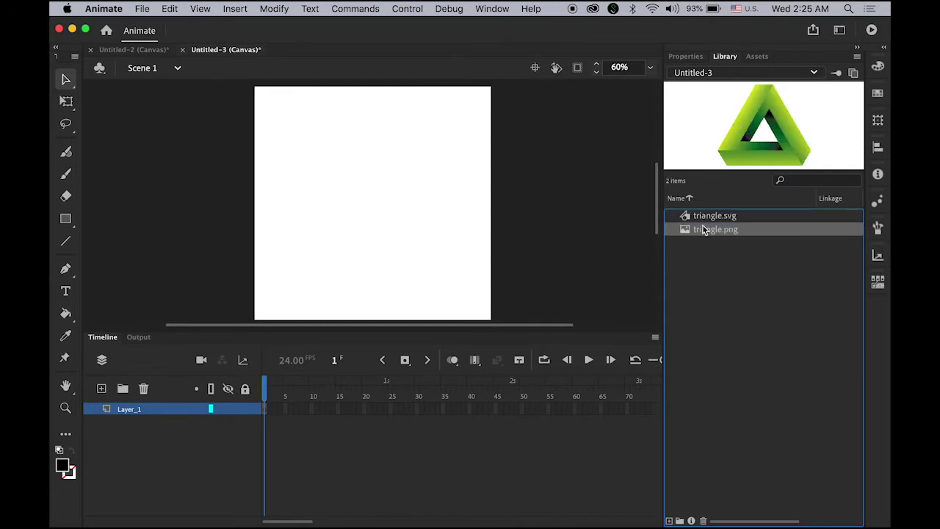
click(698, 220)
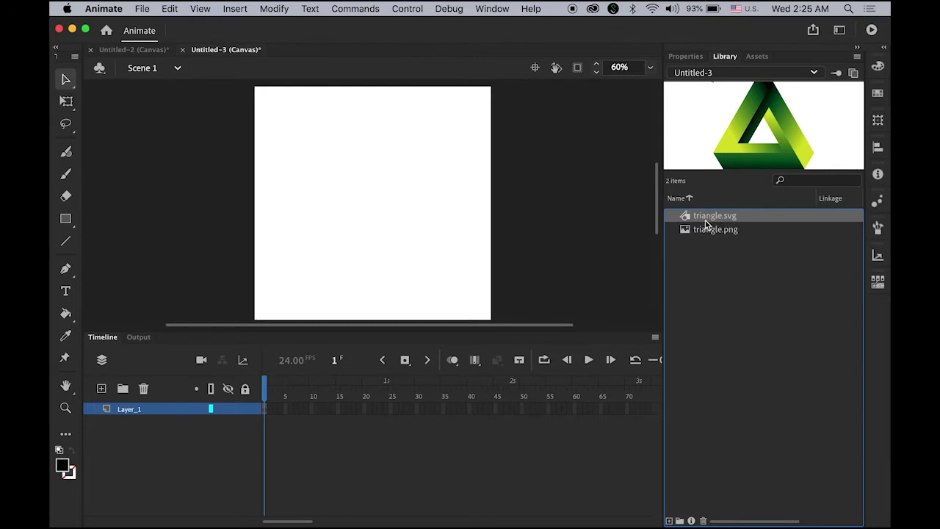
Drag triangle.svg onto the stage and centre it horizontally and vertically with the Align panel.
drag(686, 219, 372, 223)
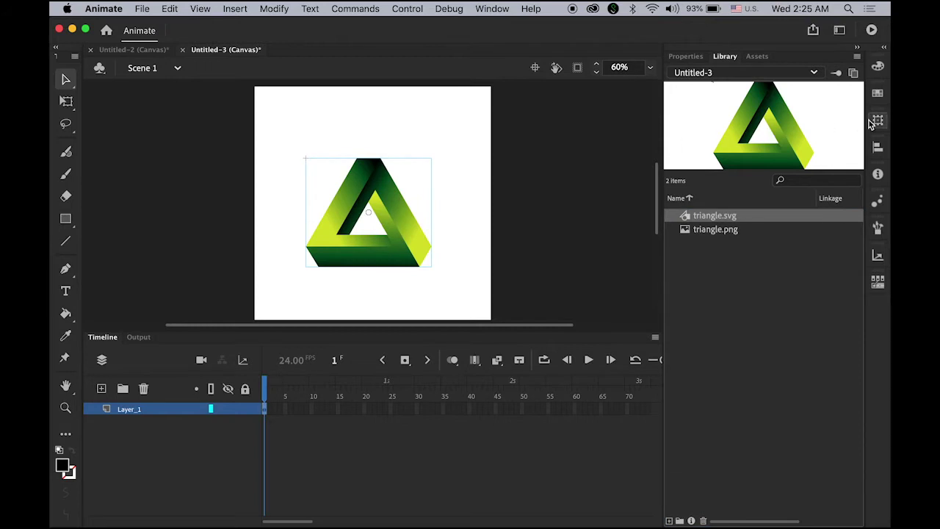
click(877, 149)
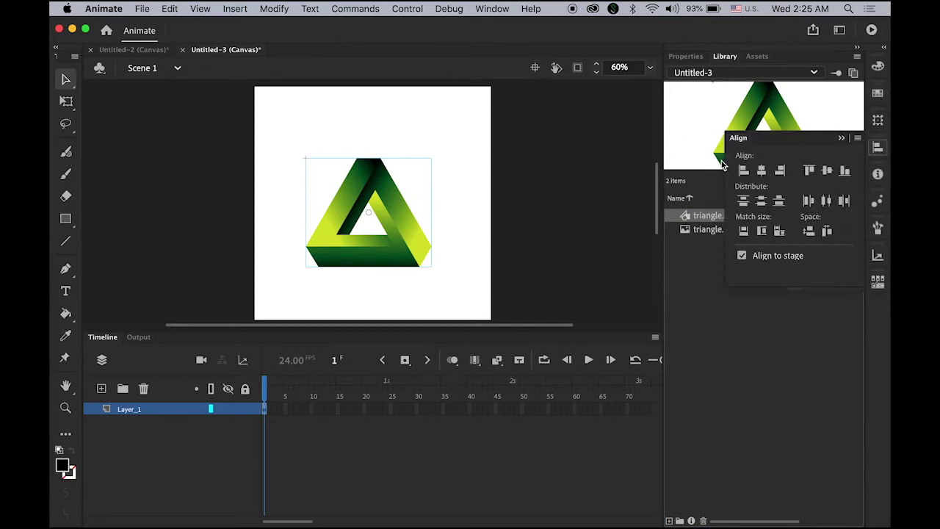
click(504, 6)
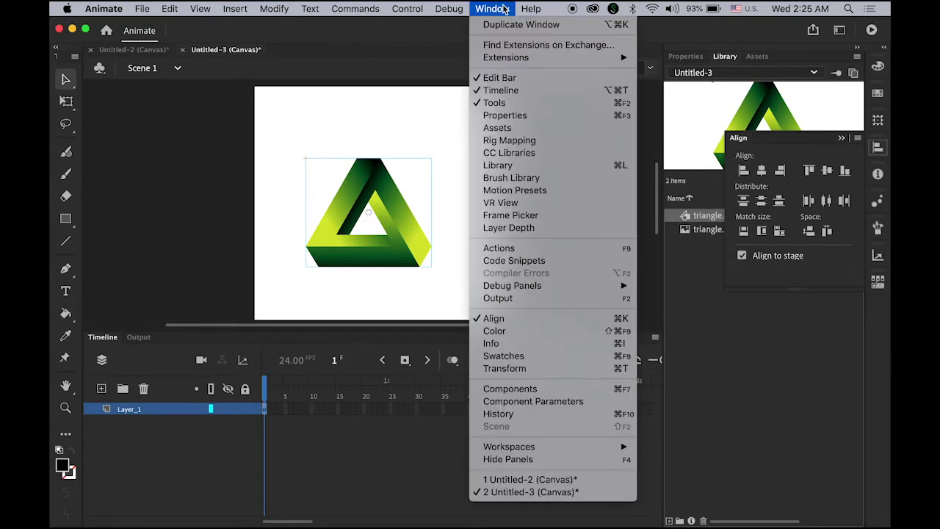
click(719, 343)
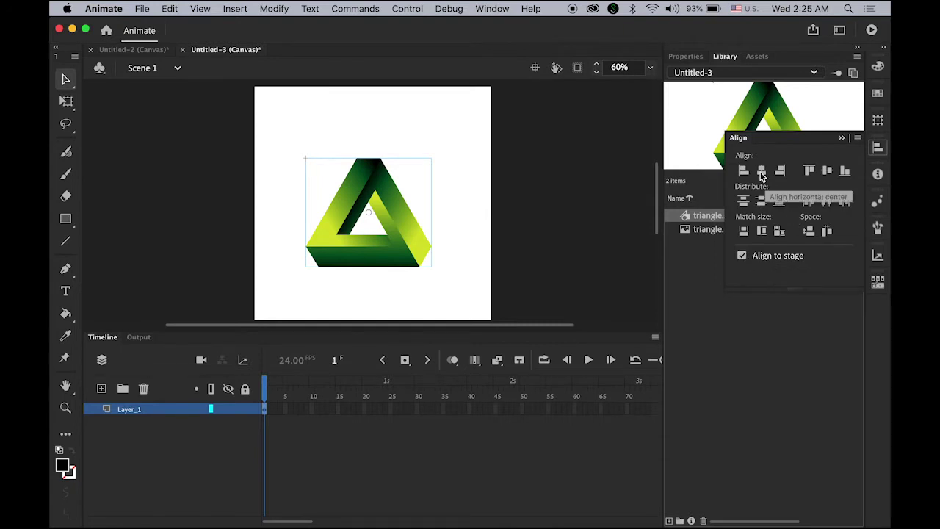
click(761, 173)
click(826, 173)
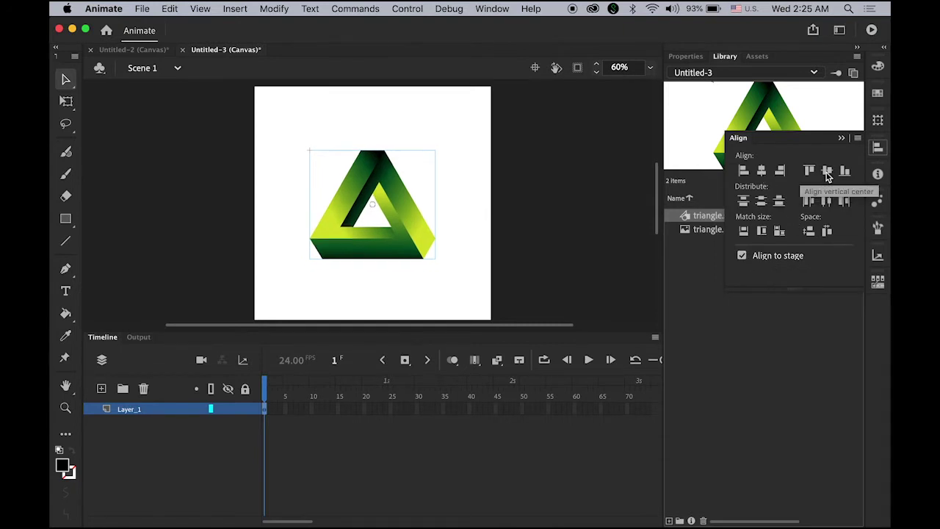
click(66, 79)
click(198, 191)
click(373, 243)
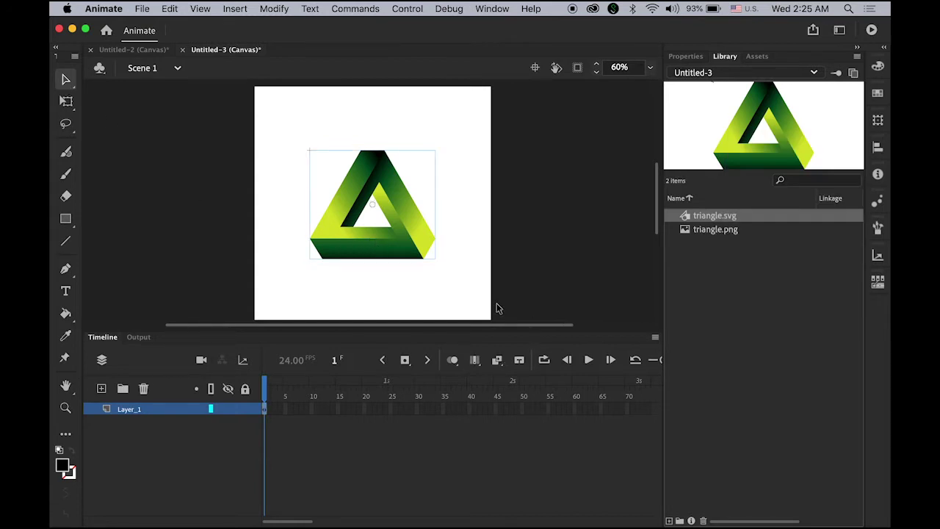
Apply Modify > Break Apart three times to reduce the triangle to raw shapes.
click(272, 8)
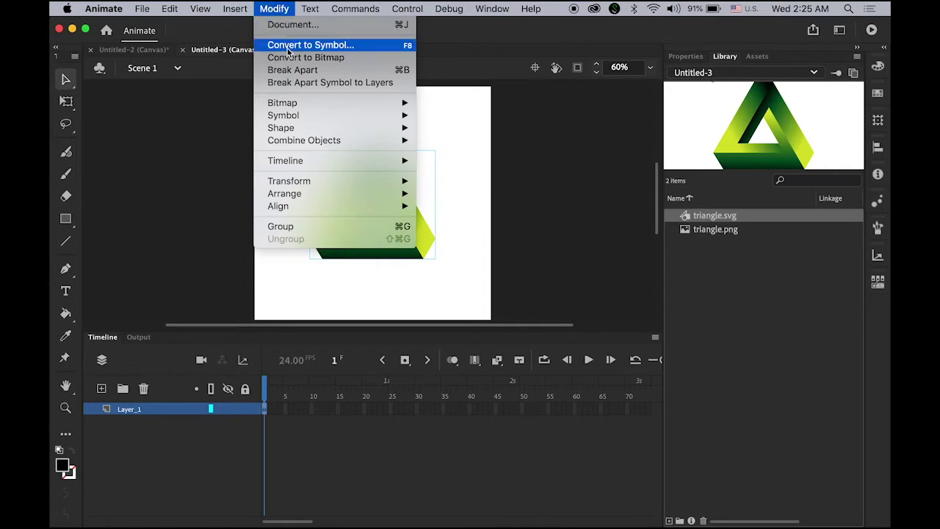
click(323, 70)
click(276, 8)
click(284, 70)
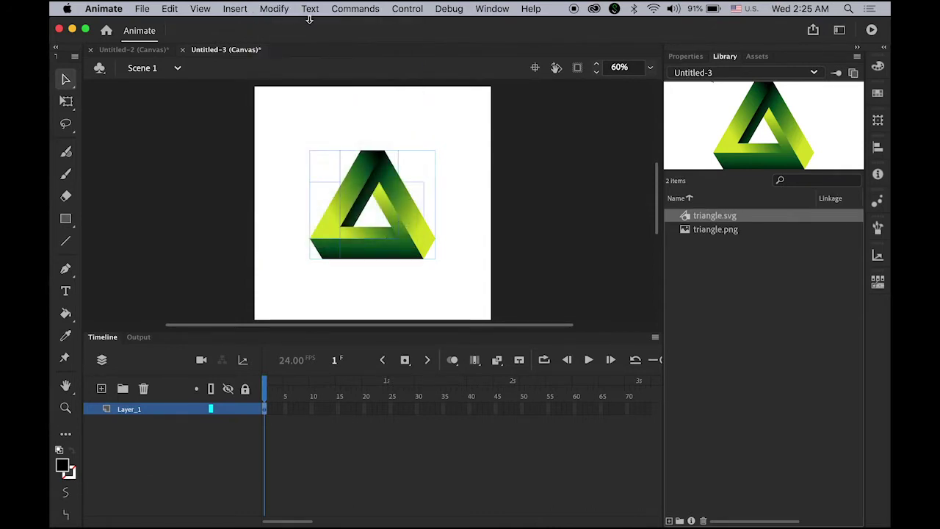
click(277, 8)
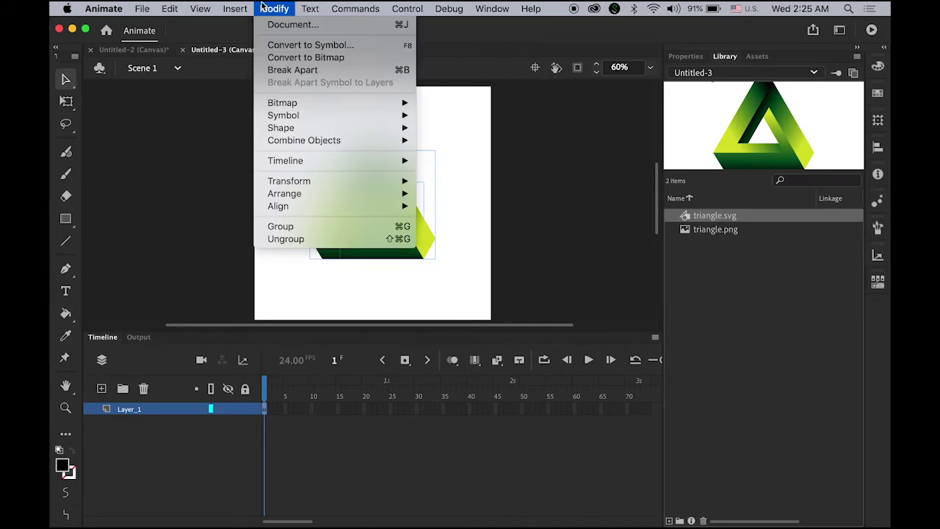
click(298, 69)
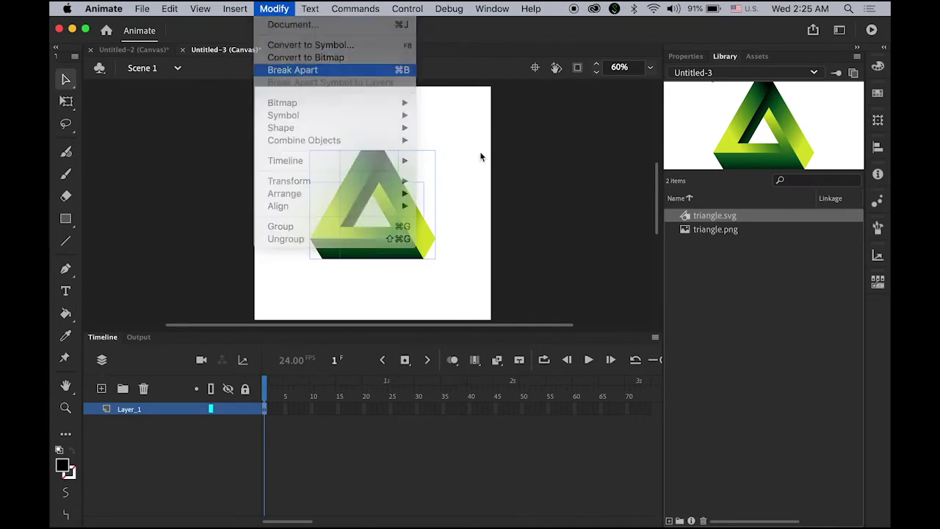
click(479, 251)
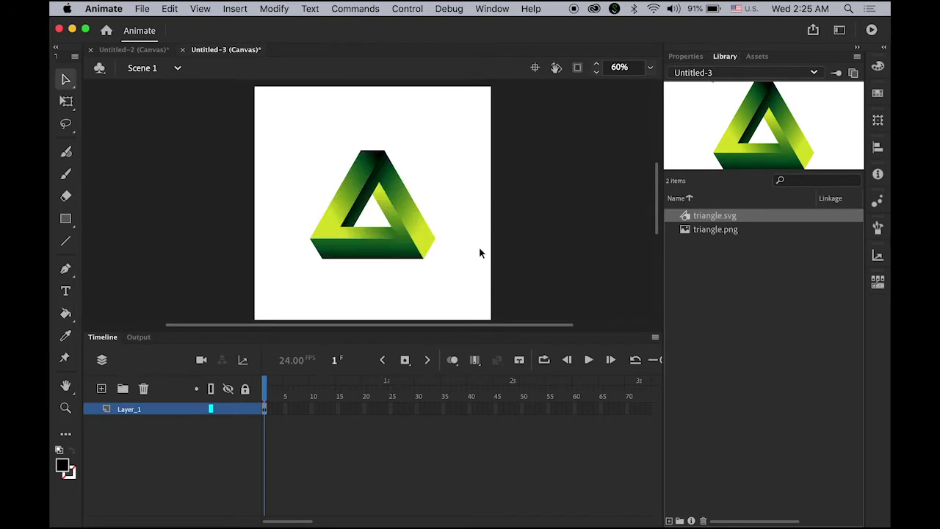
Fill the triangle's left face with light grey and its bottom face with mid-grey.
click(350, 199)
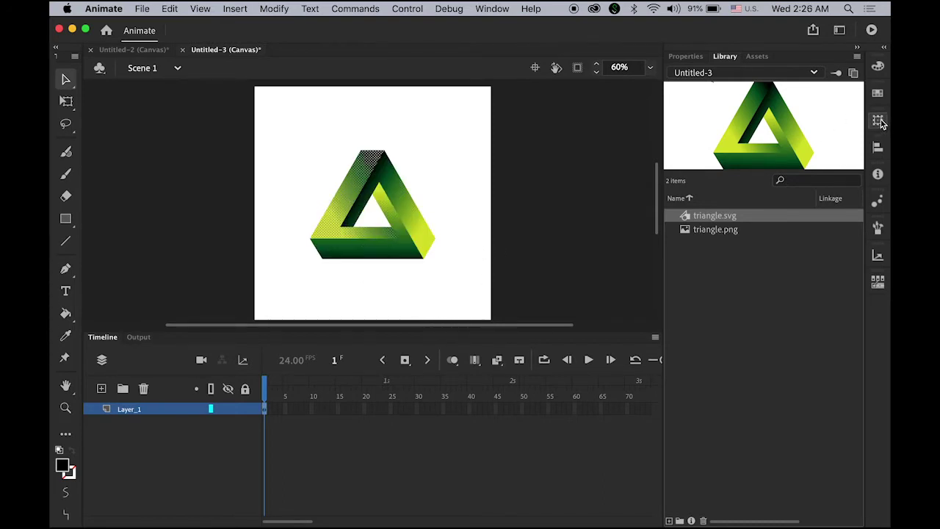
click(877, 93)
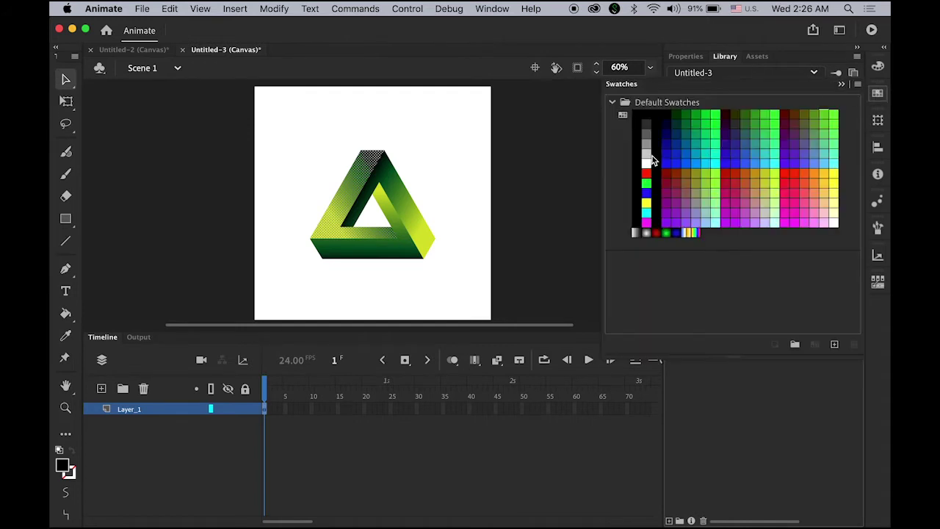
click(646, 157)
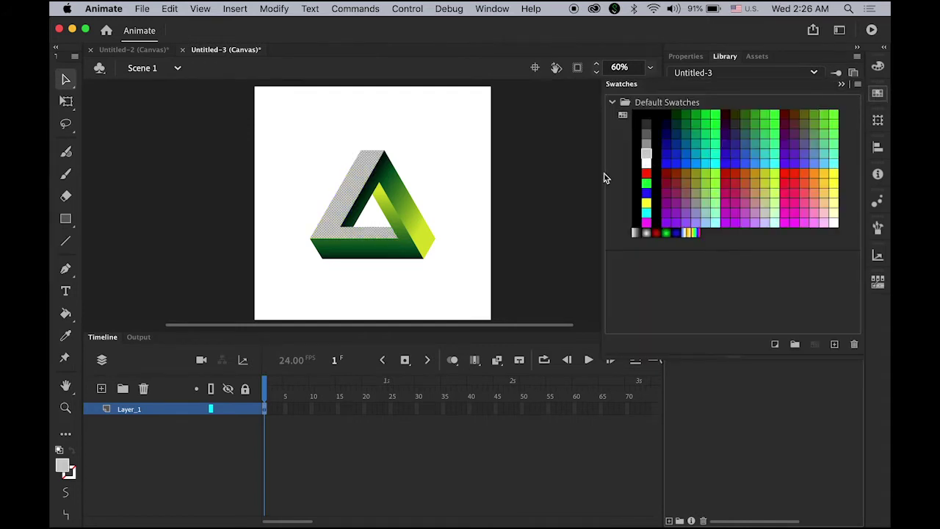
click(463, 247)
click(394, 253)
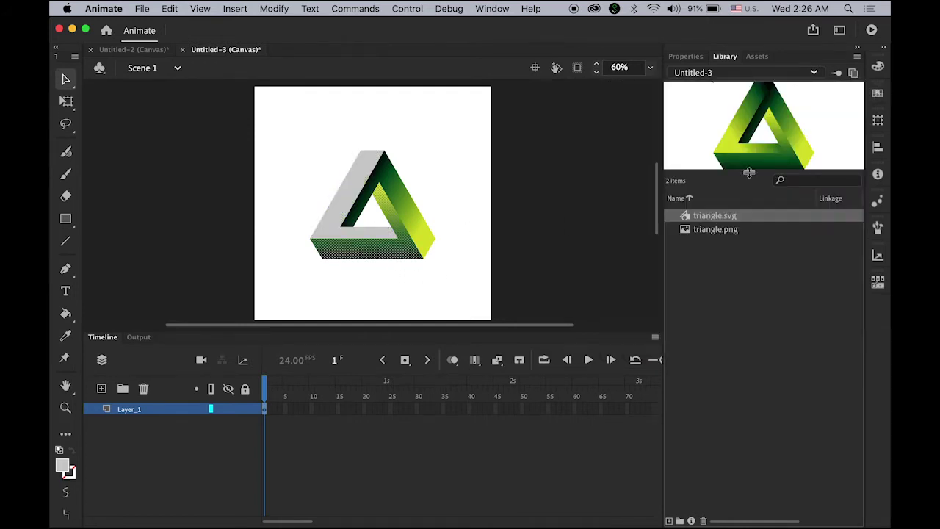
click(878, 94)
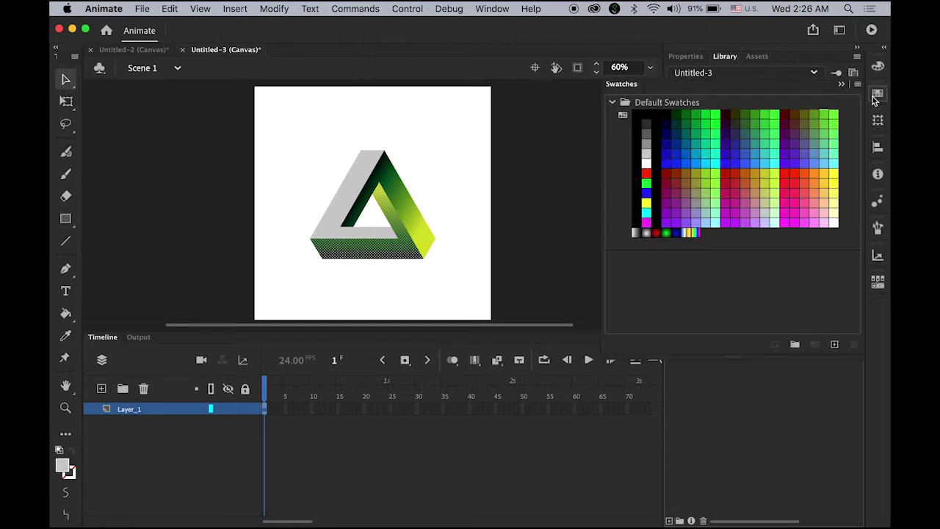
click(647, 150)
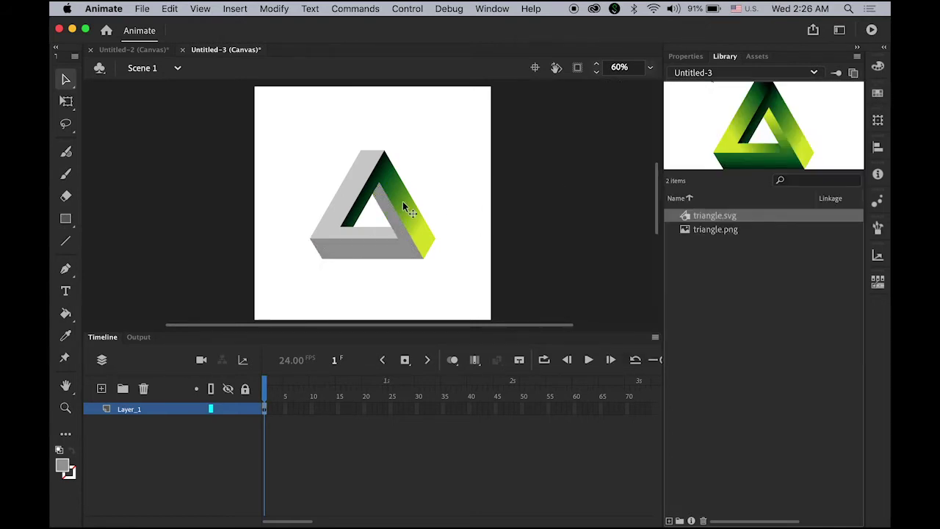
Fill the right face with dark grey and check the recoloured faces.
click(403, 201)
click(878, 94)
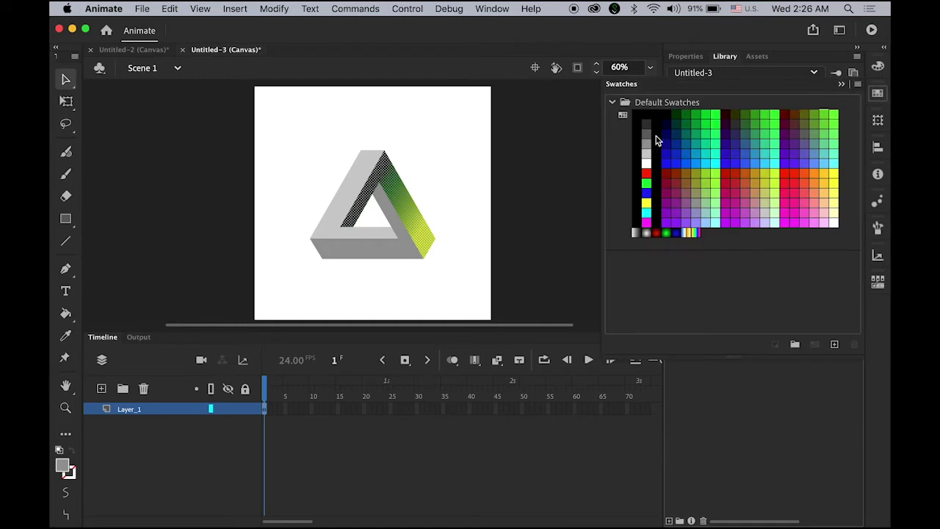
click(647, 143)
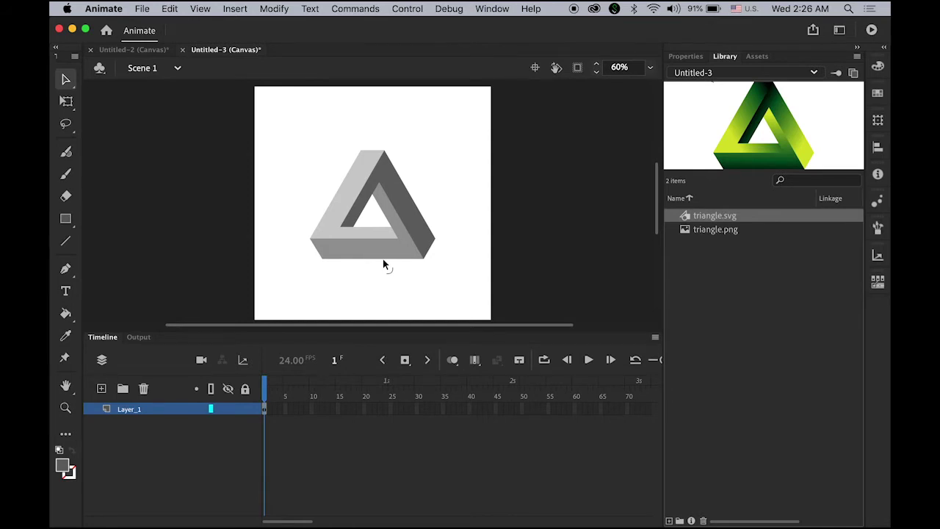
click(342, 232)
click(413, 231)
click(337, 219)
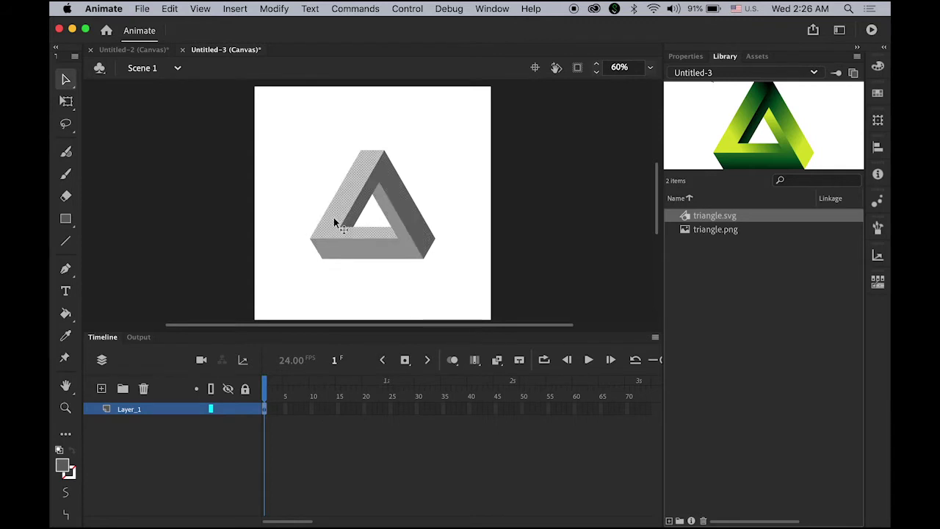
Cut the bottom face and paste it in place on a new Layer_2.
click(360, 250)
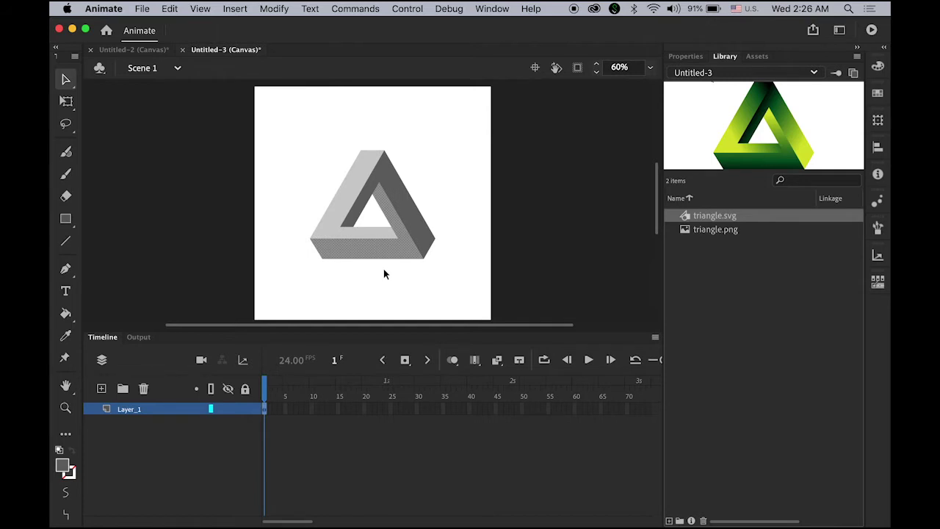
click(167, 8)
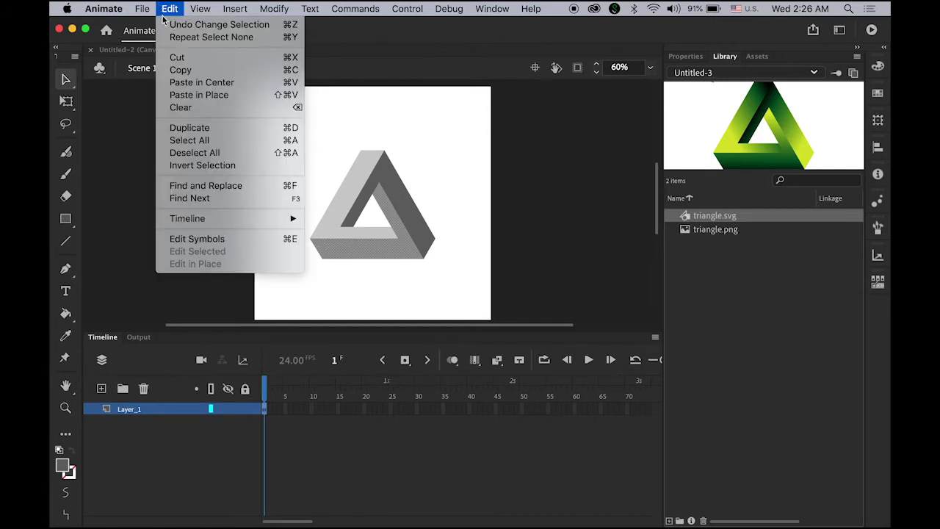
click(177, 57)
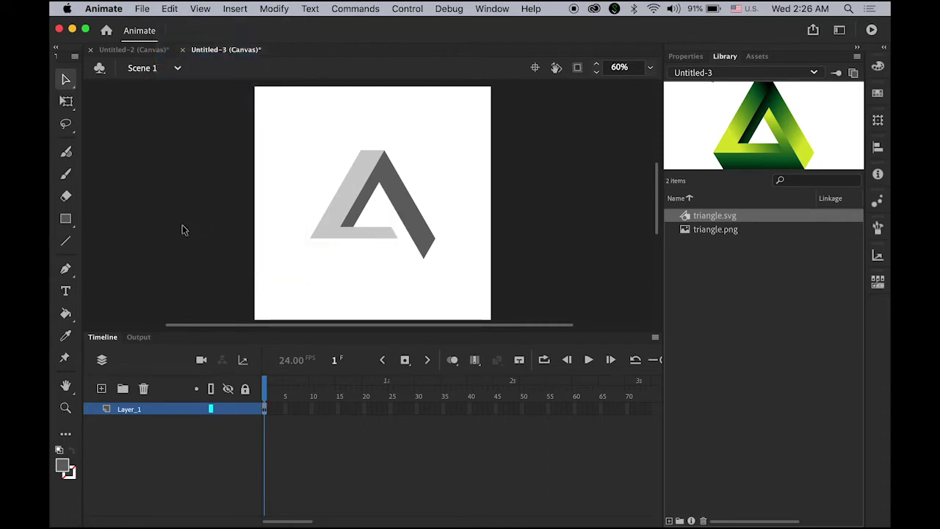
click(101, 389)
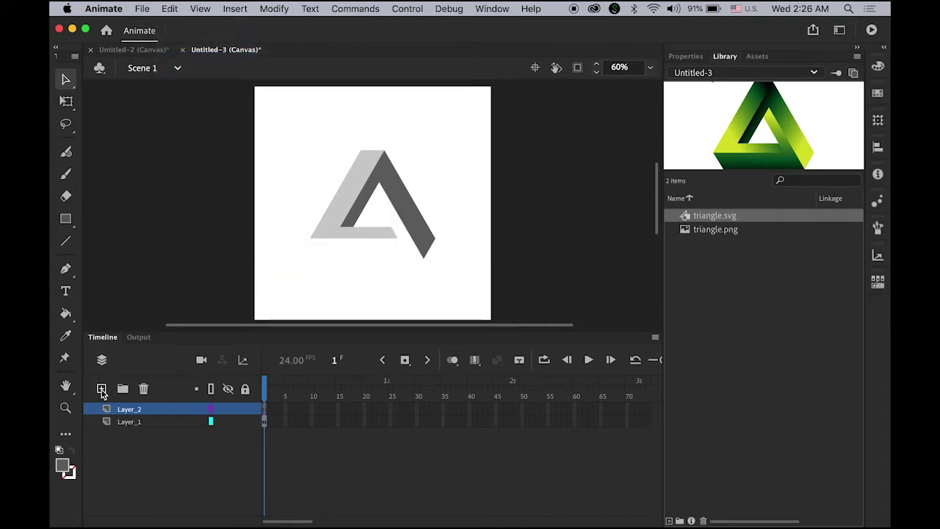
click(169, 9)
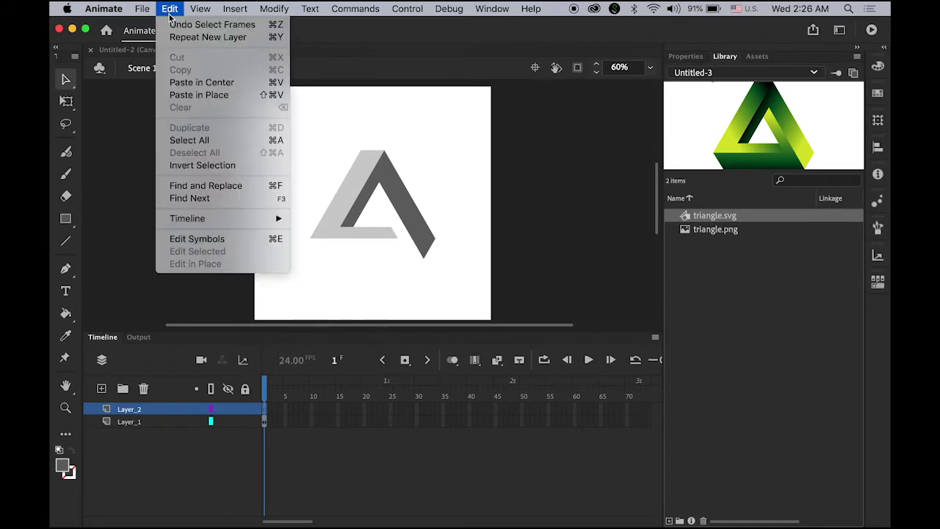
click(202, 95)
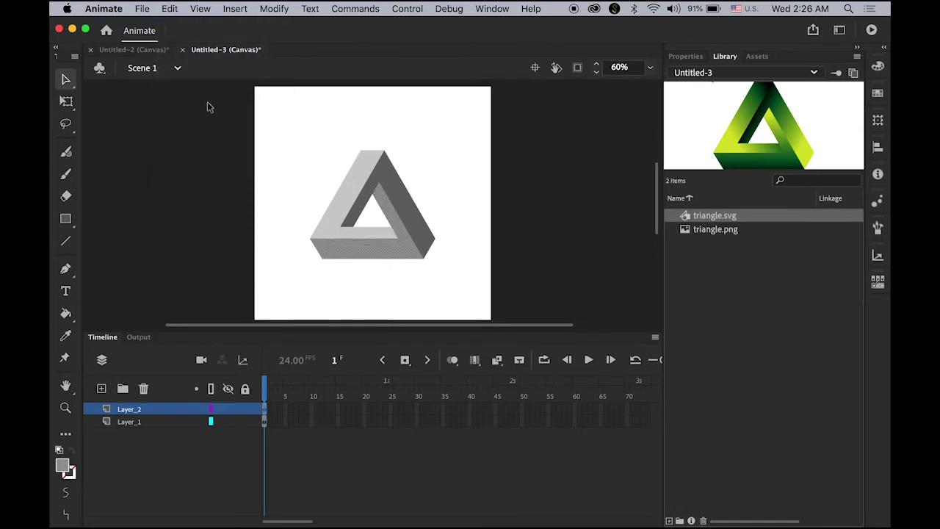
Cut the right face and paste it in place on a new Layer_3.
click(403, 199)
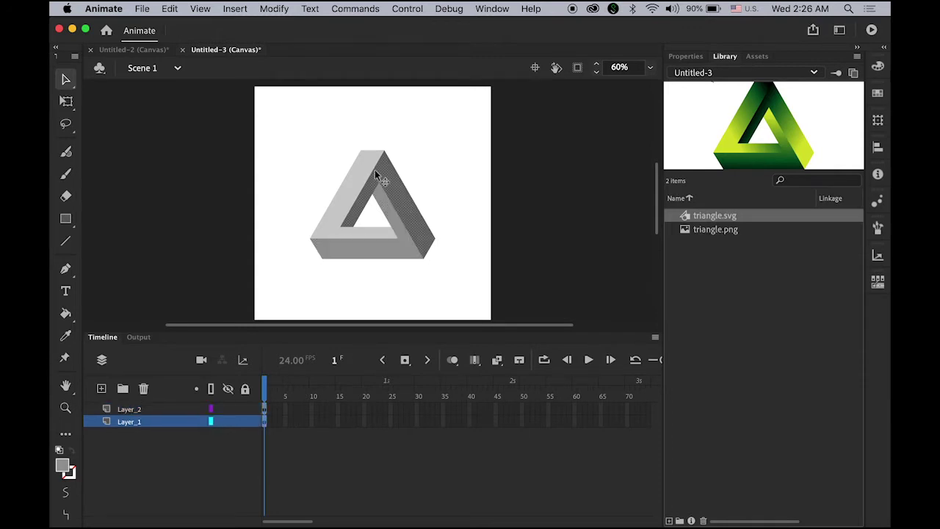
click(169, 9)
click(178, 57)
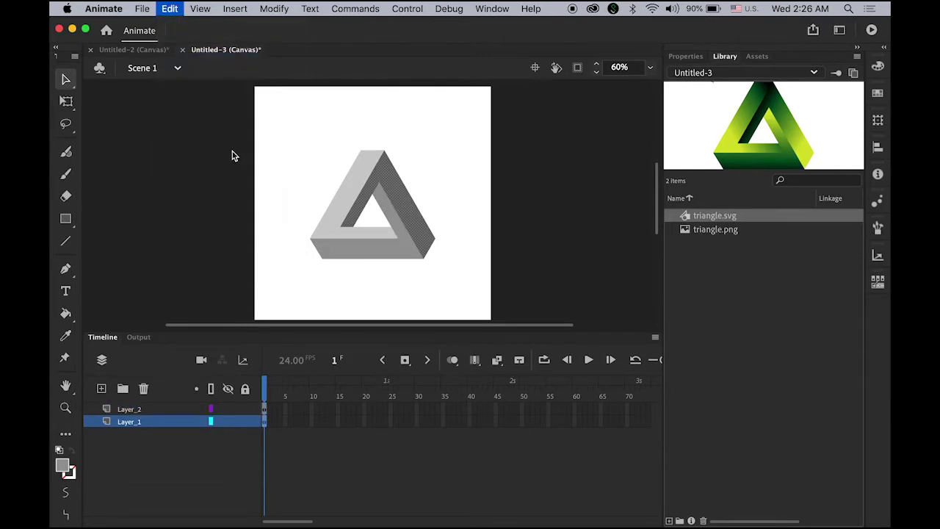
click(129, 409)
key(super+shift+v)
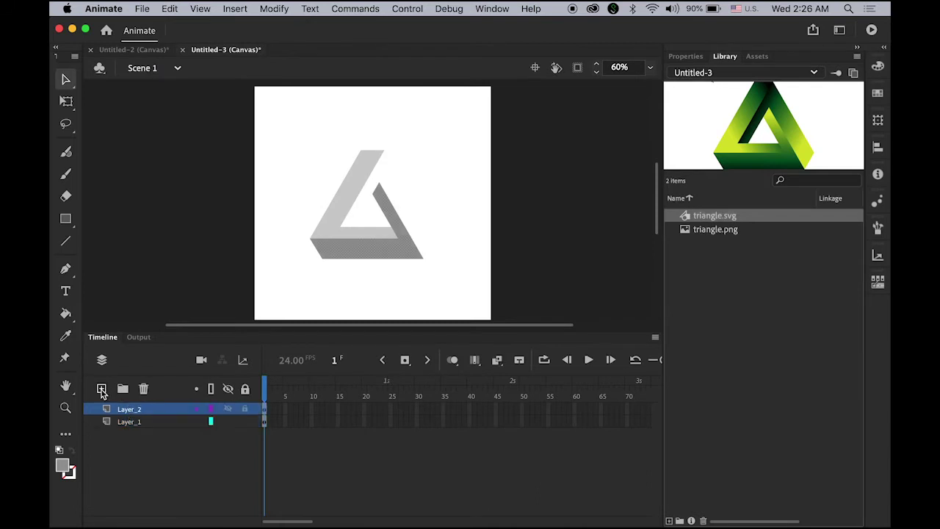
click(102, 388)
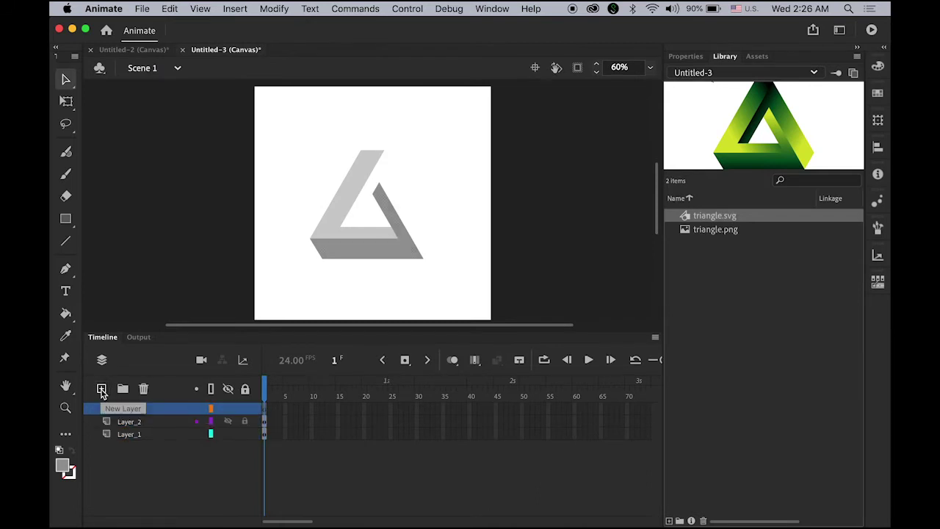
click(171, 9)
click(191, 93)
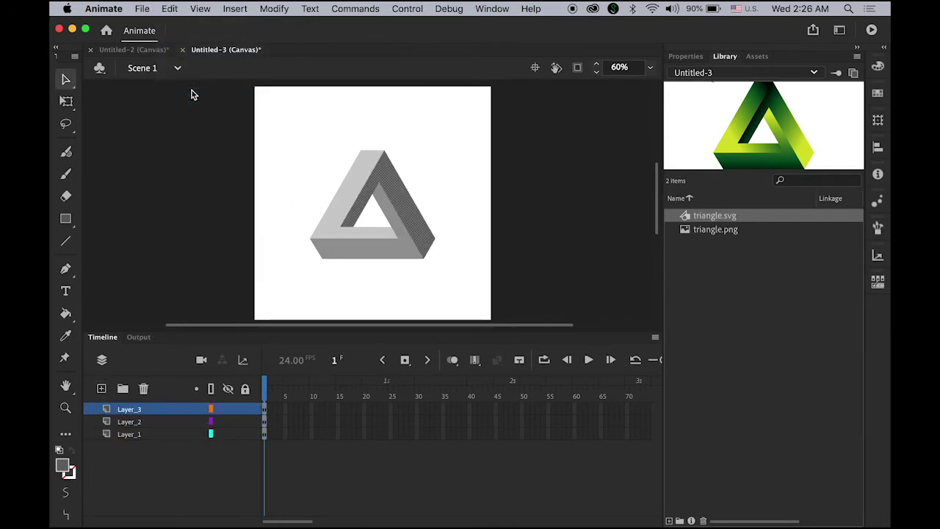
Rename Layer_1 to 'left' and Layer_2 to 'bottom'.
click(127, 435)
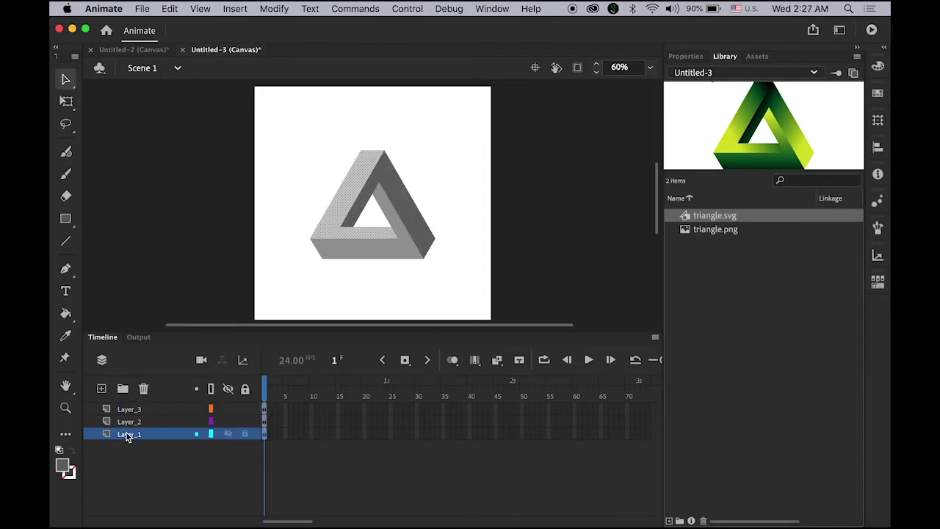
double_click(126, 434)
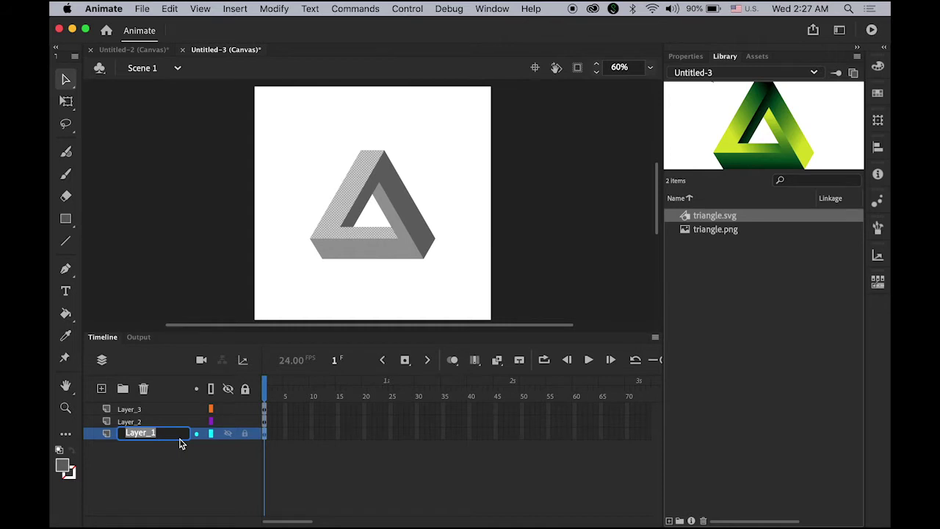
text(left)
key(Return)
click(132, 422)
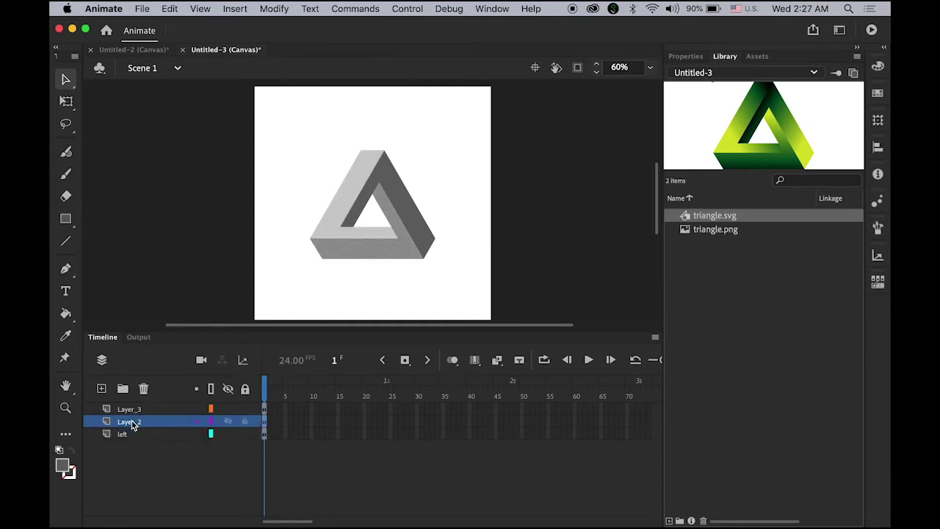
double_click(133, 422)
text(bottom)
key(Return)
Rename Layer_3 to 'right' and deselect everything on the stage.
double_click(127, 409)
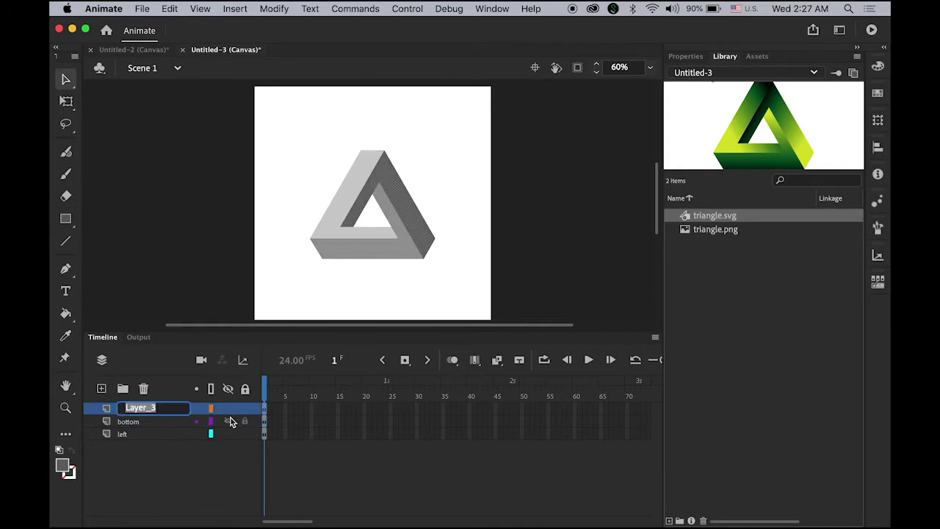
text(right)
key(Return)
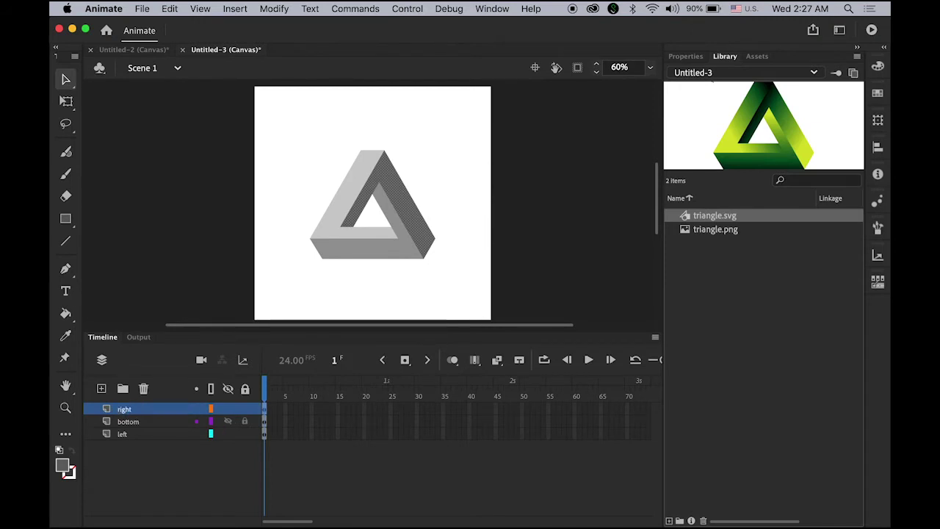
click(265, 384)
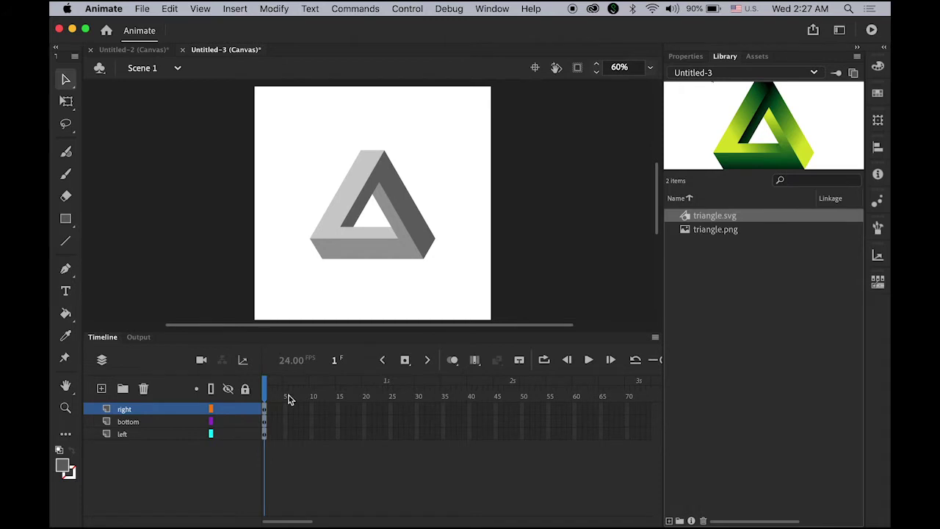
Switch to Untitled-2 and scrub from frame 1 to watch the green triangle pieces assemble.
click(151, 51)
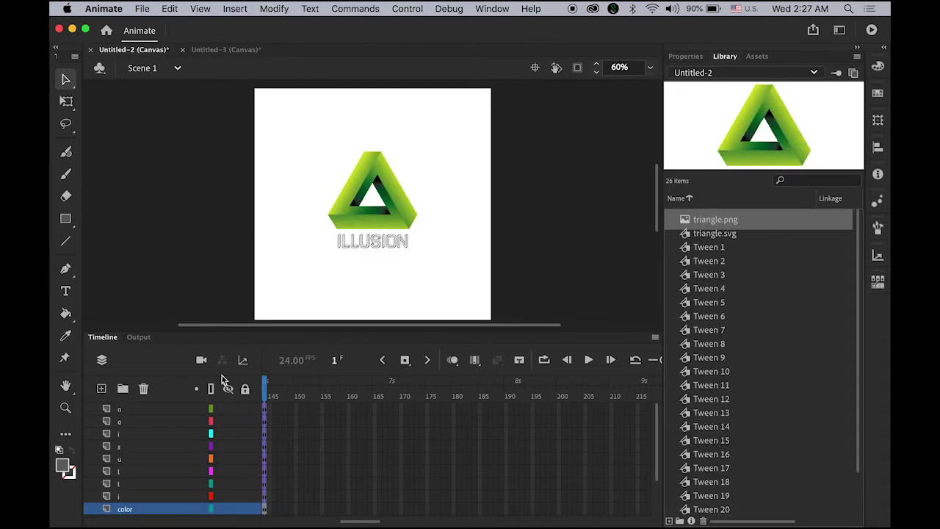
drag(353, 523, 256, 519)
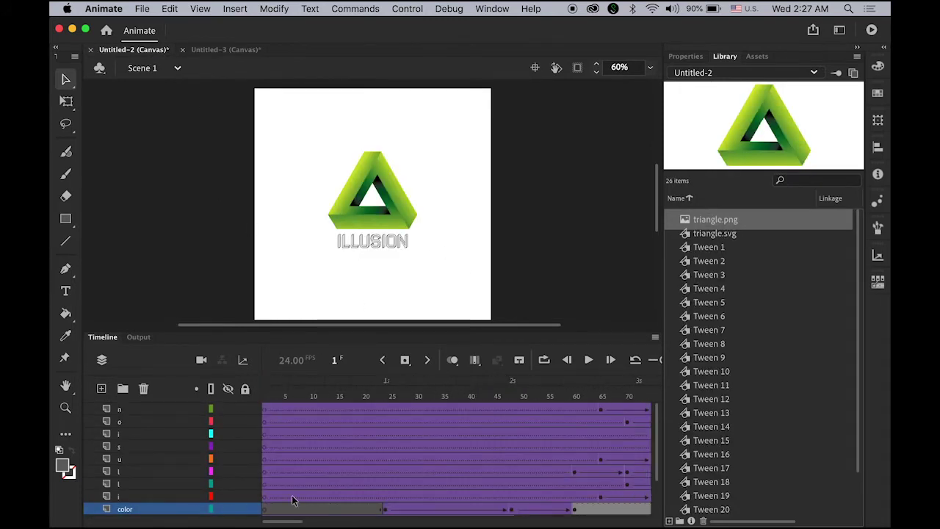
click(267, 396)
drag(267, 396, 331, 410)
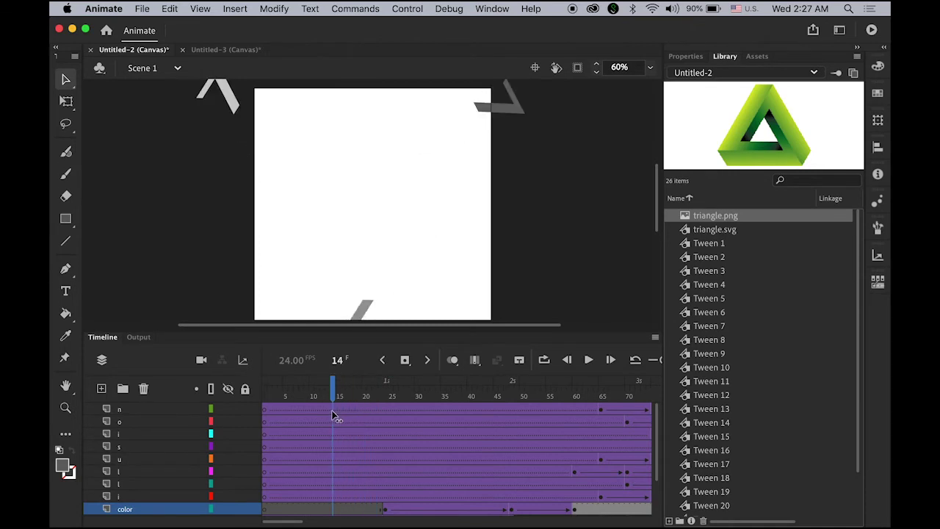
drag(333, 416, 547, 432)
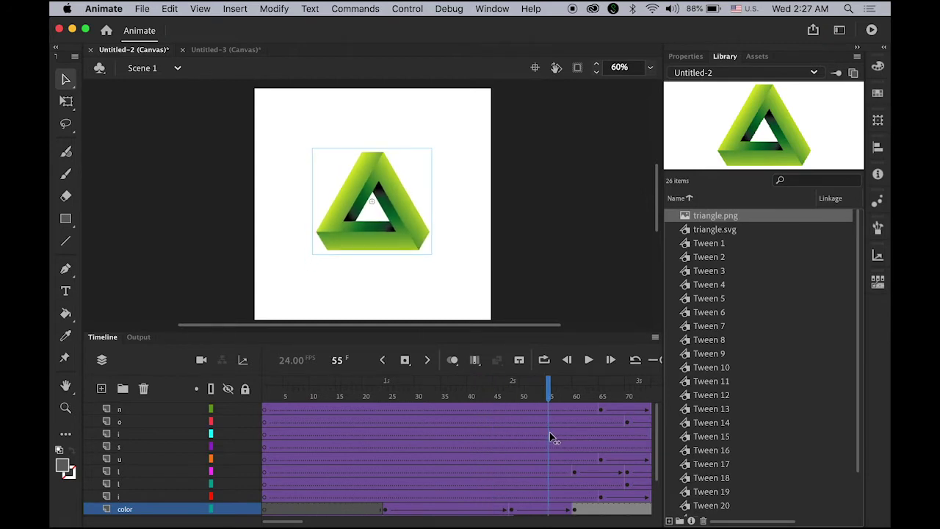
In Untitled-3, insert keyframes at frame 24 on the right, bottom and left layers, then select their frames.
click(223, 50)
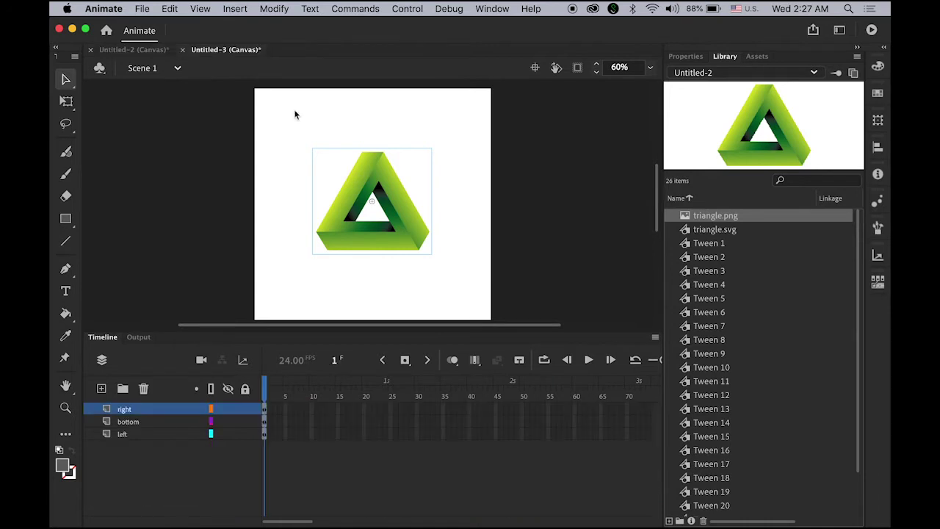
key(super+minus)
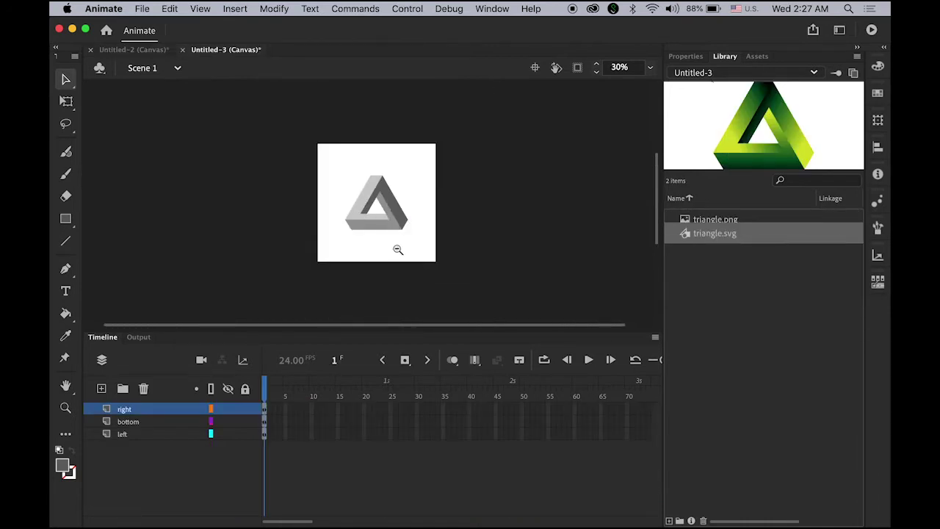
click(385, 410)
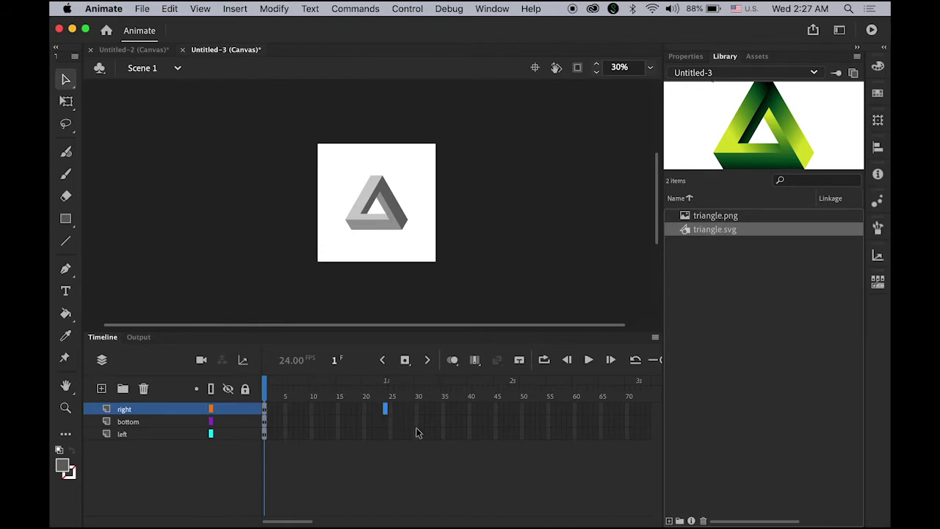
shift+click(384, 434)
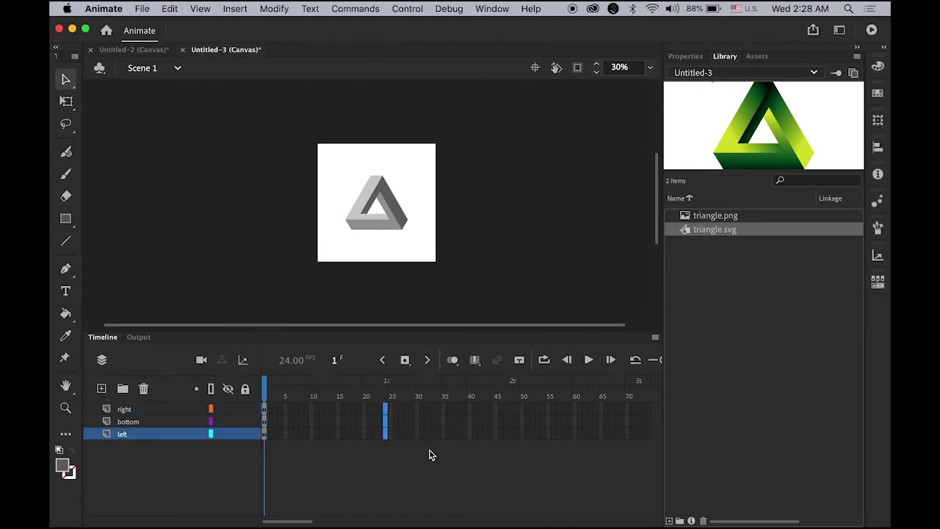
click(405, 360)
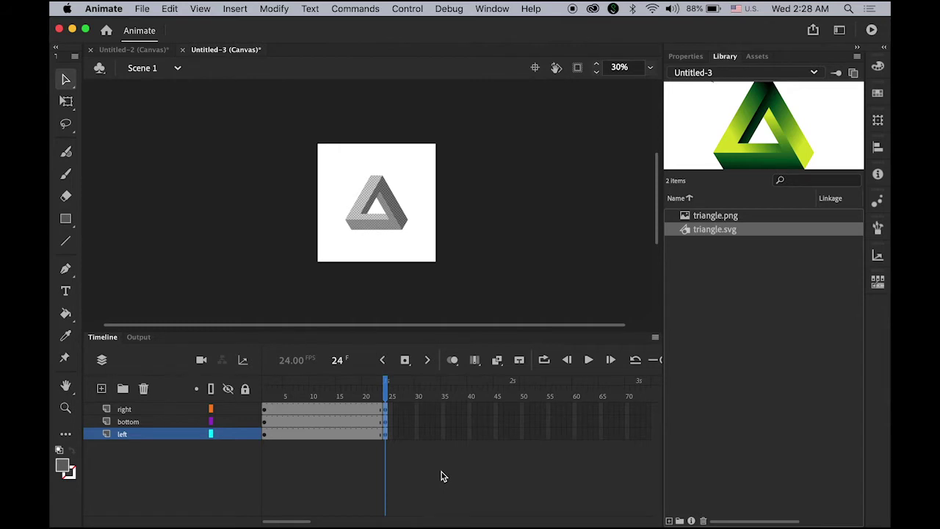
shift+click(135, 410)
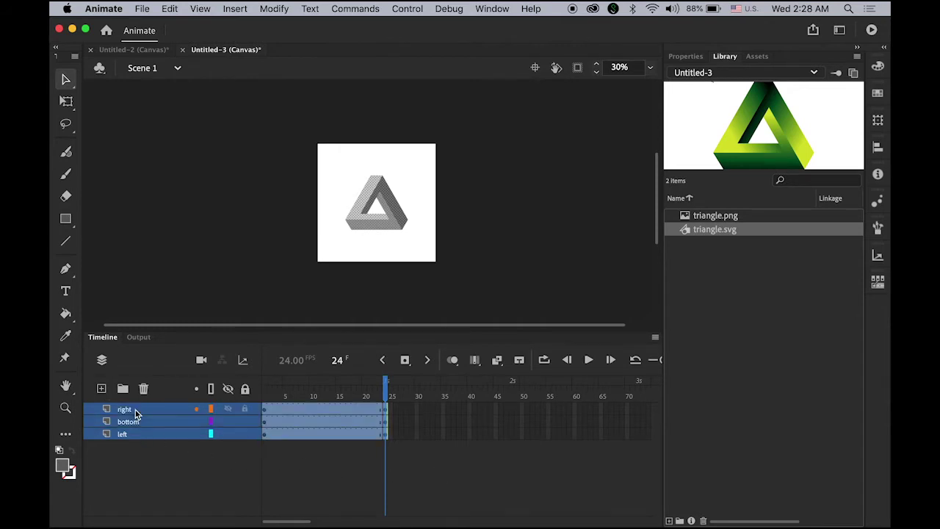
Create classic tweens on all three selected layers.
right_click(319, 422)
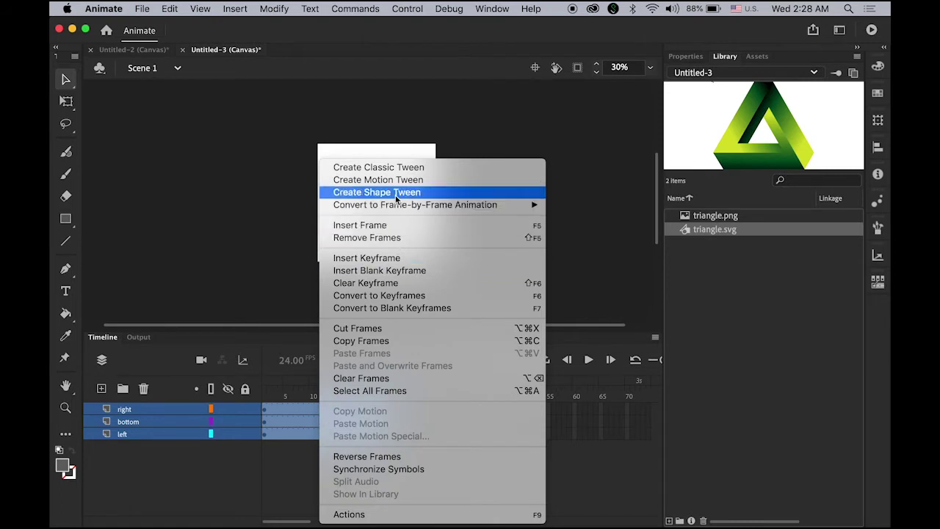
click(434, 167)
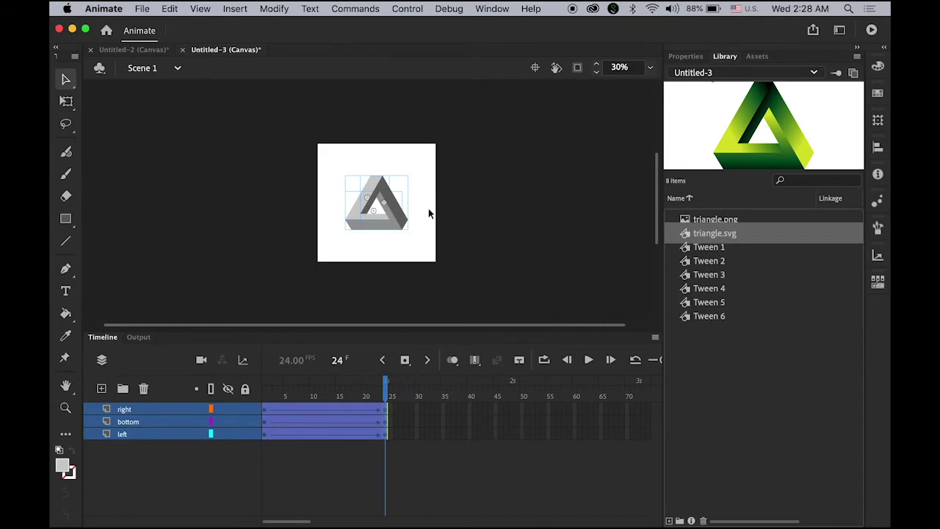
click(403, 302)
At frame 1, move the left piece off-stage upper left, right piece upper right, bottom piece below.
drag(389, 382, 266, 391)
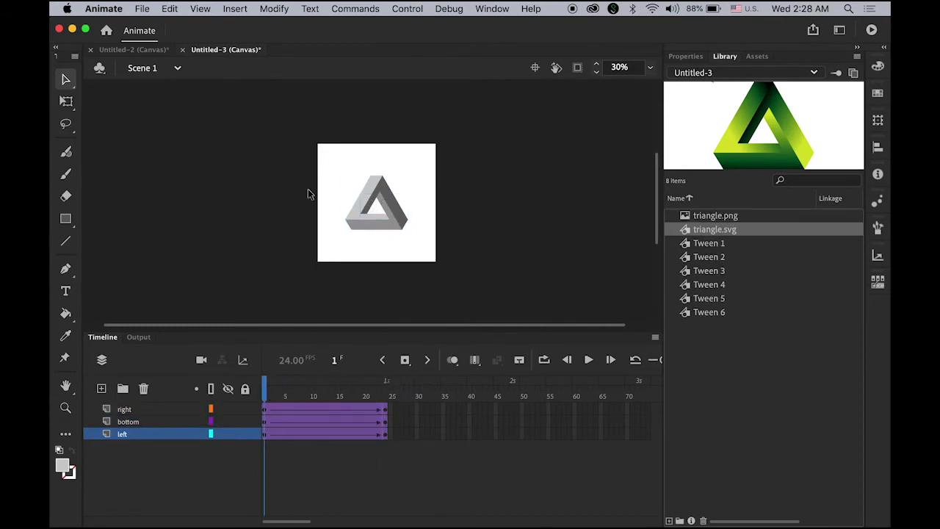
click(367, 192)
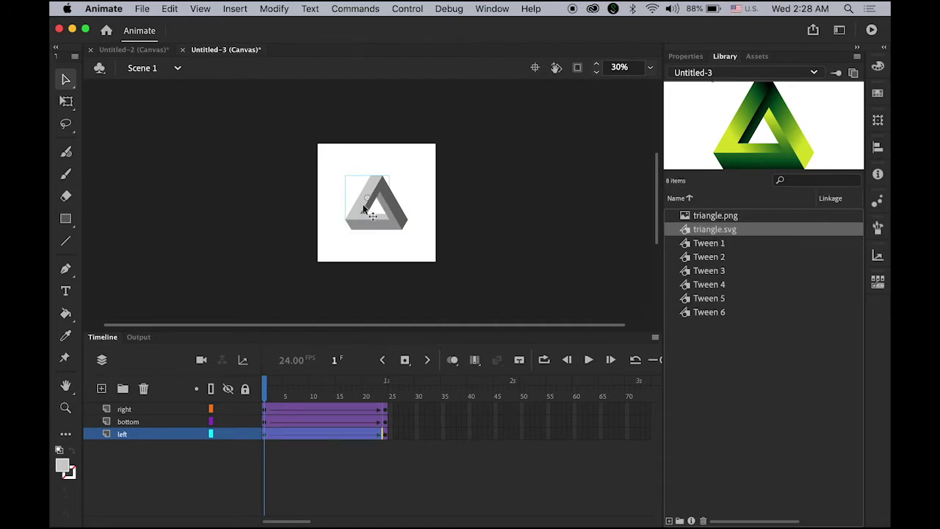
drag(362, 209, 288, 131)
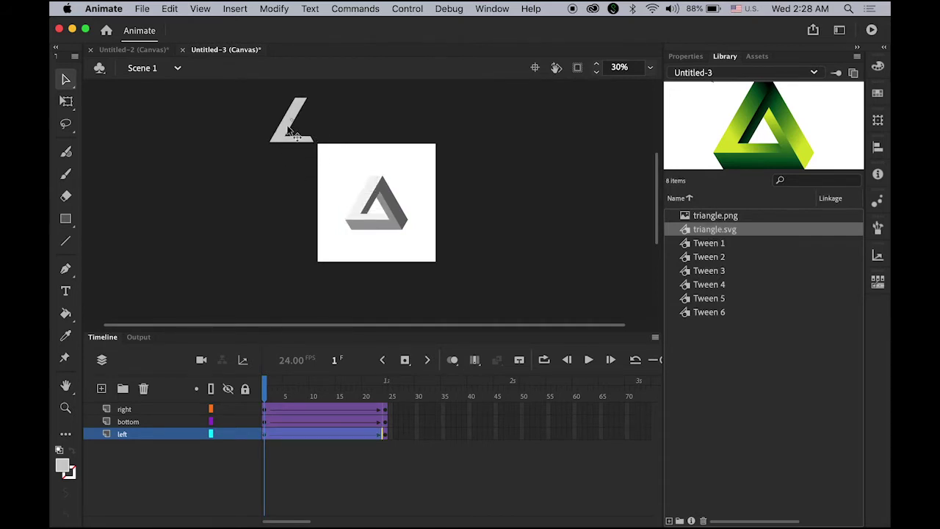
click(393, 200)
drag(393, 200, 468, 131)
click(379, 230)
drag(380, 225, 380, 295)
drag(266, 389, 252, 403)
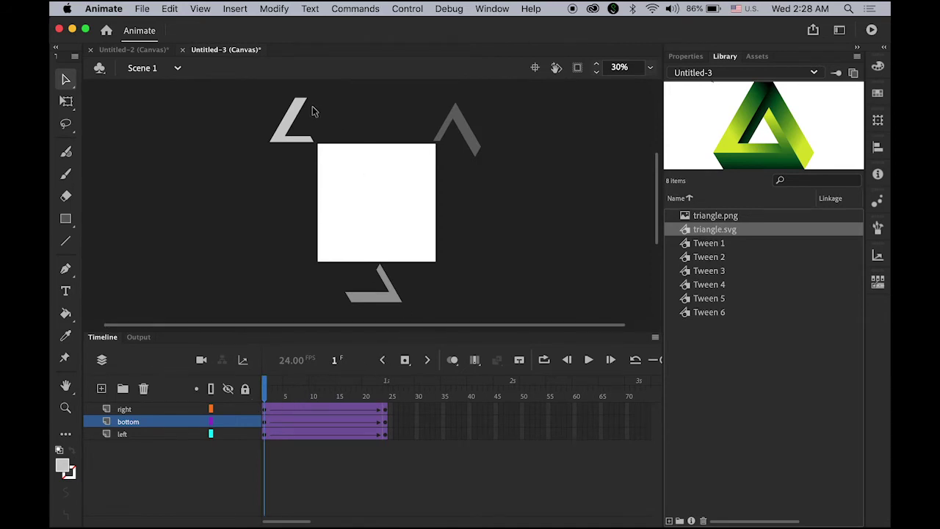
Scale the left piece to 20% width and rotate it 180° at frame 1.
click(288, 126)
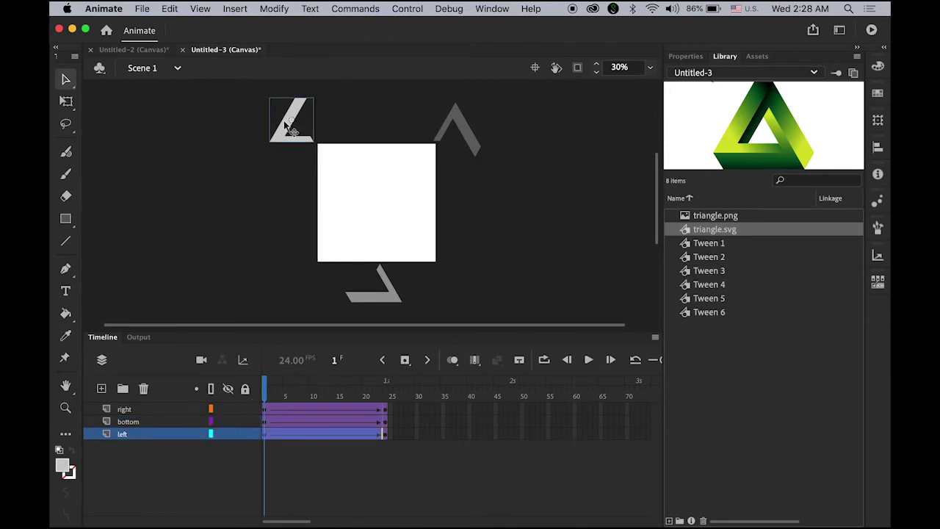
click(878, 120)
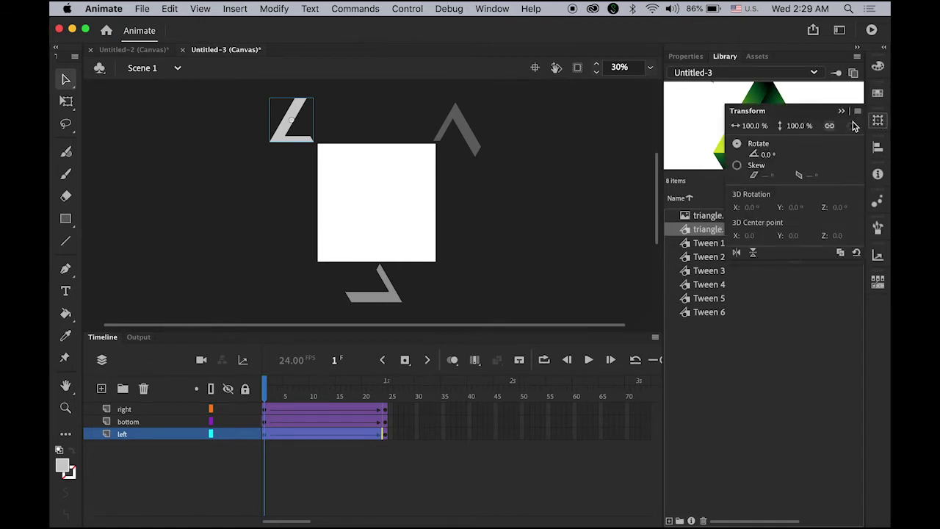
click(492, 9)
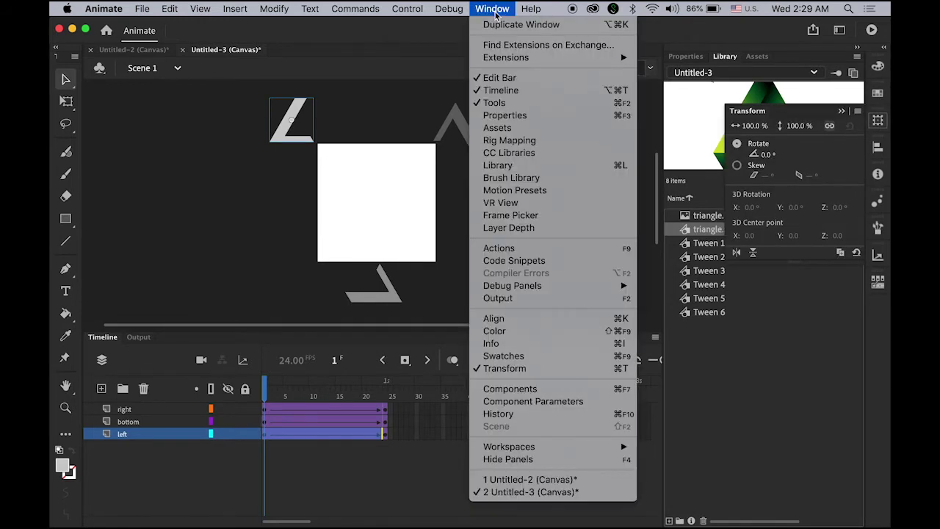
click(204, 193)
click(758, 126)
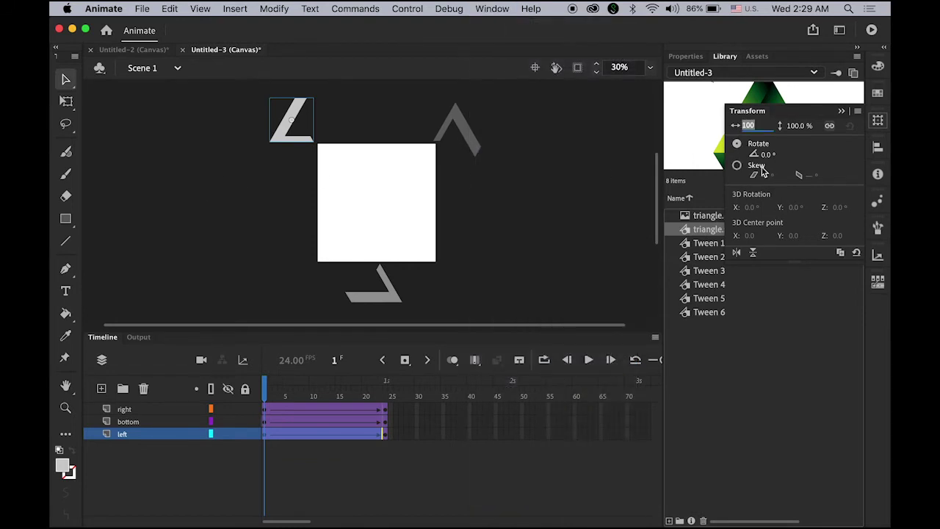
text(20)
key(Return)
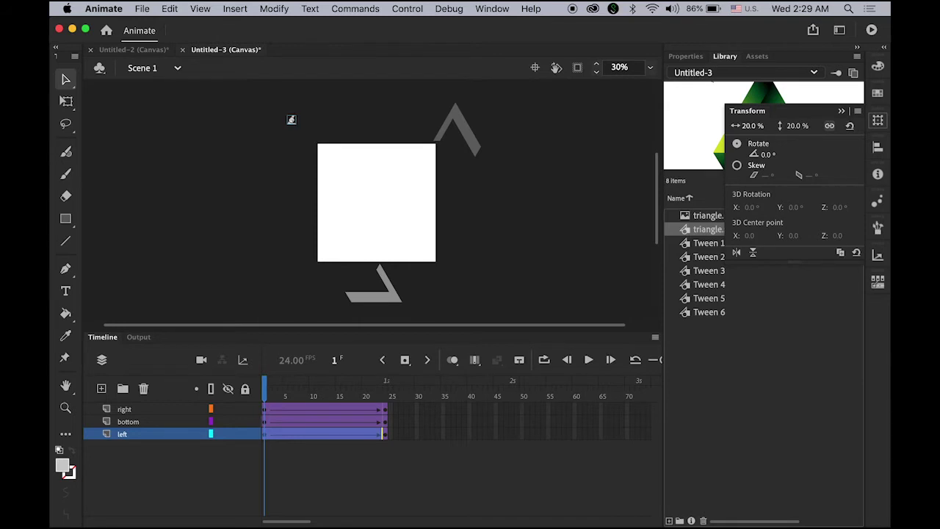
click(766, 155)
text(180)
key(Return)
click(512, 165)
Scale the right piece to 20% width and rotate it 180°.
click(473, 147)
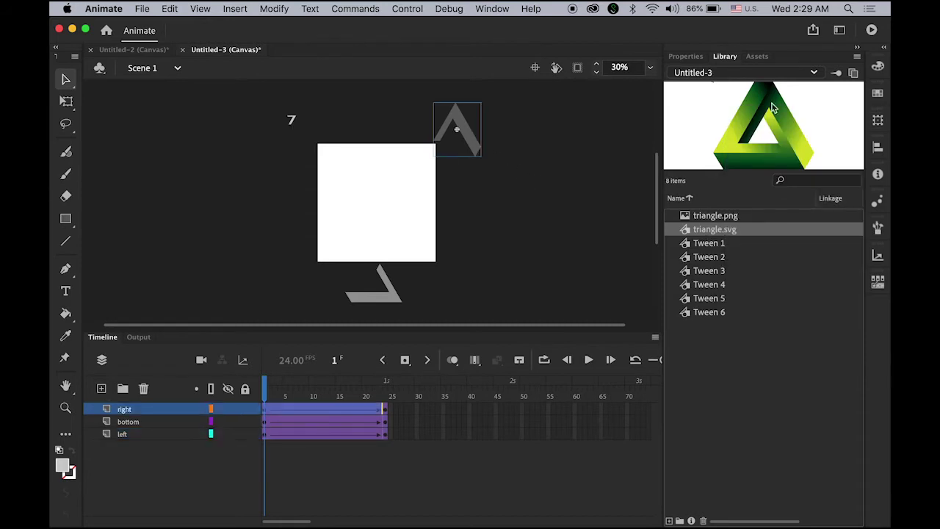
click(878, 123)
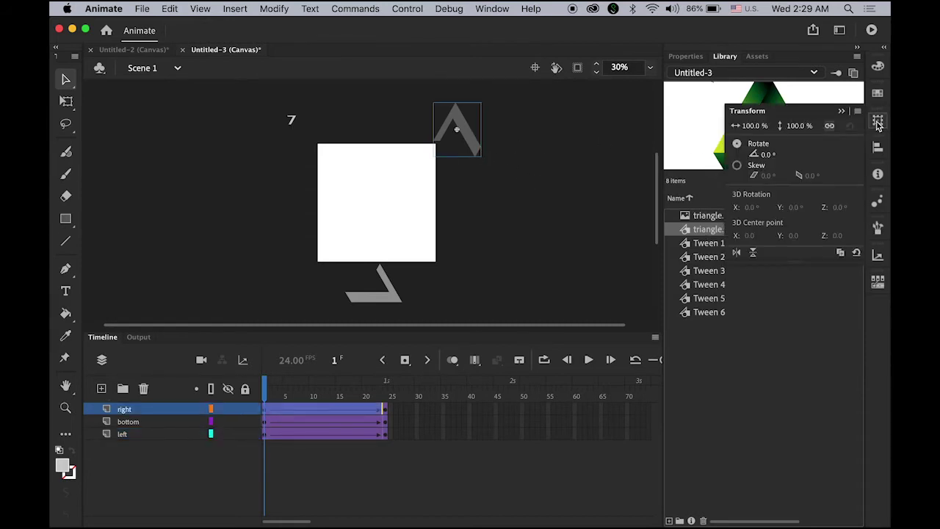
click(749, 125)
text(20)
key(Return)
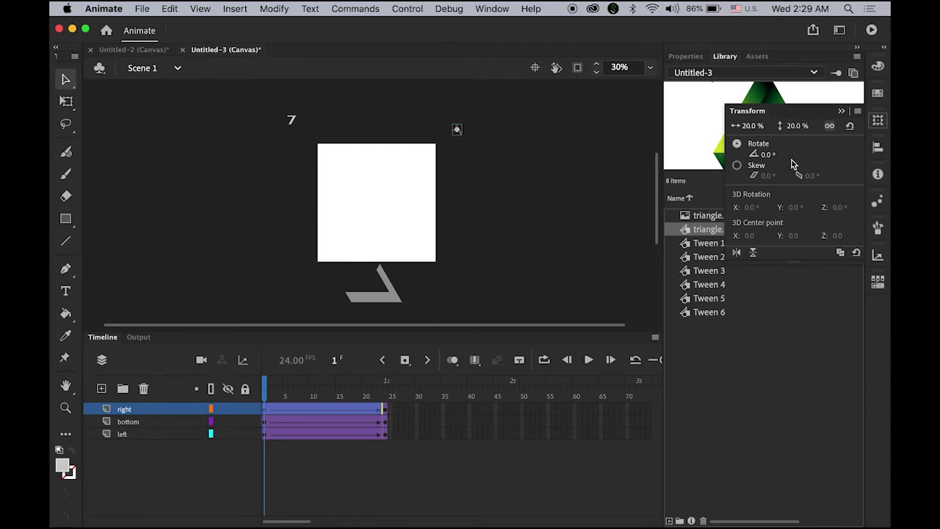
click(763, 154)
text(180)
key(Return)
click(473, 283)
Scale the bottom piece to 20% width and rotate it 180°.
click(381, 298)
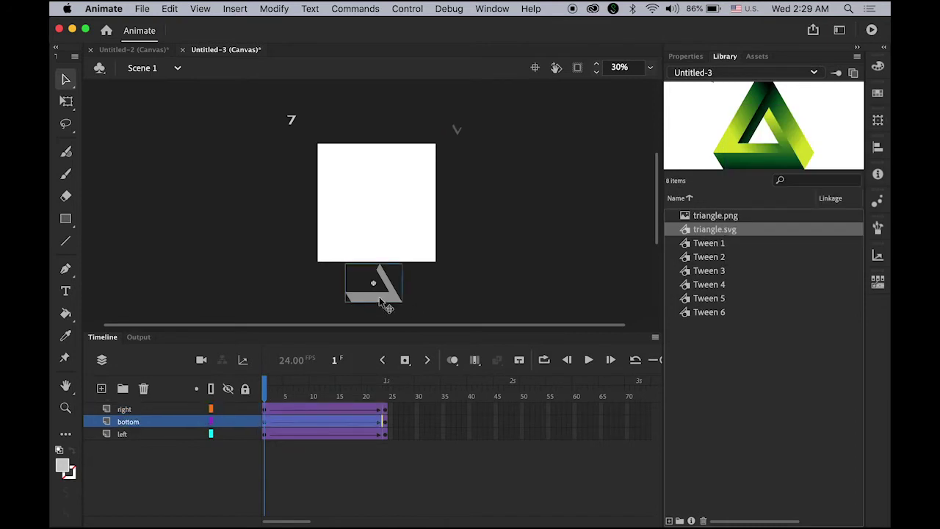
click(877, 119)
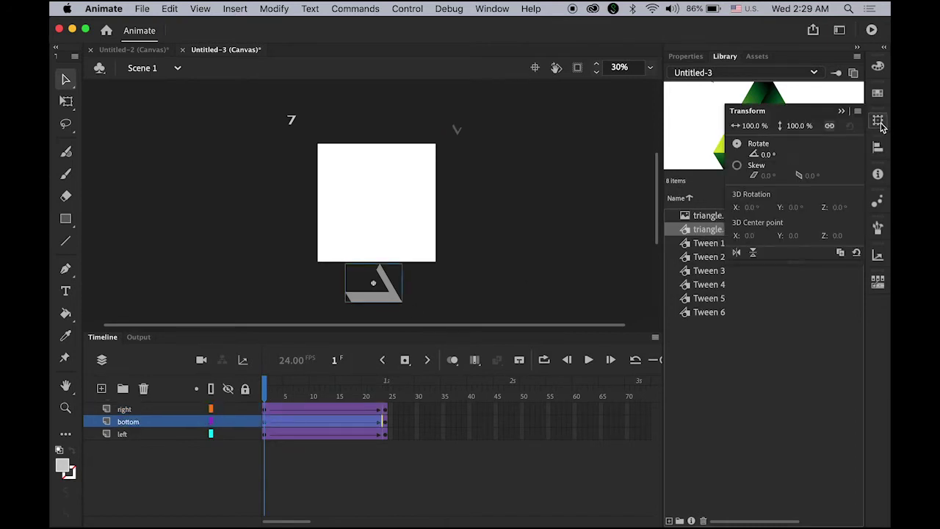
click(752, 126)
text(20)
key(Return)
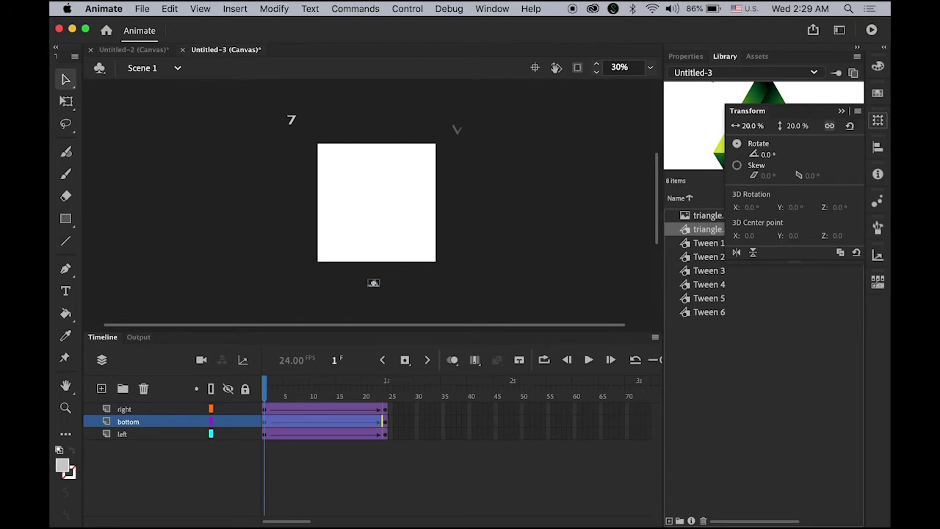
click(763, 155)
text(180)
key(Return)
key(Return)
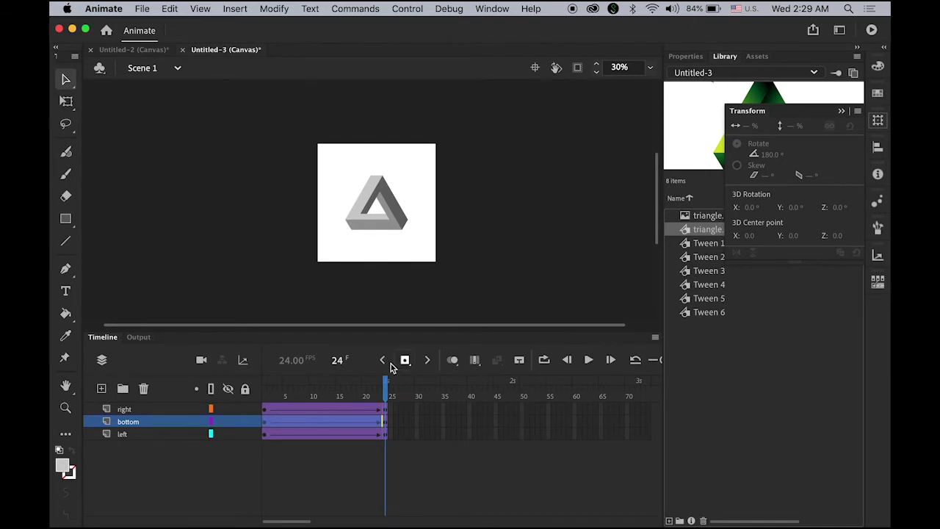
Give all three layers' tween spans a Classic Ease-In of -100 and preview the motion.
shift+click(135, 411)
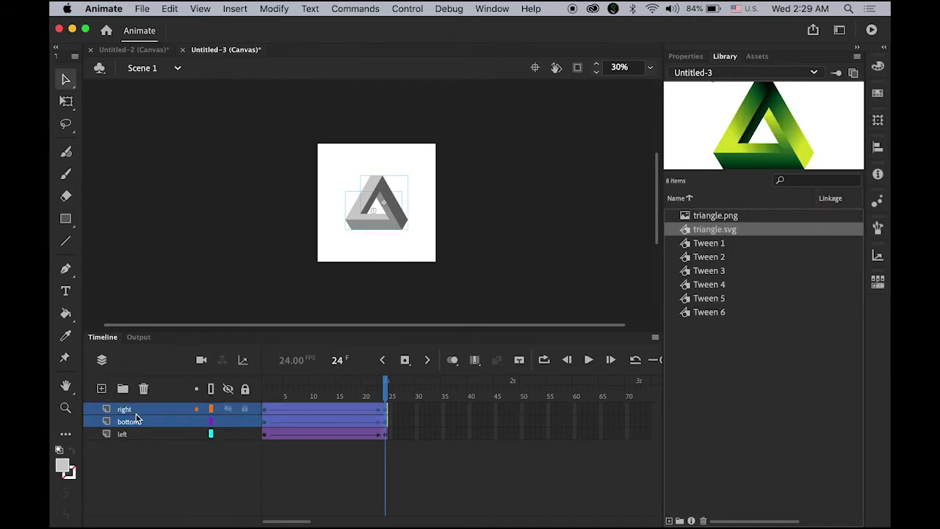
shift+click(132, 434)
click(133, 435)
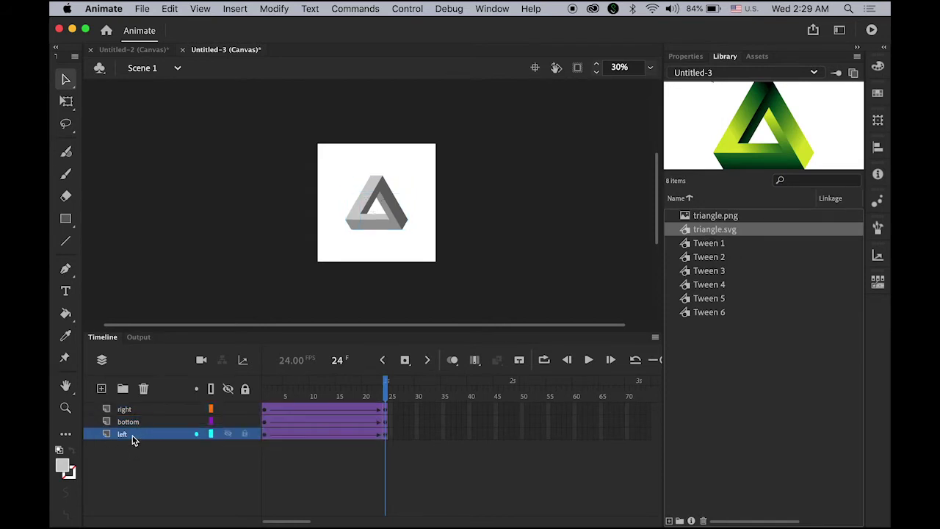
shift+click(143, 412)
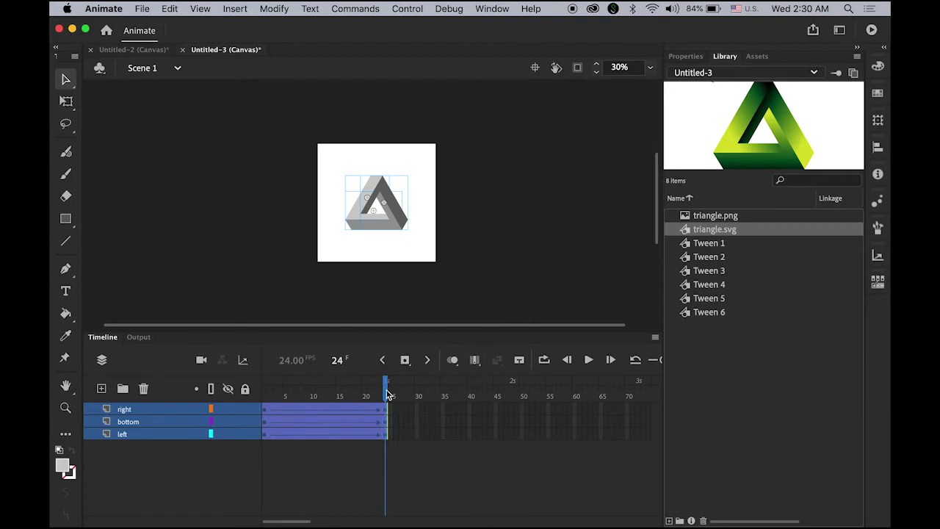
click(683, 56)
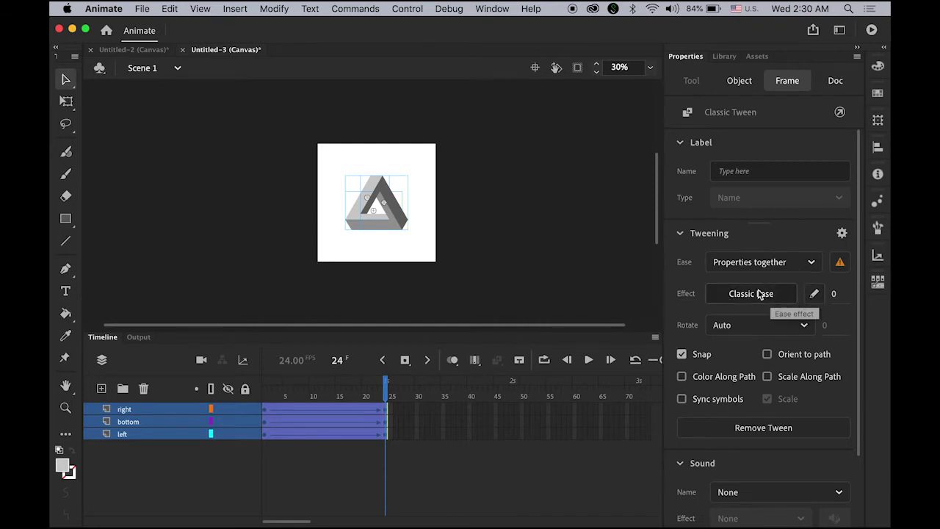
drag(835, 295, 677, 301)
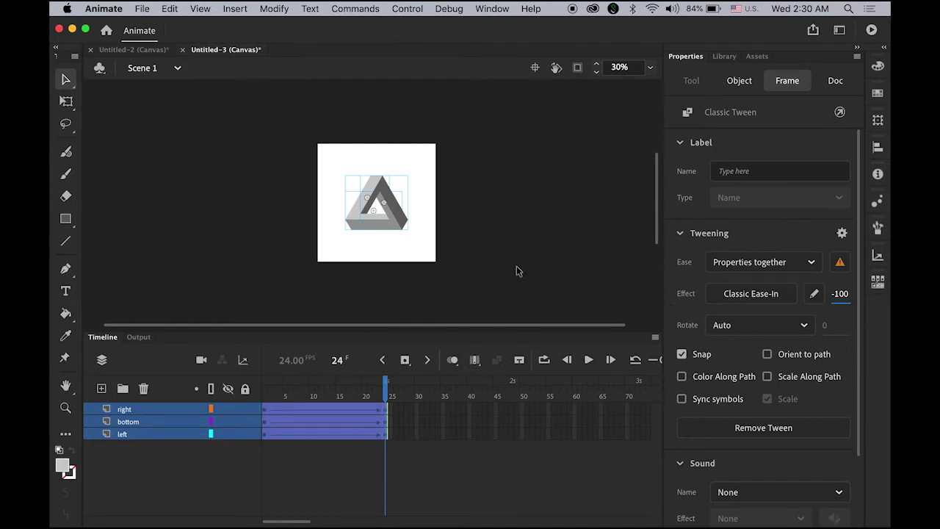
key(Return)
key(Return)
key(Return)
click(518, 265)
click(135, 411)
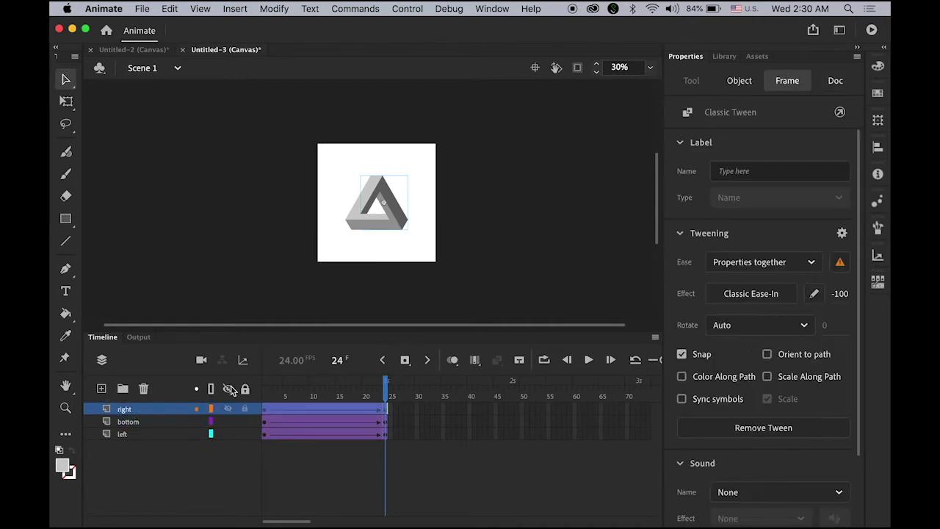
click(470, 268)
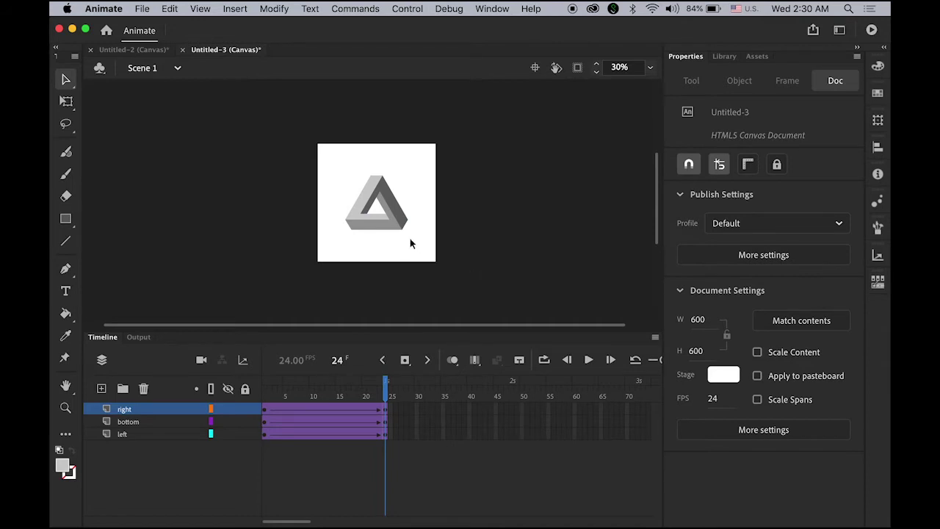
Add a new top layer named 'color' with a keyframe at frame 24.
click(101, 389)
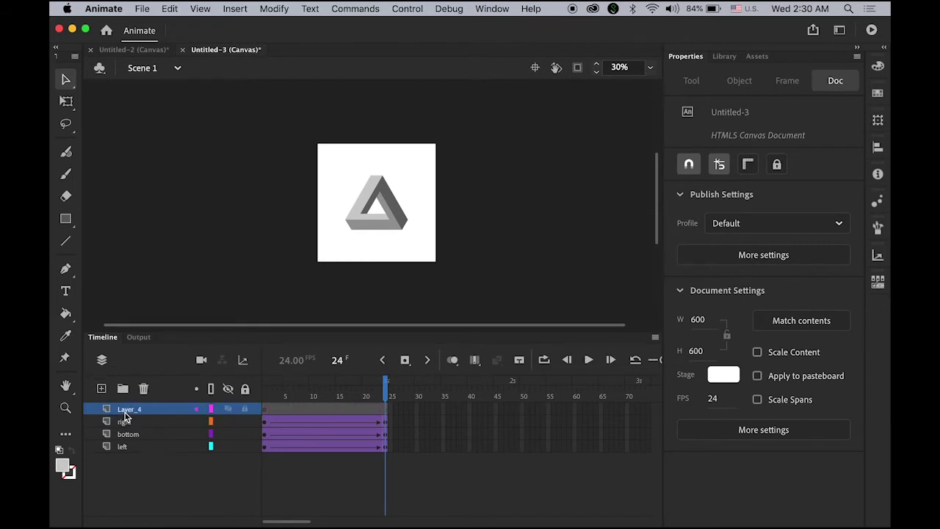
click(126, 411)
double_click(126, 410)
text(color)
key(Return)
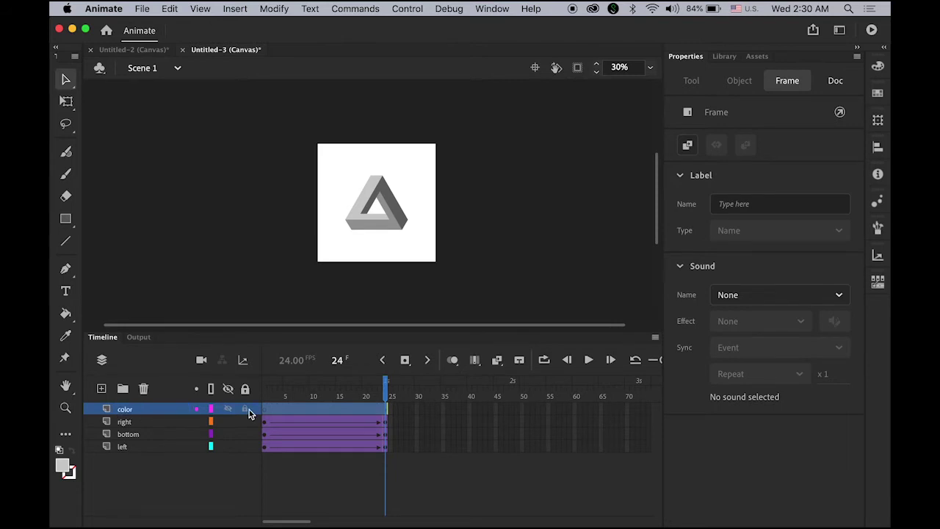
click(383, 409)
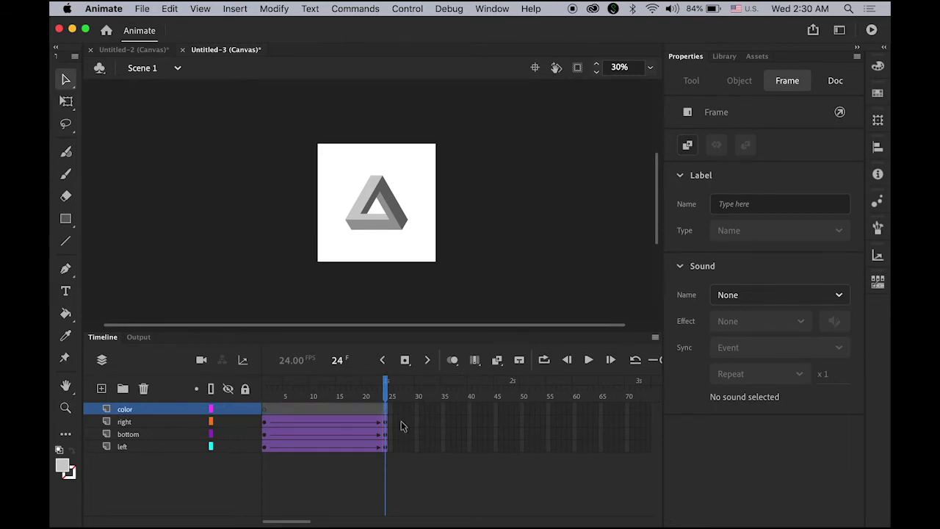
click(406, 363)
Place triangle.png from the Library on the stage and nudge it to align over the grey triangle.
click(725, 59)
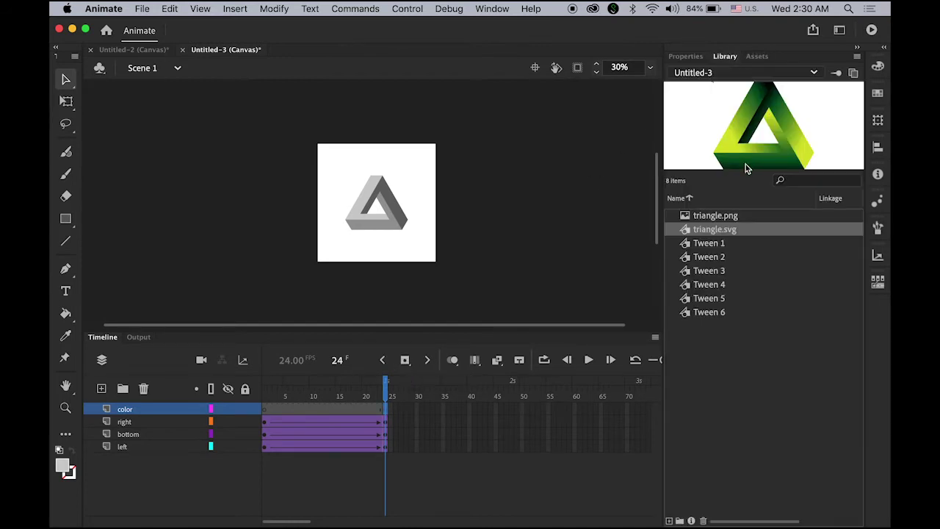
click(716, 217)
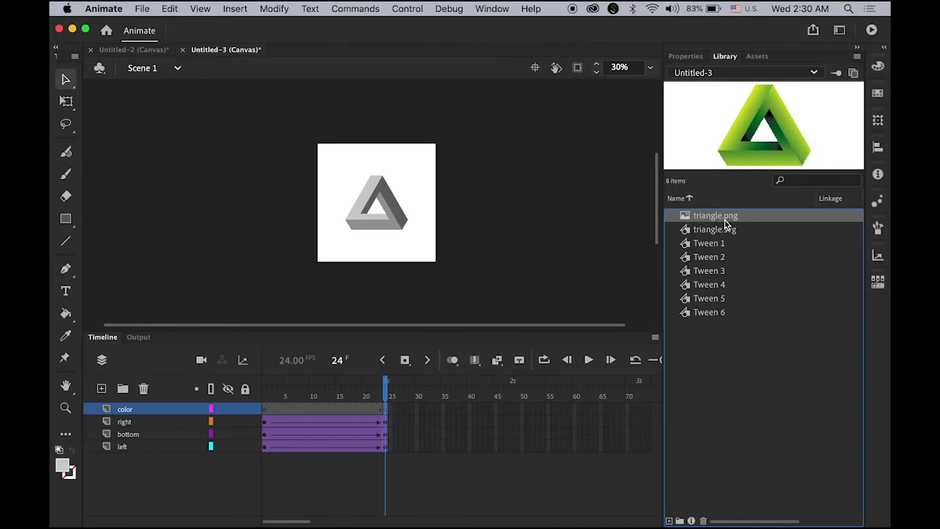
drag(731, 218, 376, 207)
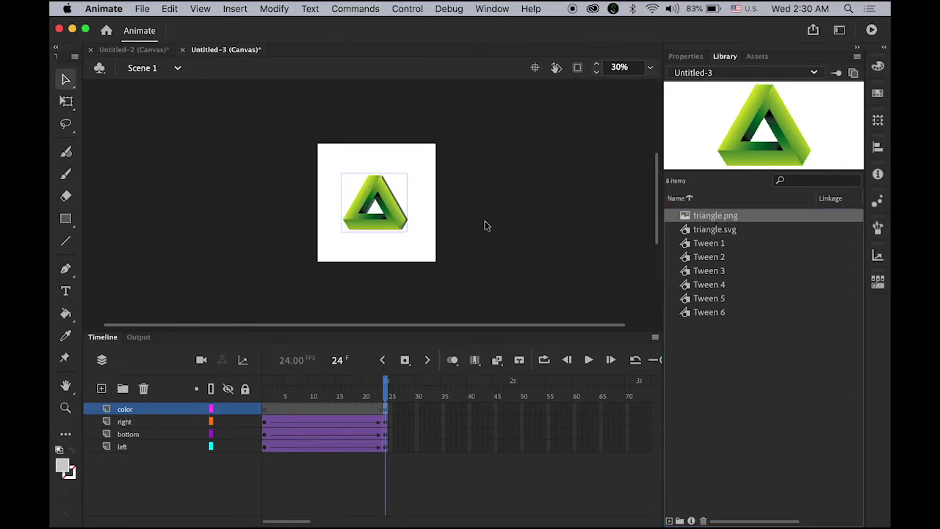
click(387, 194)
click(331, 212)
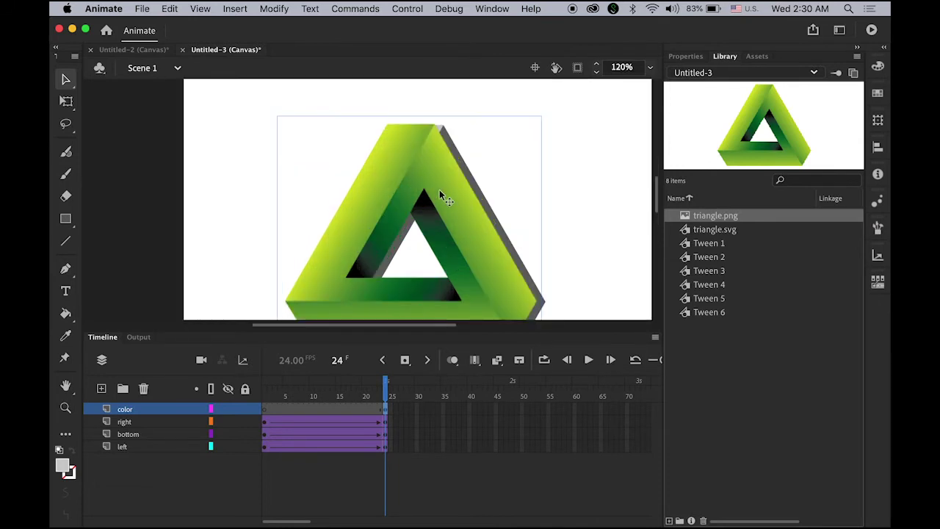
drag(439, 193, 444, 198)
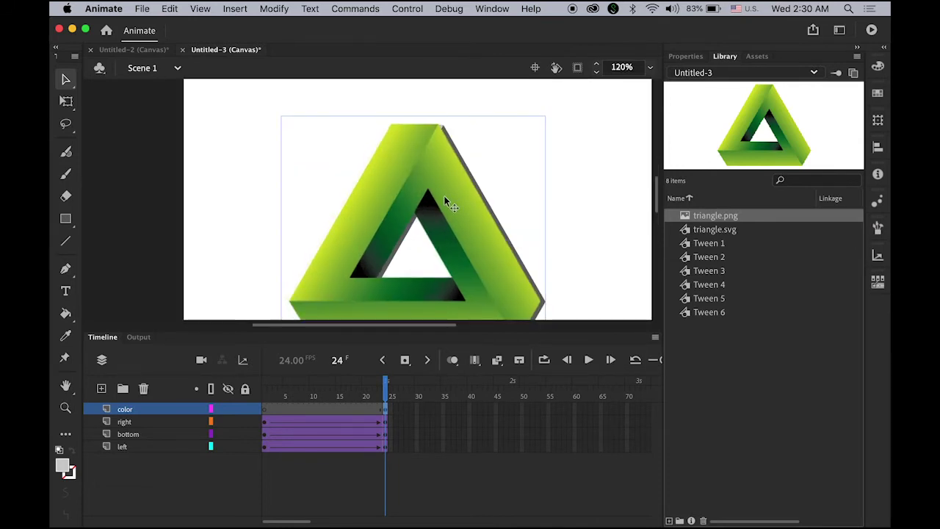
key(Right)
key(Right)
key(Right)
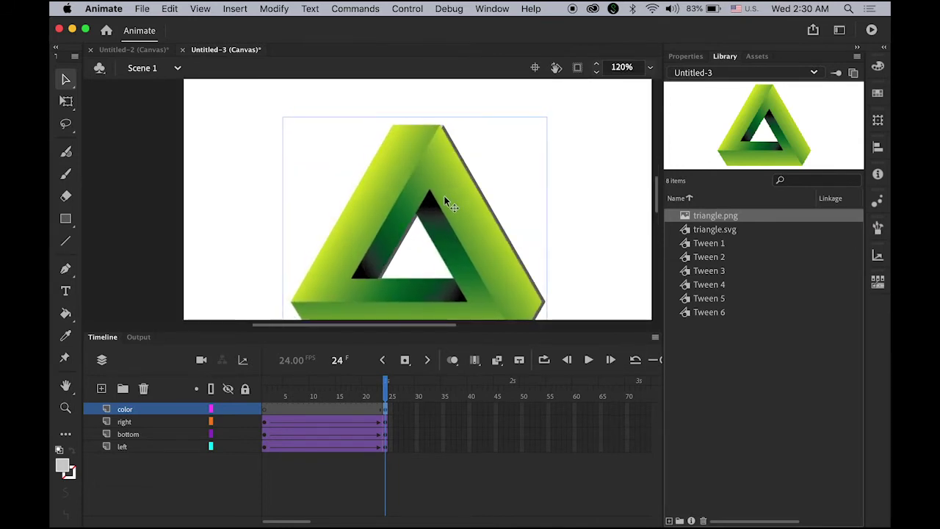
key(Right)
key(Right)
key(Right)
key(Right)
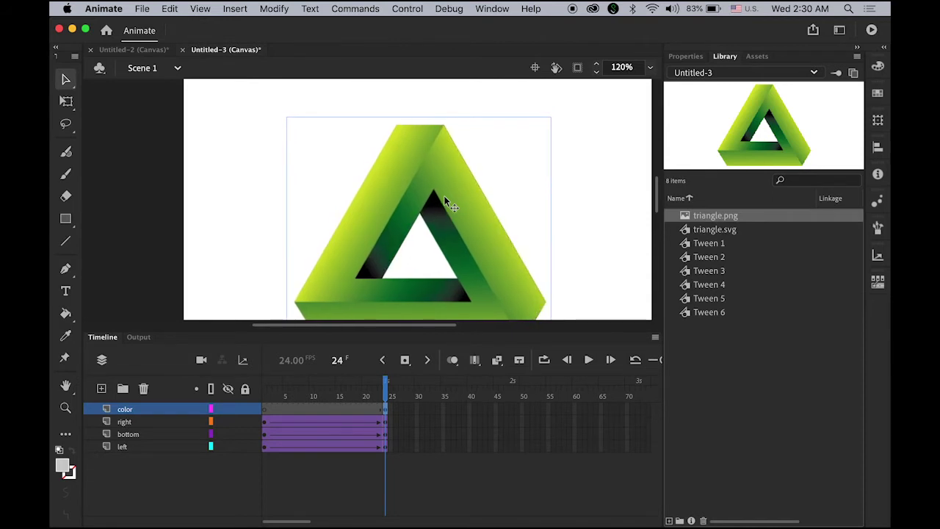
click(585, 243)
drag(583, 235, 587, 213)
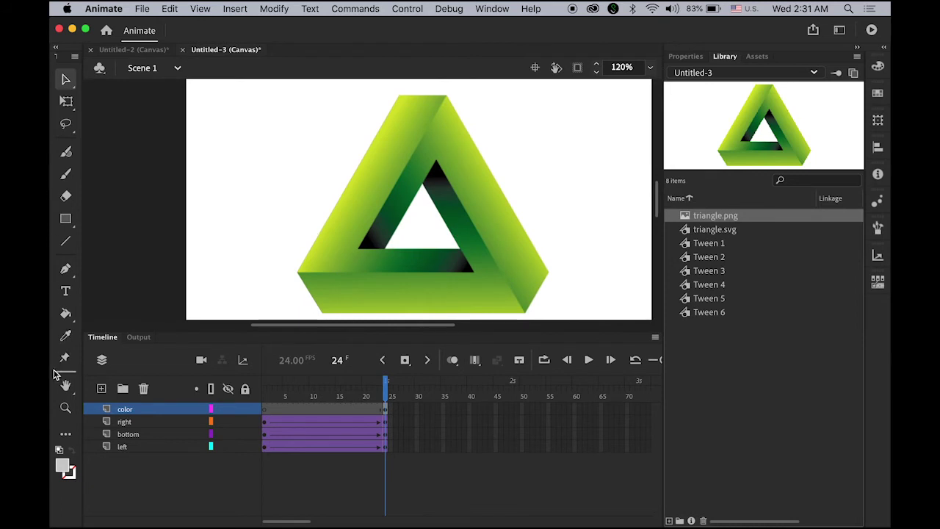
double_click(65, 384)
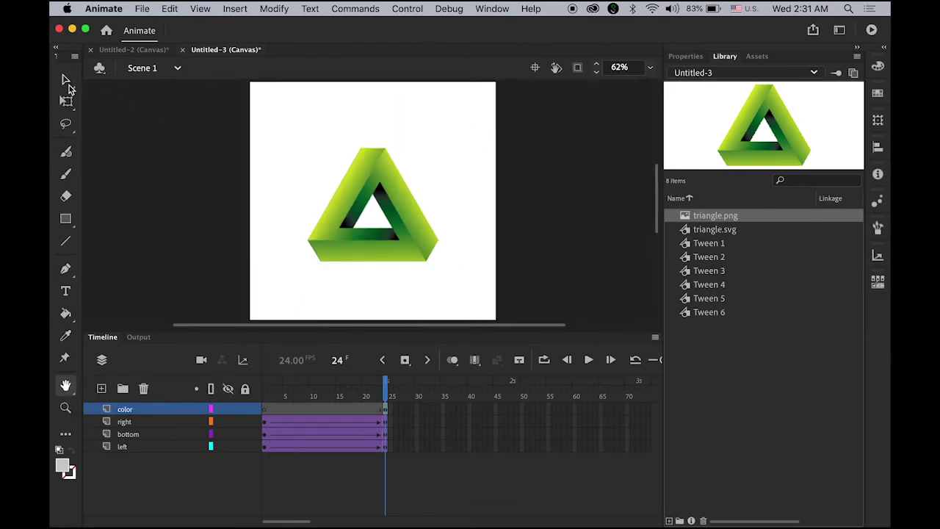
click(66, 83)
Insert keyframes at frame 48 on all four layers.
mouse_move(385, 393)
mouse_down()
mouse_move(290, 395)
mouse_move(403, 407)
mouse_move(268, 402)
mouse_move(392, 413)
mouse_move(373, 400)
mouse_move(385, 396)
mouse_up()
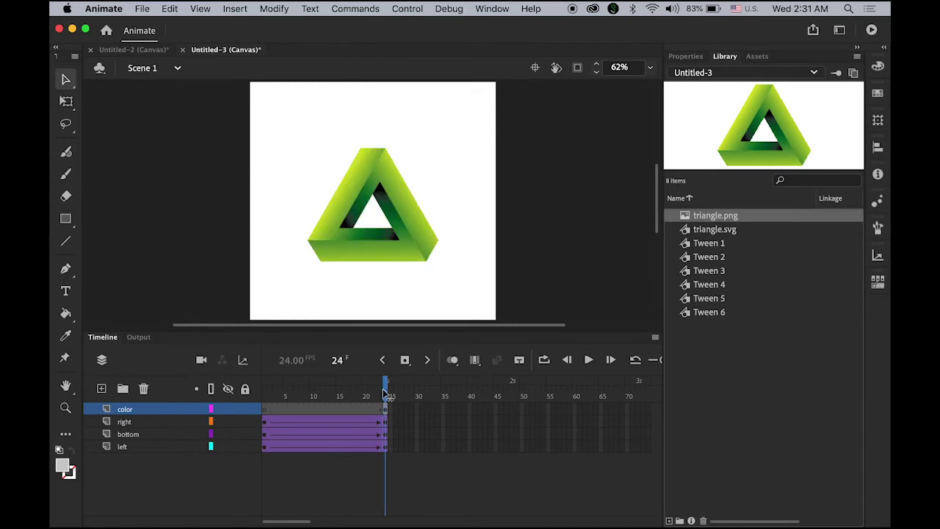
click(511, 447)
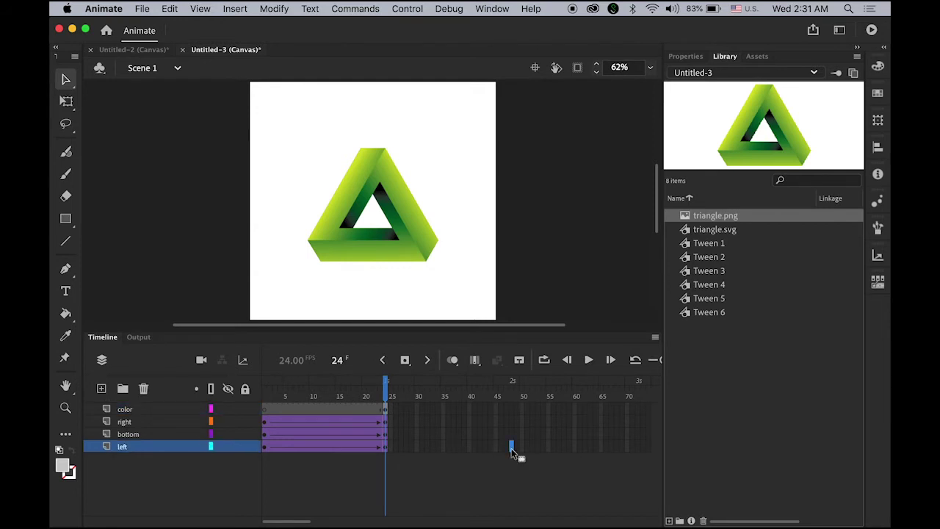
shift+click(514, 411)
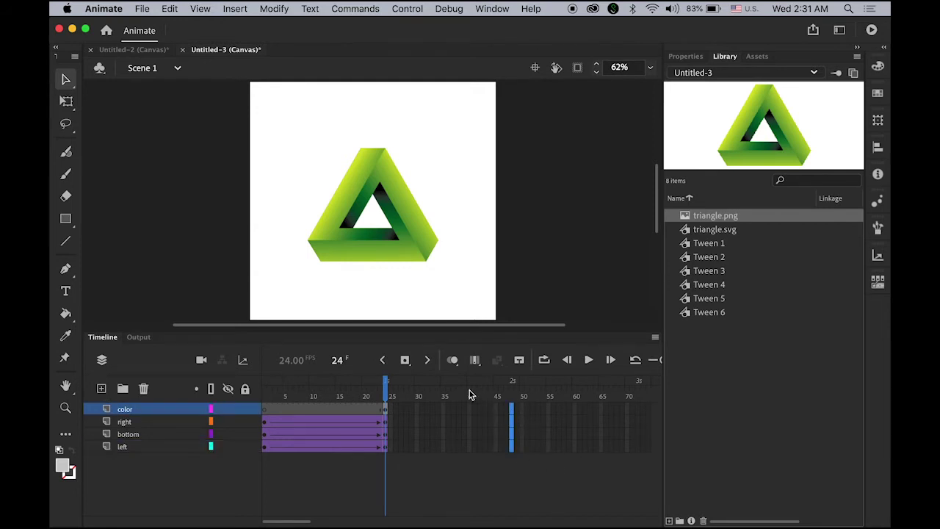
click(404, 360)
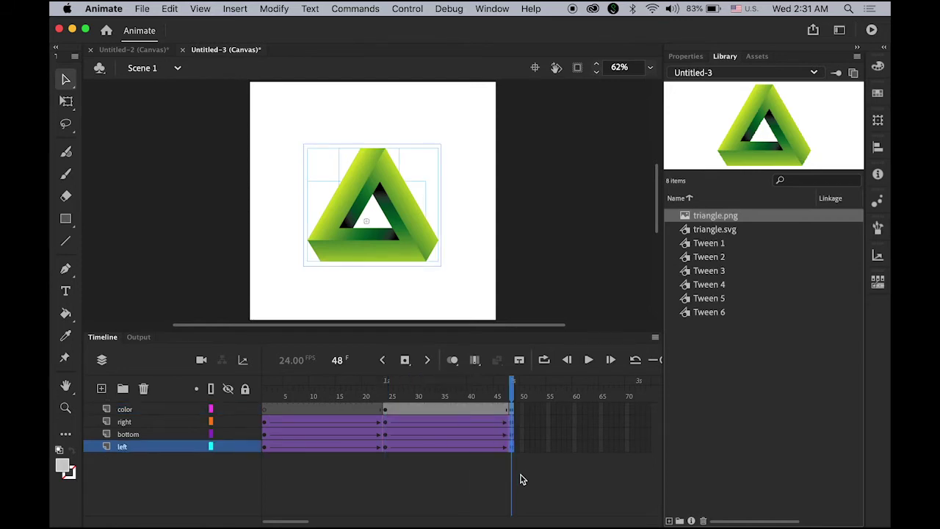
Create a classic tween on the color layer spanning frames 24 to 48.
click(447, 408)
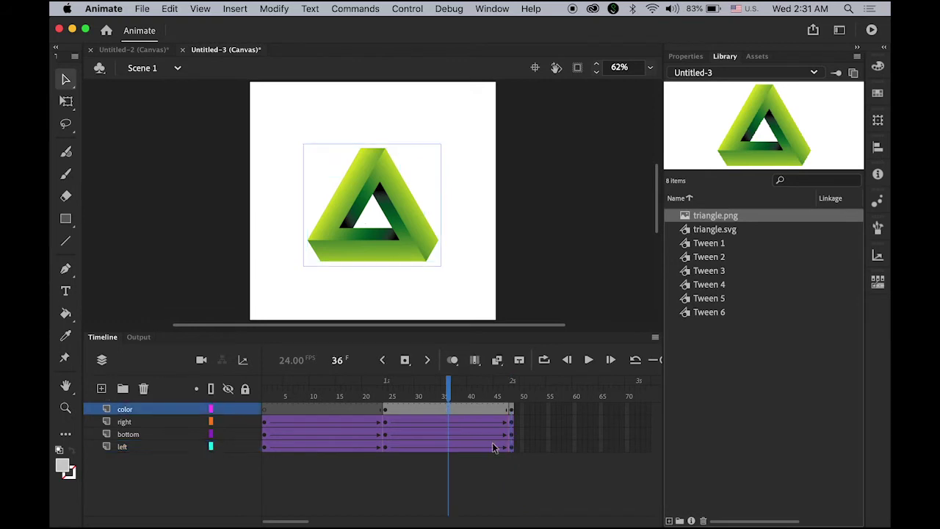
right_click(450, 411)
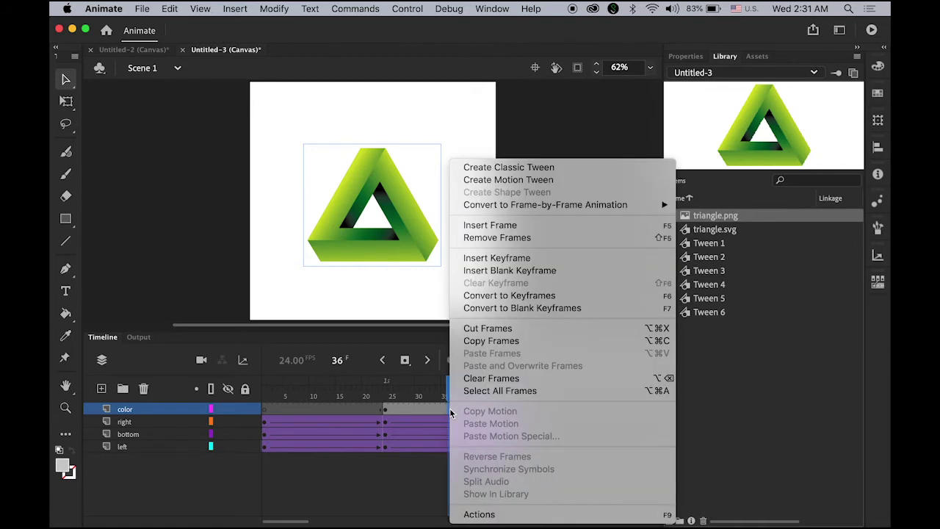
click(527, 168)
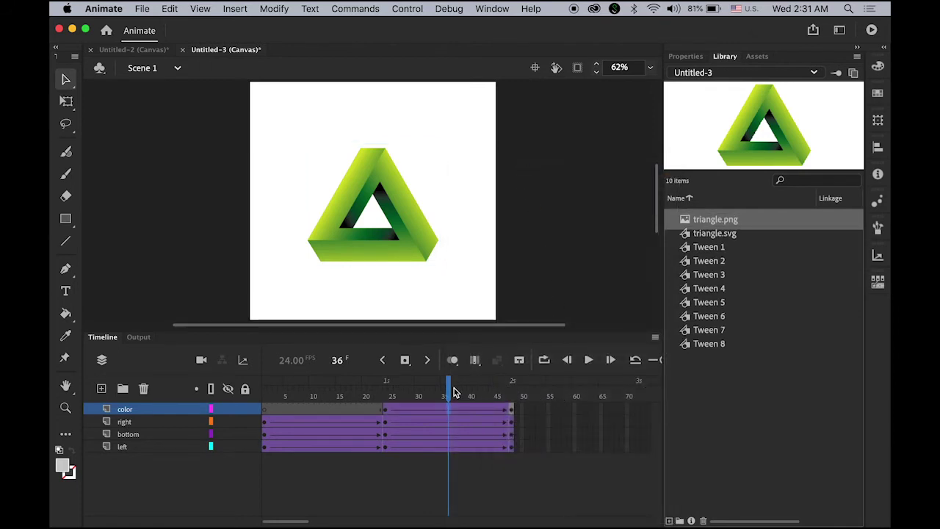
drag(448, 388, 384, 396)
click(384, 409)
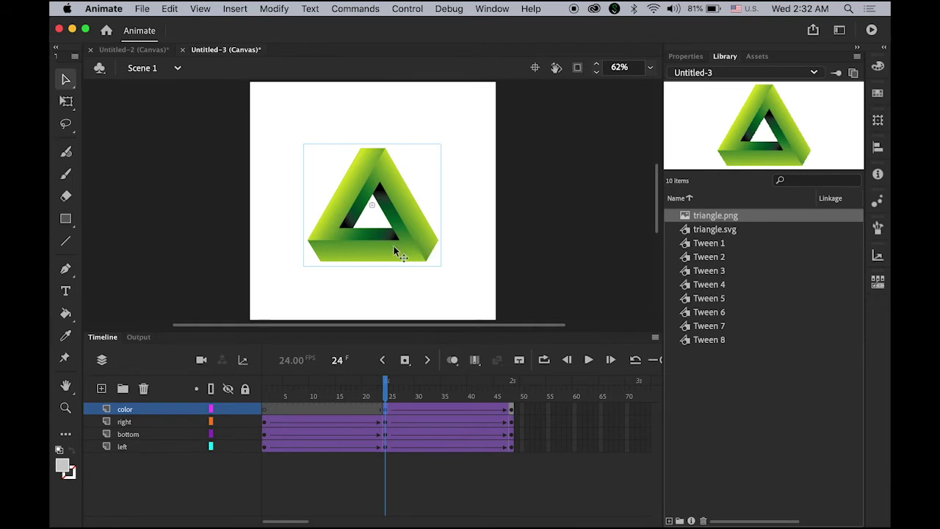
Make the green triangle fully transparent at frame 24 so it fades in.
click(687, 58)
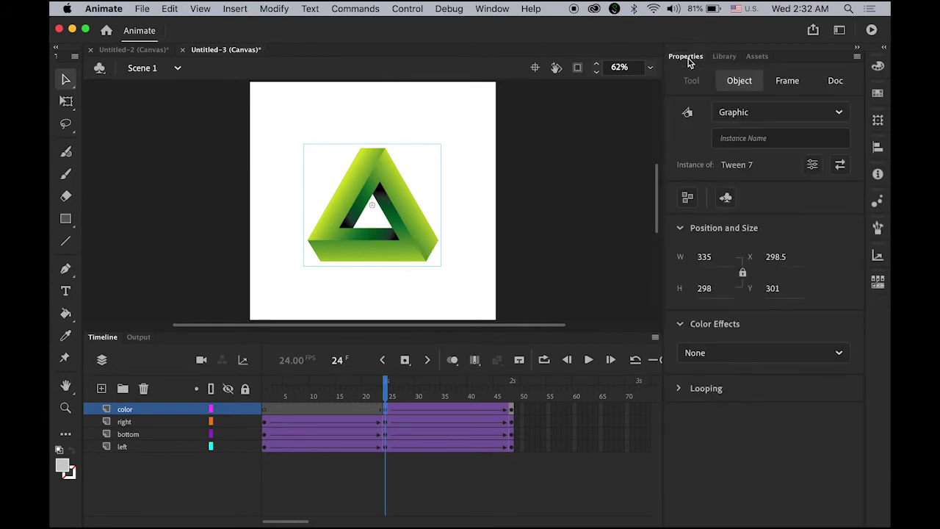
click(748, 355)
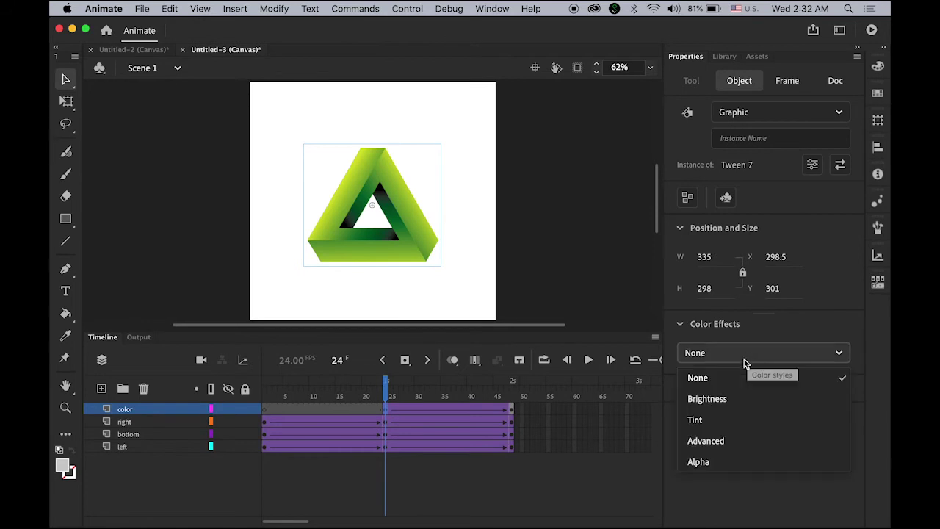
click(742, 464)
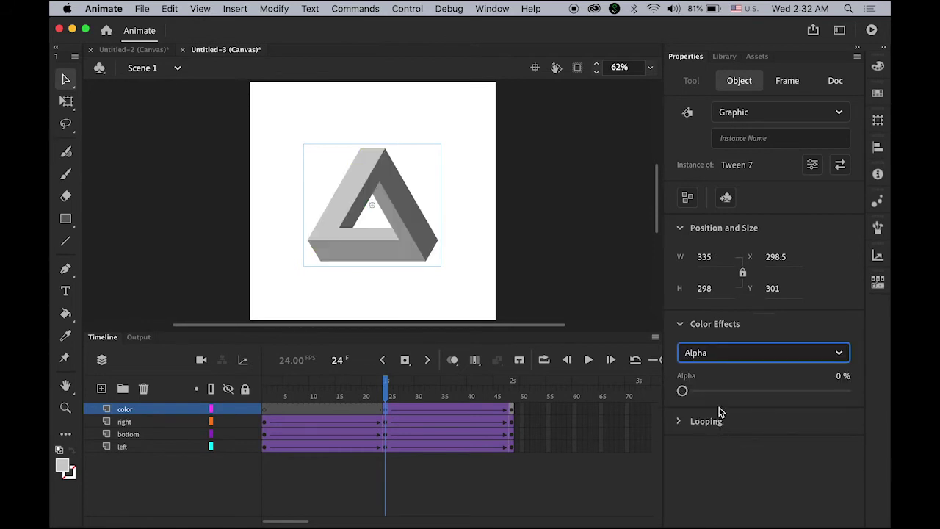
drag(387, 397, 390, 419)
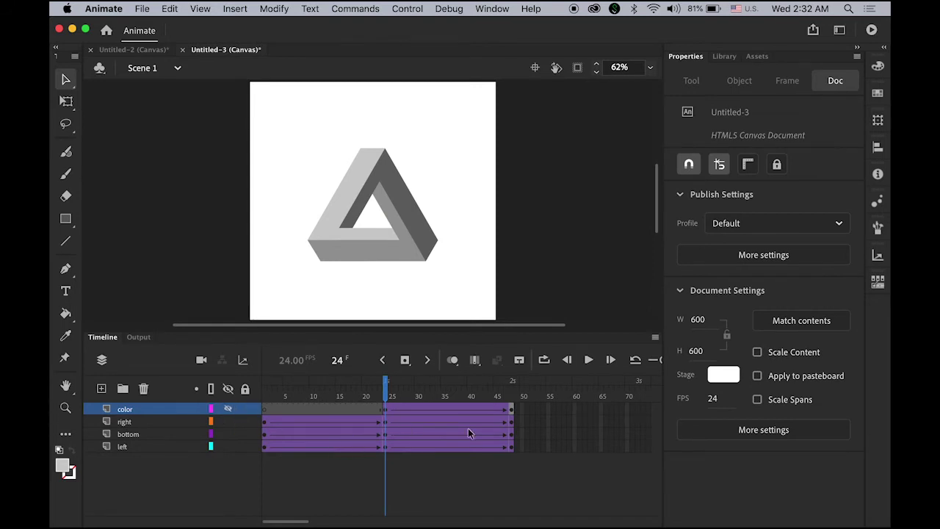
Make the grey triangle pieces fully transparent at frame 48 and unhide the color layer.
click(511, 421)
click(511, 445)
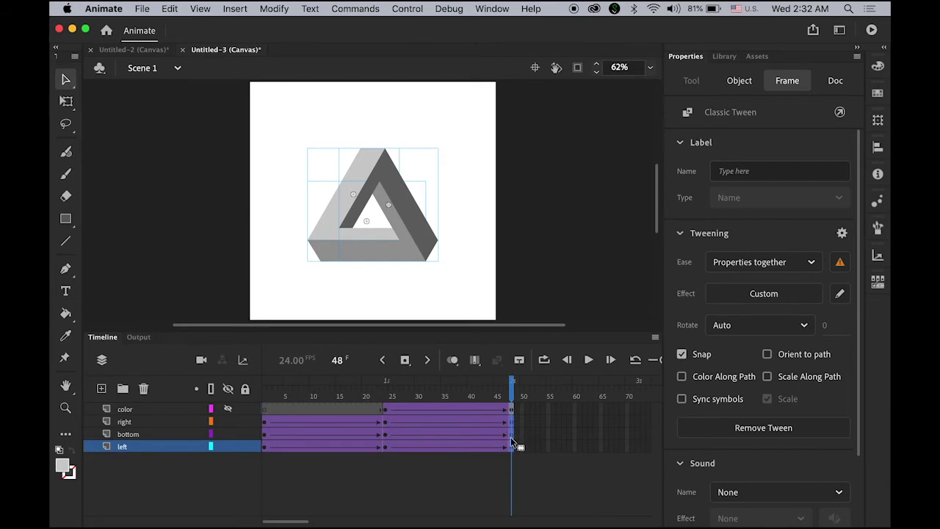
click(406, 248)
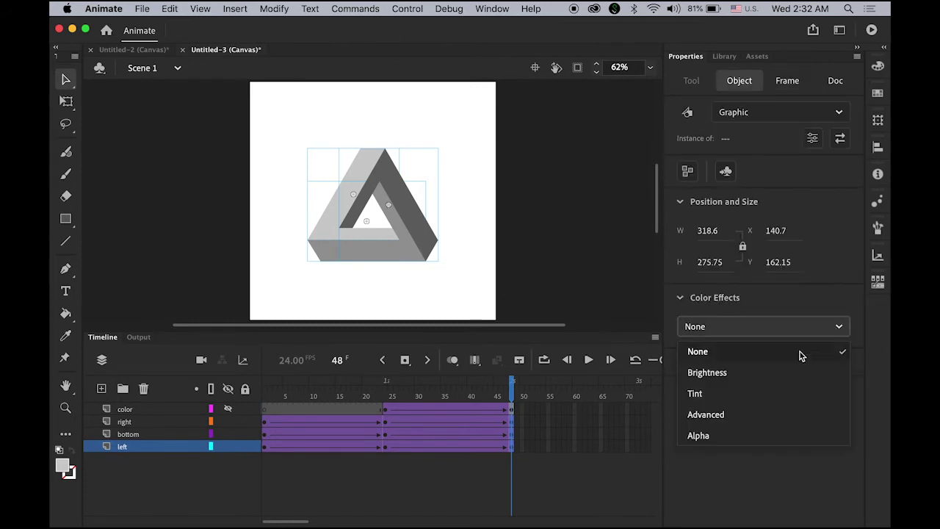
click(782, 441)
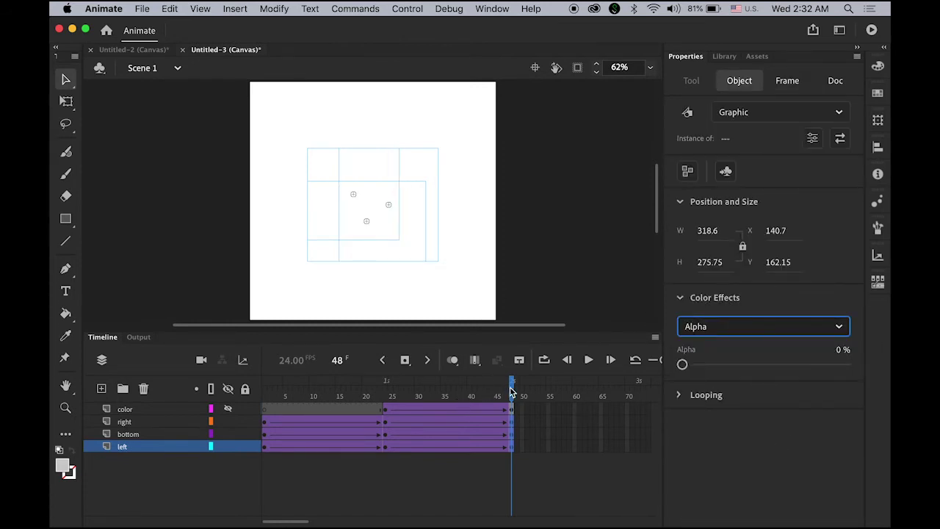
click(228, 412)
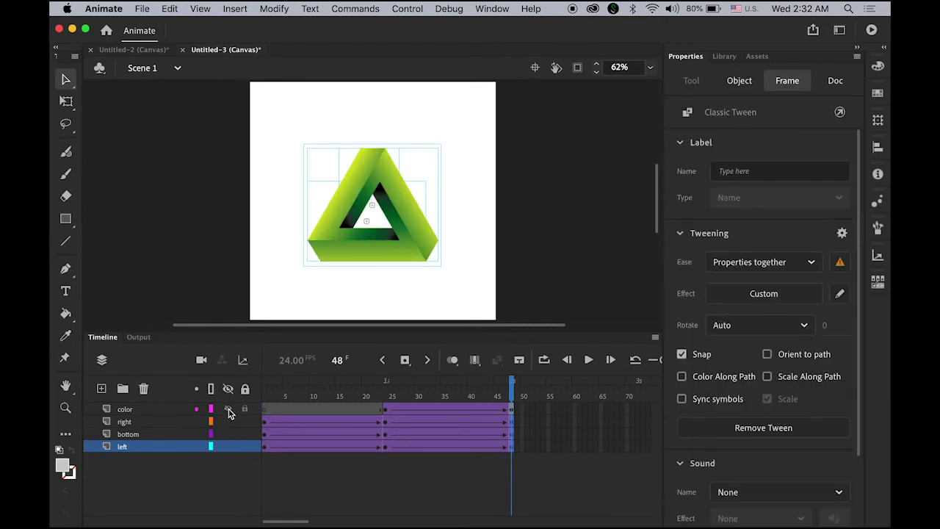
Play back the fade-in, then extend the color layer with a keyframe at frame 60.
drag(506, 396, 231, 408)
key(Return)
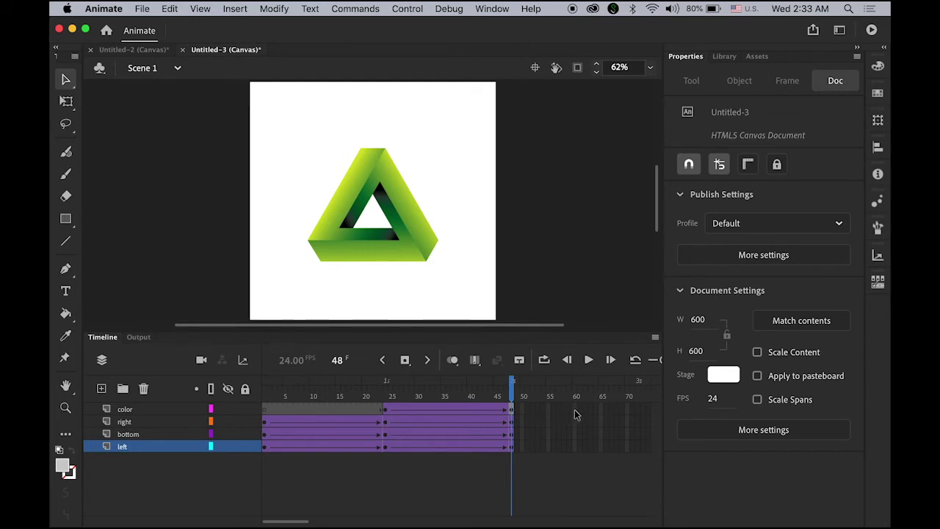
click(574, 409)
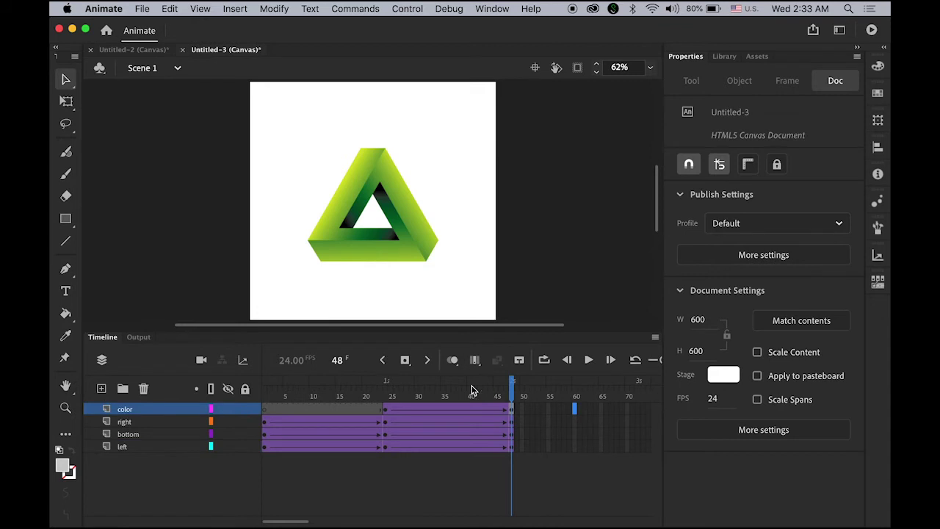
click(405, 363)
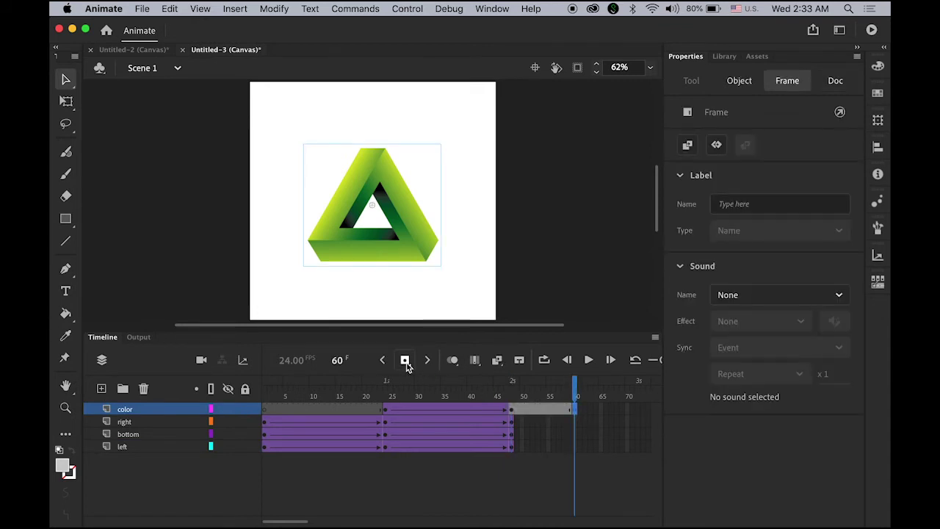
Add a classic tween on the color layer and shrink the green triangle to about 250 px wide at frame 60.
right_click(541, 409)
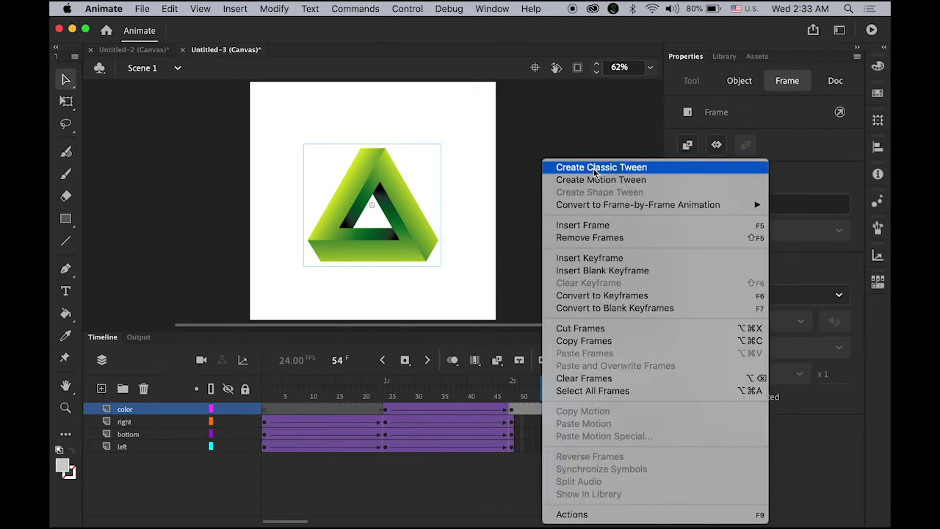
click(595, 173)
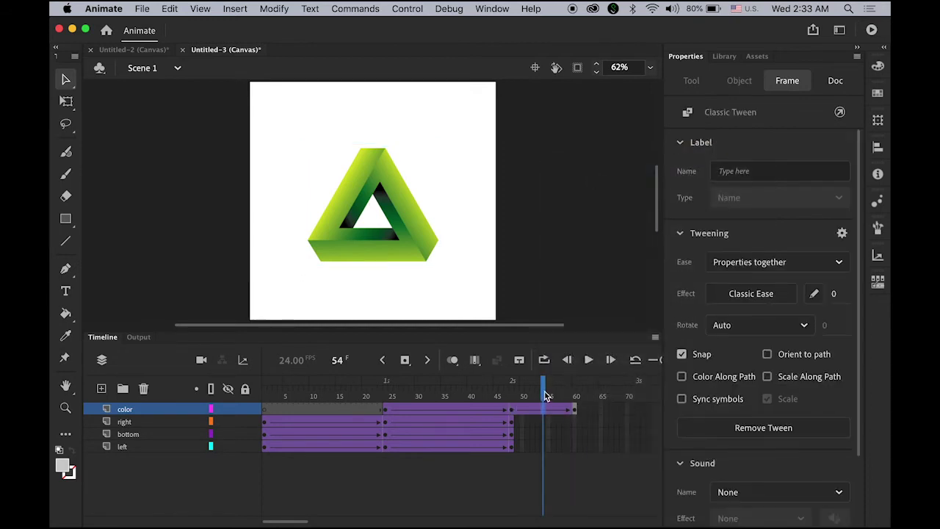
drag(545, 396, 578, 400)
click(579, 413)
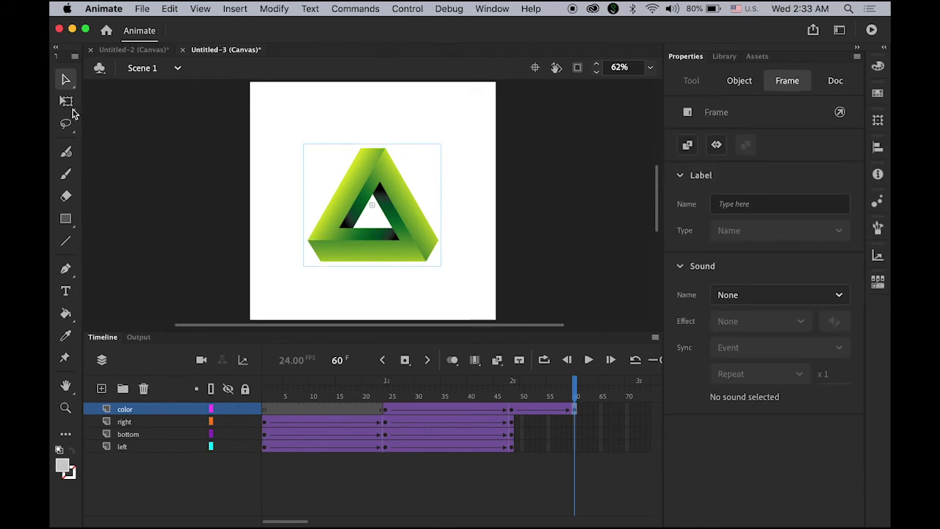
click(66, 103)
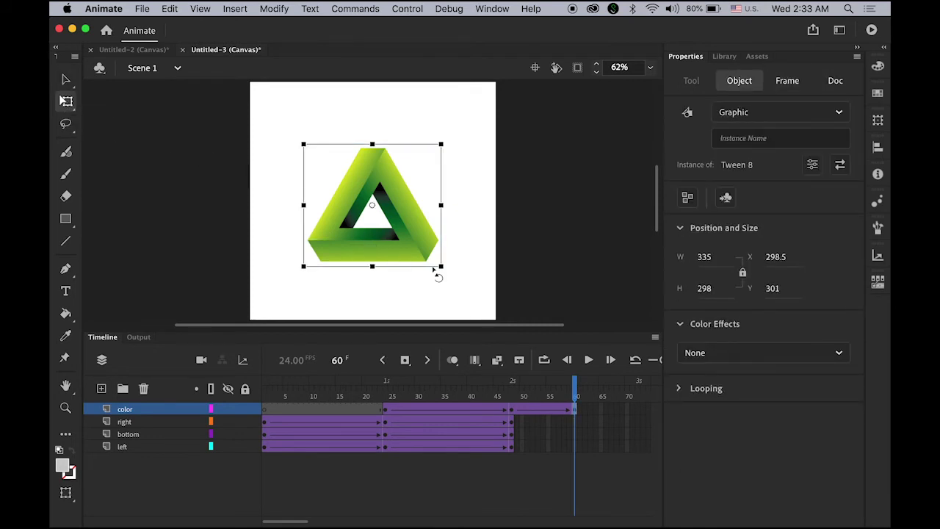
drag(440, 266, 395, 221)
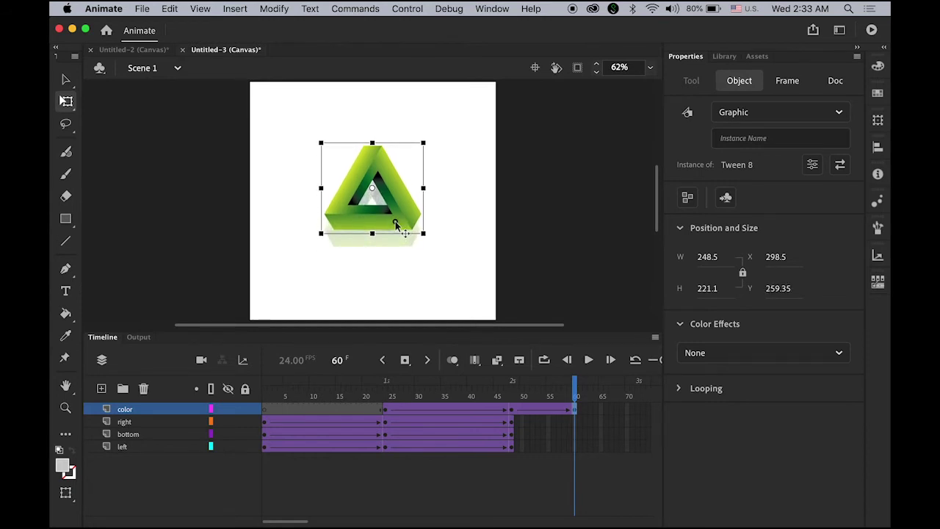
Deselect the triangle and play the animation from the first frame to check the shrink.
click(66, 78)
click(185, 177)
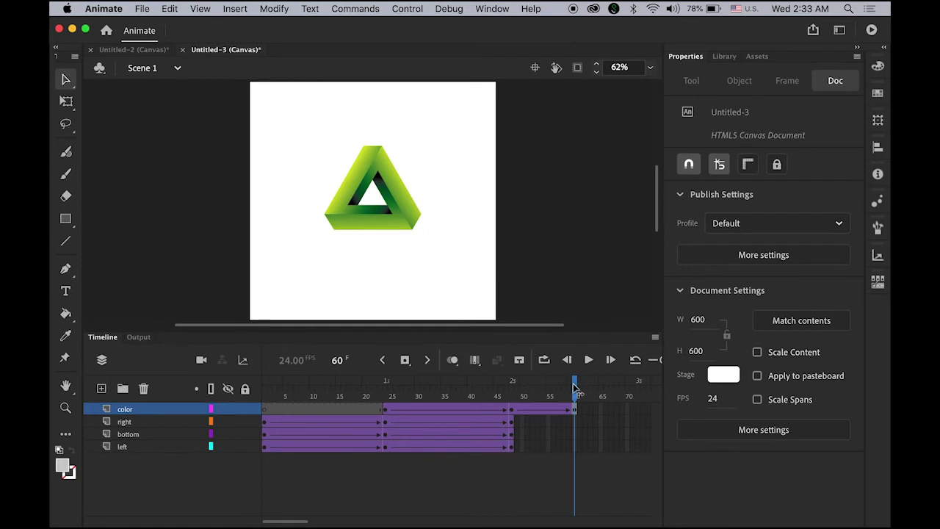
key(shift+comma)
key(Return)
Give the color layer's shrink tween a Classic Ease-In of -100 and replay it twice.
click(537, 408)
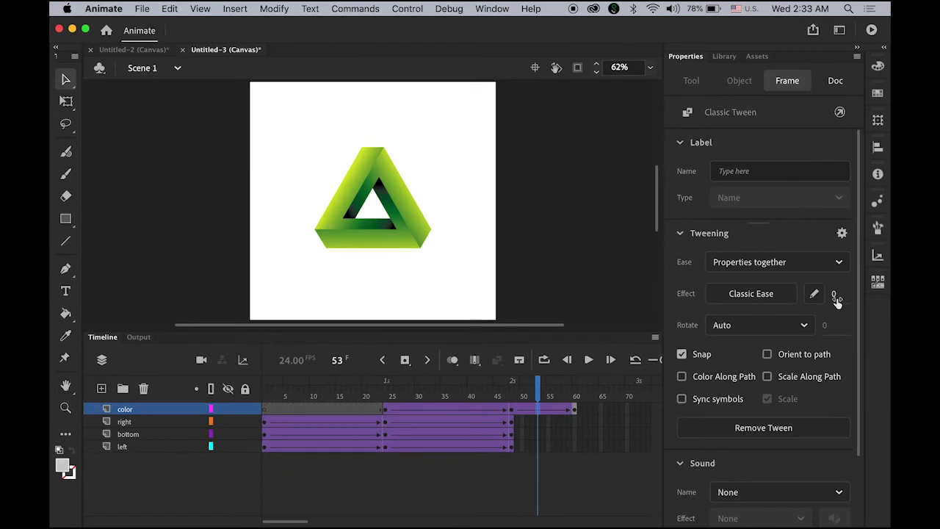
drag(833, 294, 588, 303)
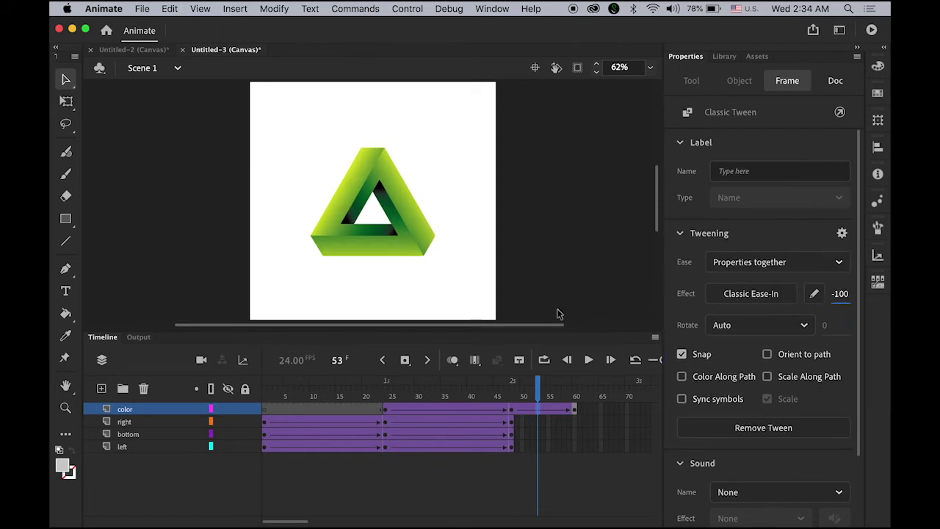
key(Return)
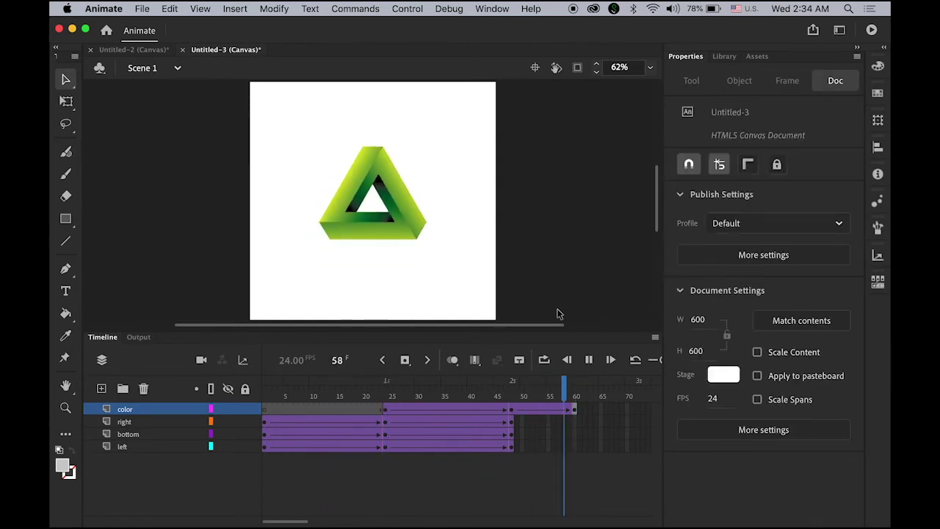
key(Return)
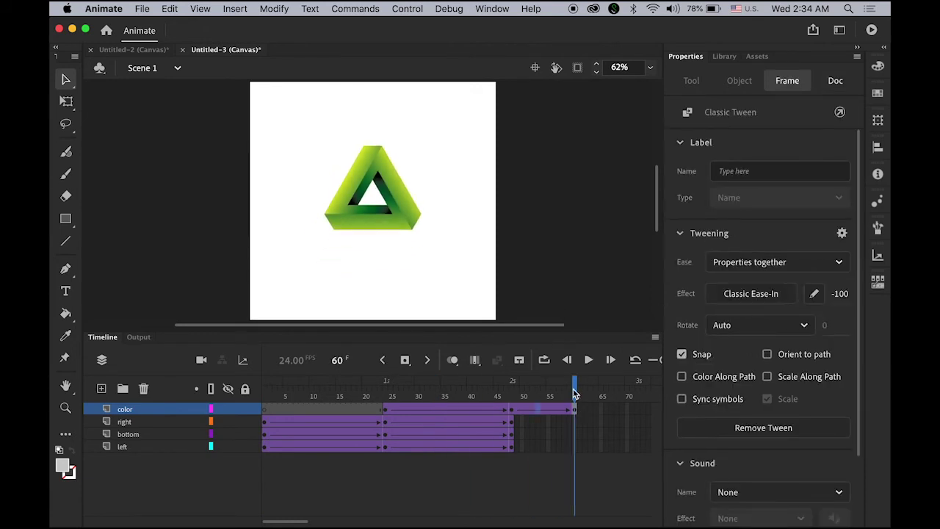
mouse_move(575, 394)
mouse_down()
mouse_move(538, 394)
mouse_move(580, 394)
mouse_up()
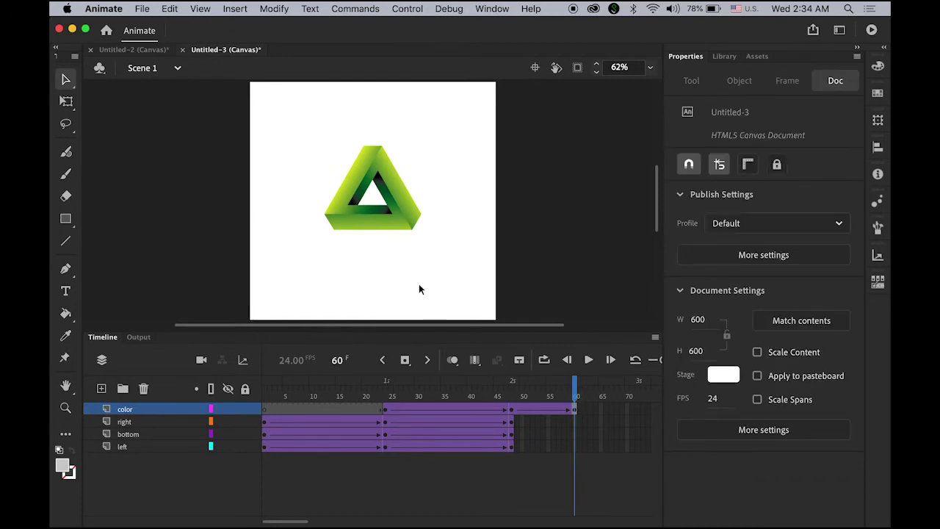
click(134, 49)
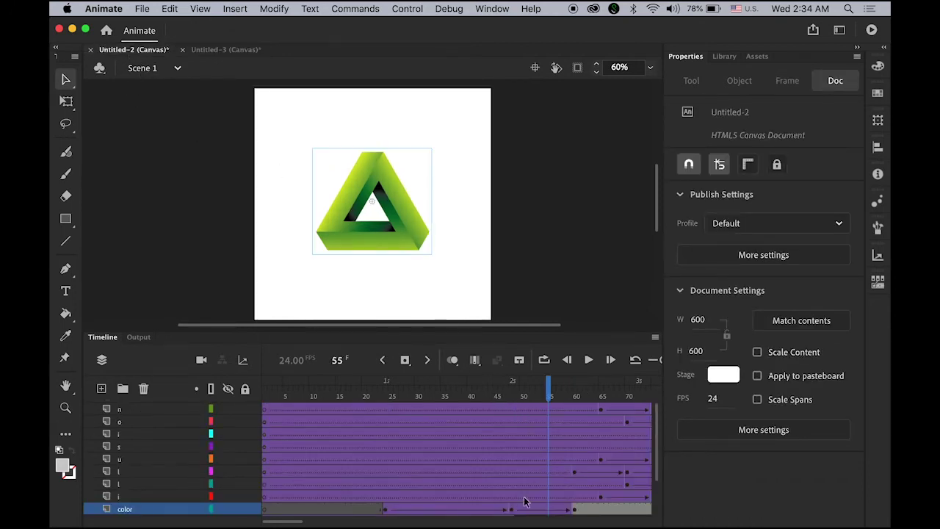
drag(296, 522, 325, 523)
click(455, 398)
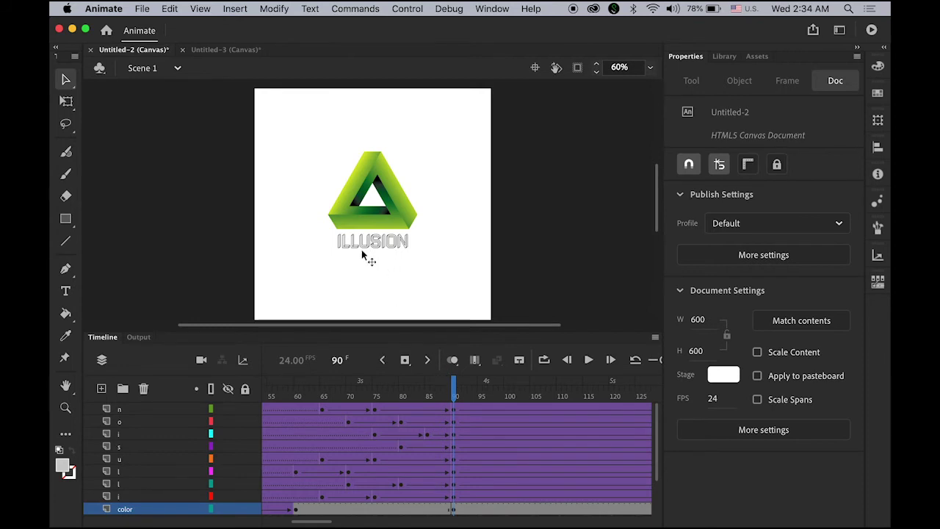
drag(345, 237, 436, 266)
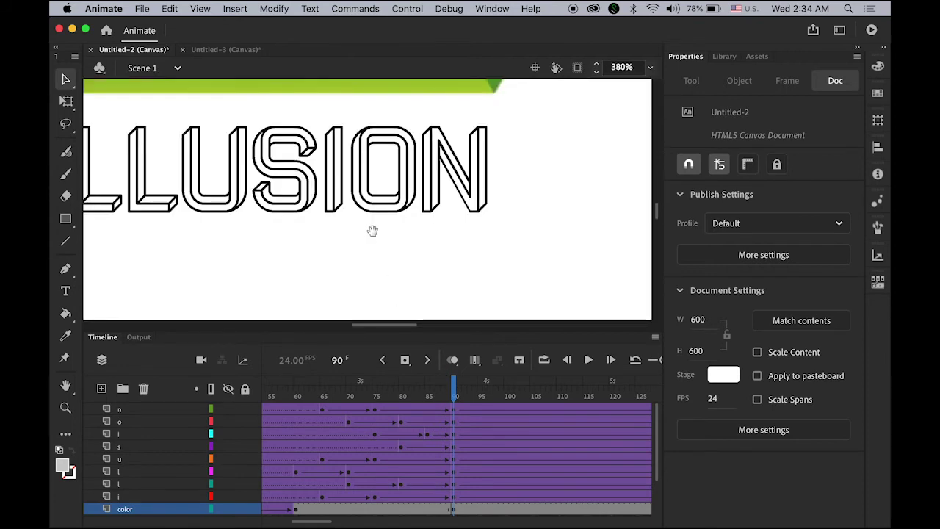
drag(275, 196, 301, 227)
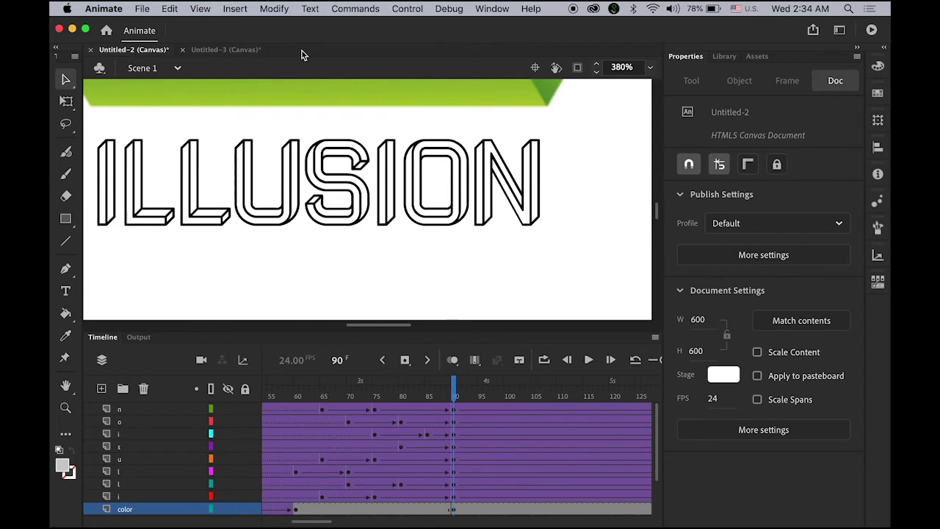
click(216, 51)
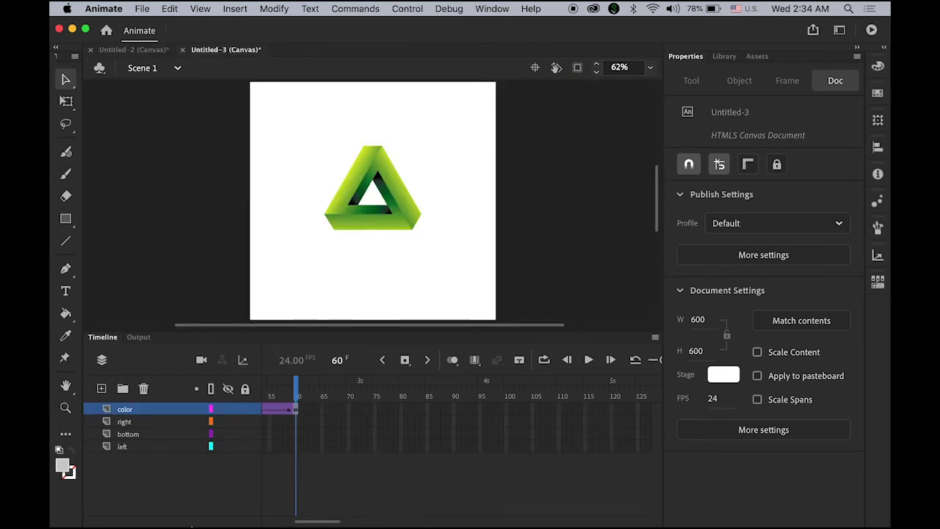
In Chrome, go from the dafont search results back to the dafont.com home page.
click(140, 493)
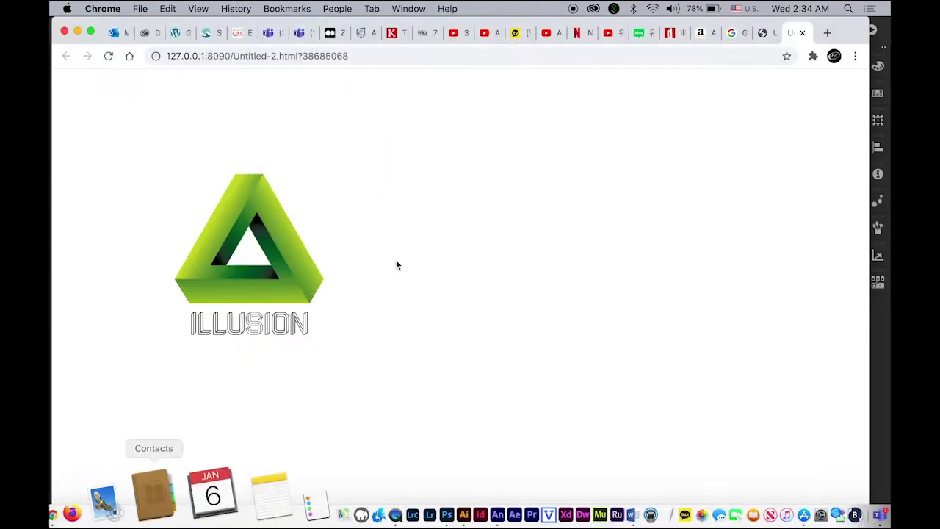
click(669, 32)
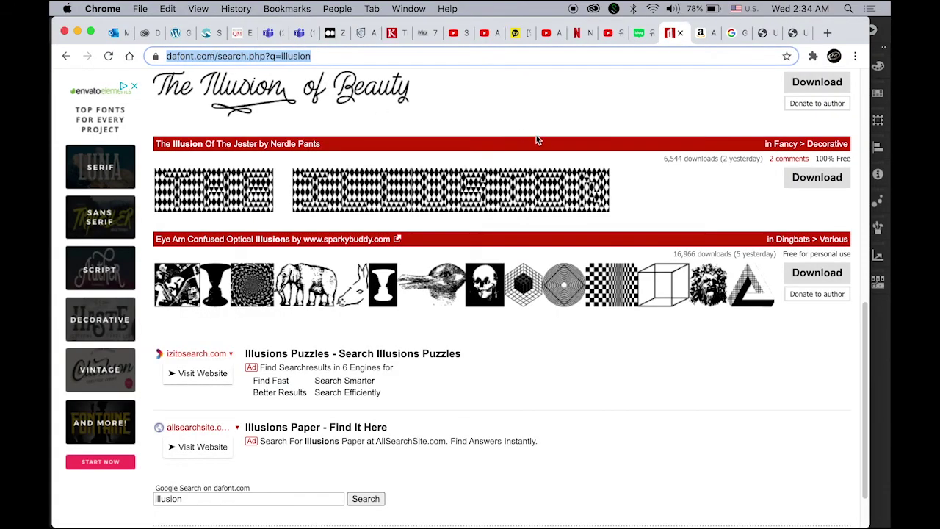
scroll(549, 136, up, 10)
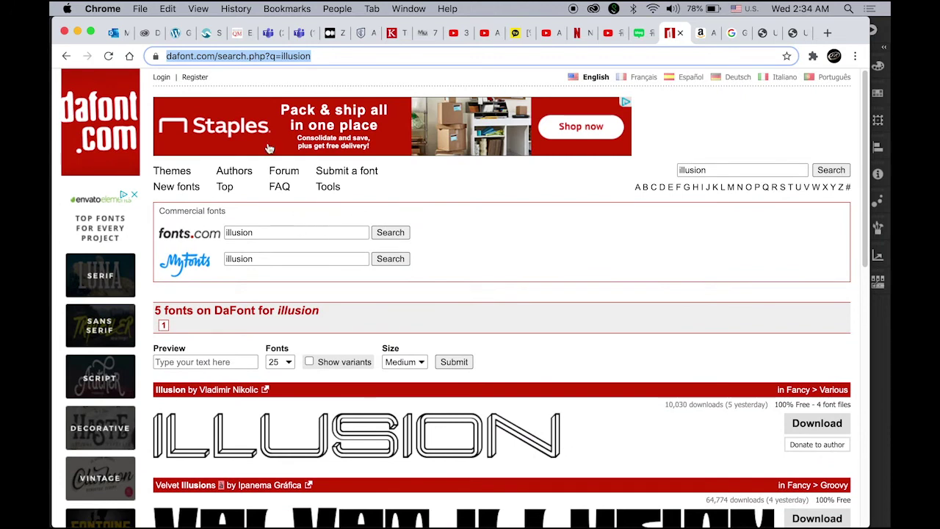
click(227, 55)
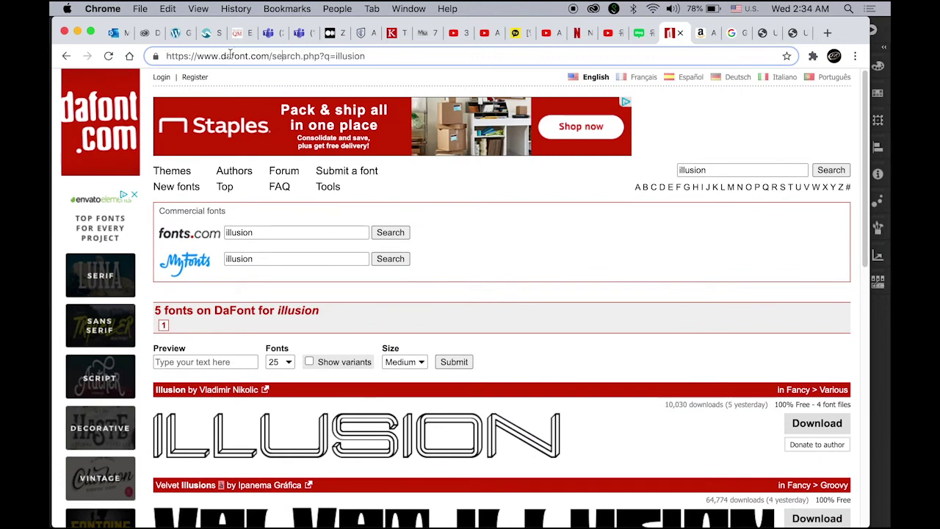
drag(272, 57, 393, 64)
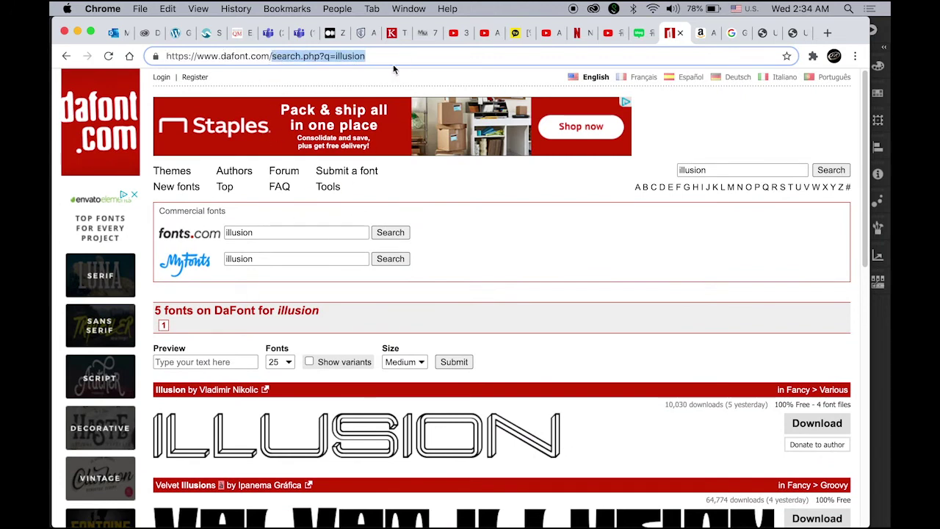
key(BackSpace)
key(Return)
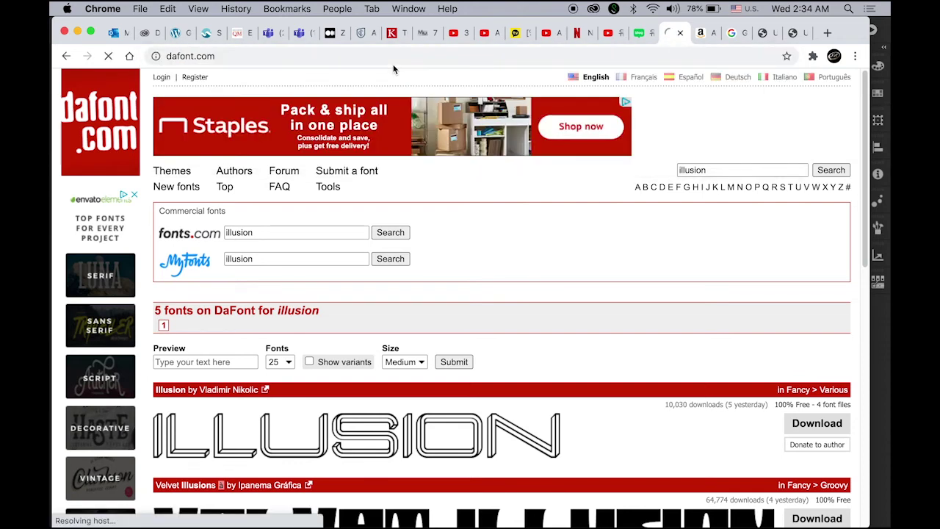
Search dafont for 'illusion', download the Illusion font and open the zip archive.
click(711, 171)
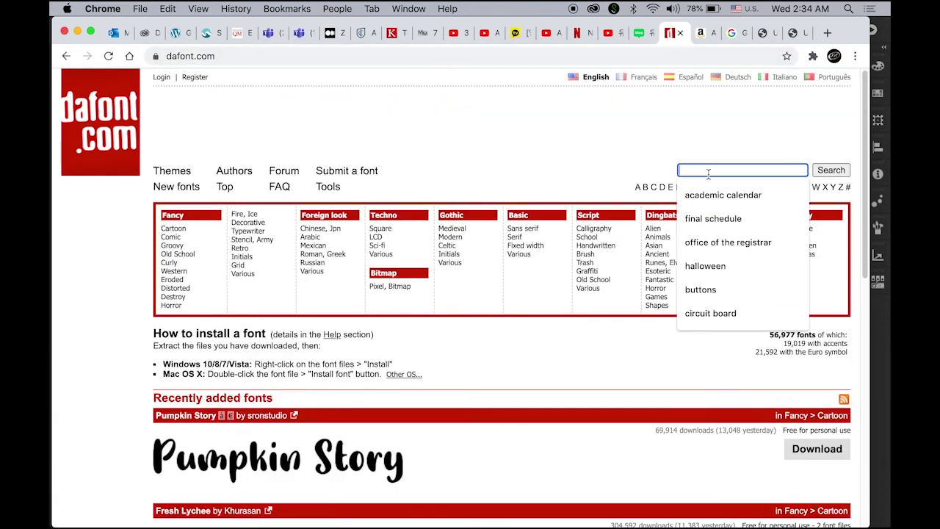
text(illusion)
click(831, 169)
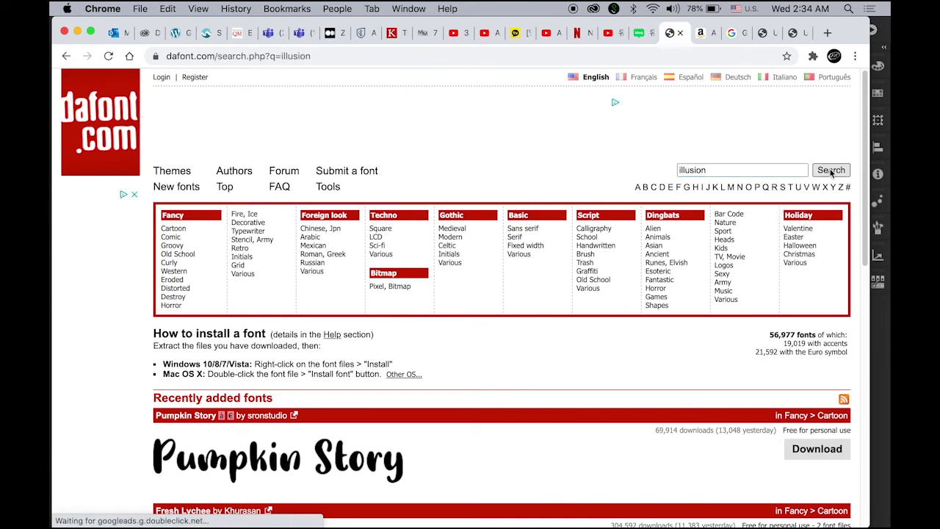
scroll(627, 220, down, 3)
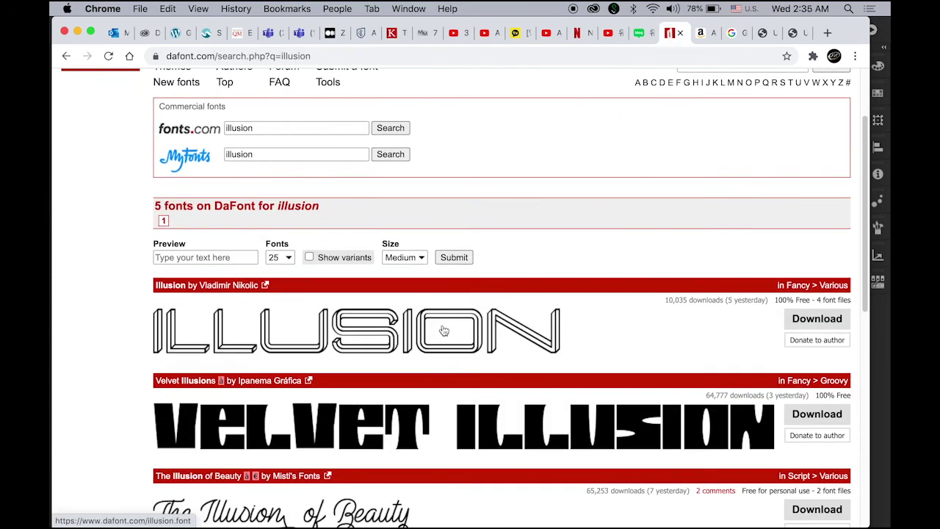
click(813, 320)
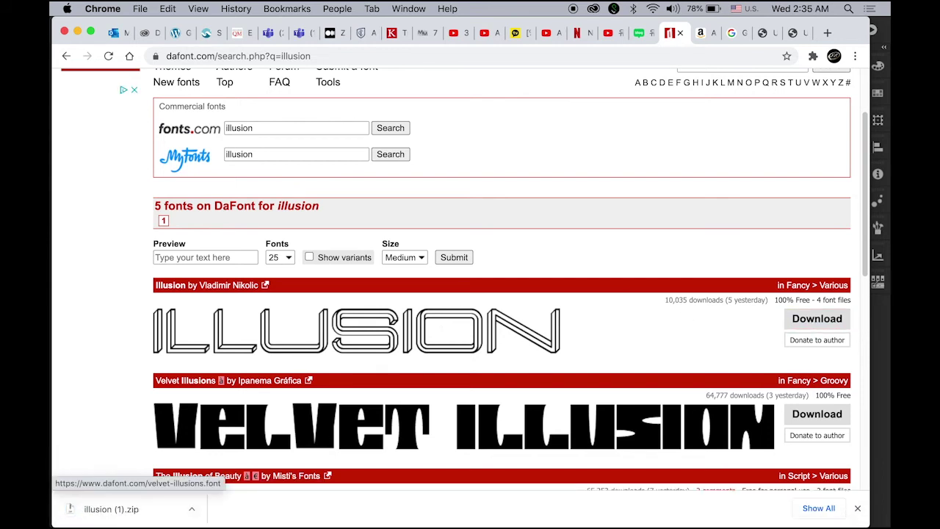
mouse_move(275, 523)
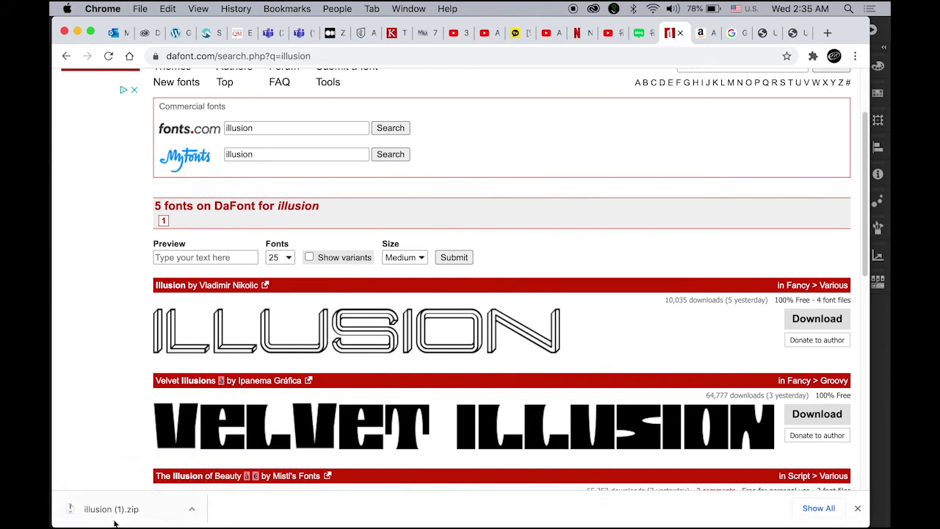
click(116, 514)
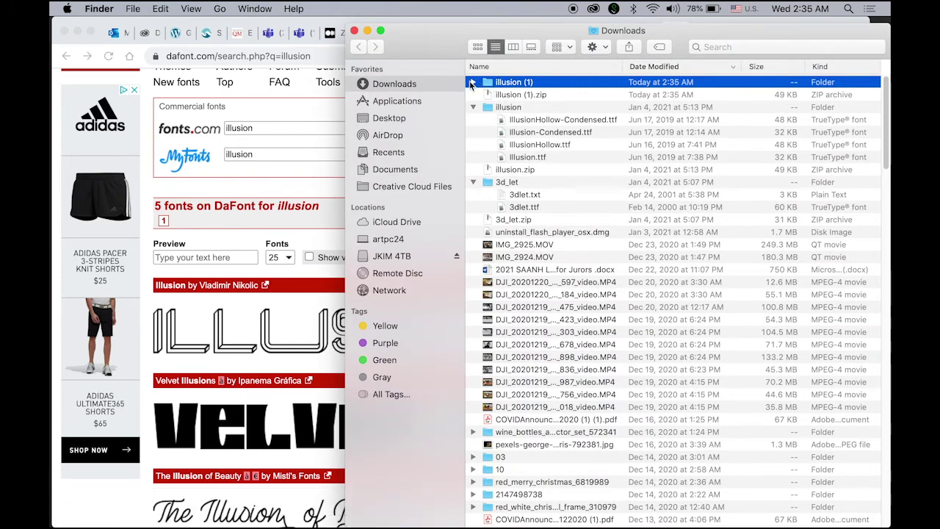
Expand the illusion (1) folder in Downloads to reveal its .ttf font files.
click(473, 82)
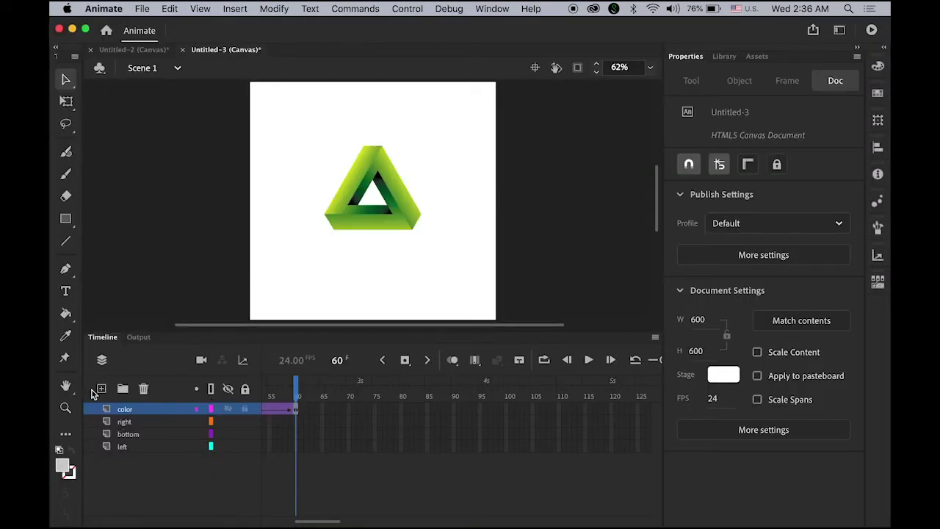
On a new layer, type ILLUSION below the triangle in Illusion Hollow Condensed 50 pt.
click(102, 389)
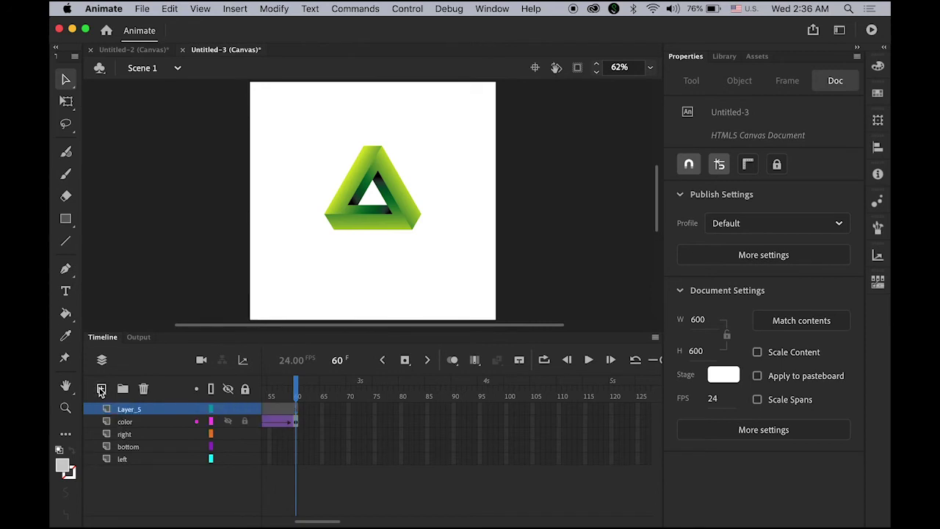
click(296, 417)
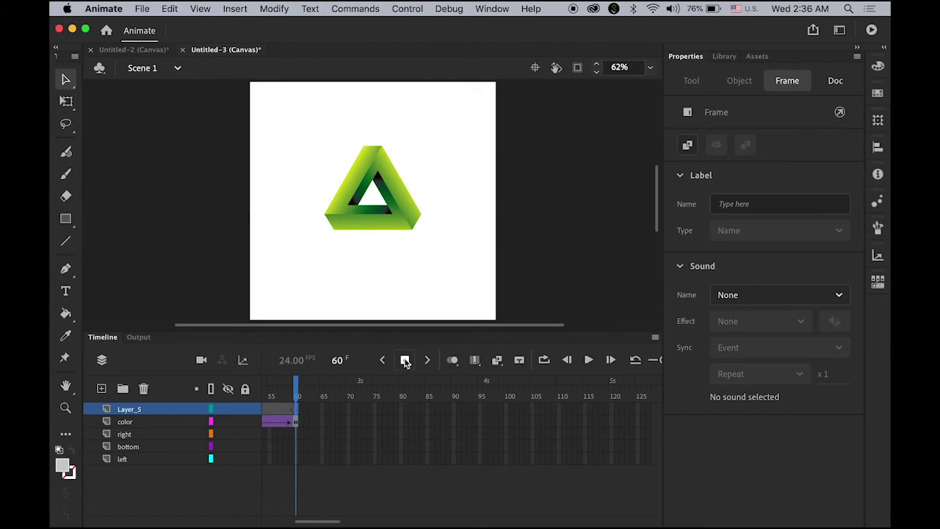
click(64, 294)
click(334, 249)
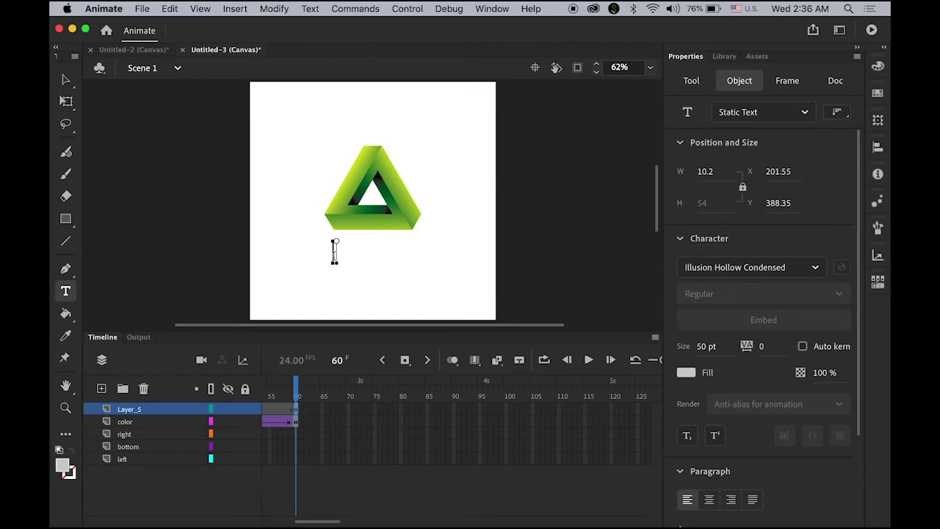
text(ILLUSION)
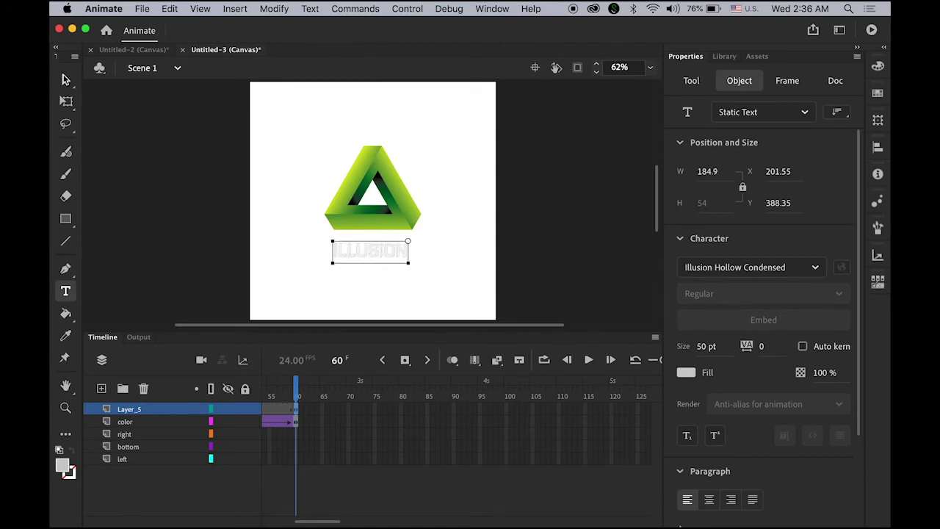
key(Escape)
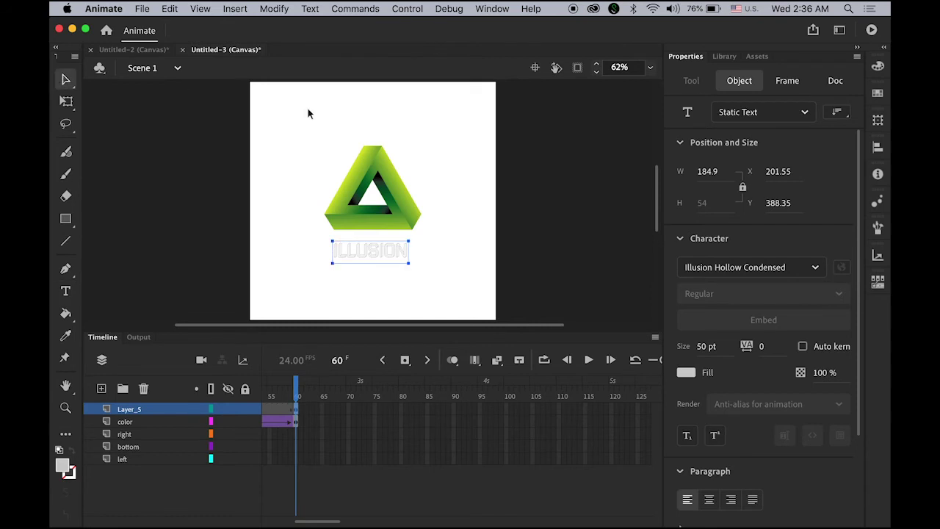
Set the ILLUSION text fill colour to black.
click(687, 373)
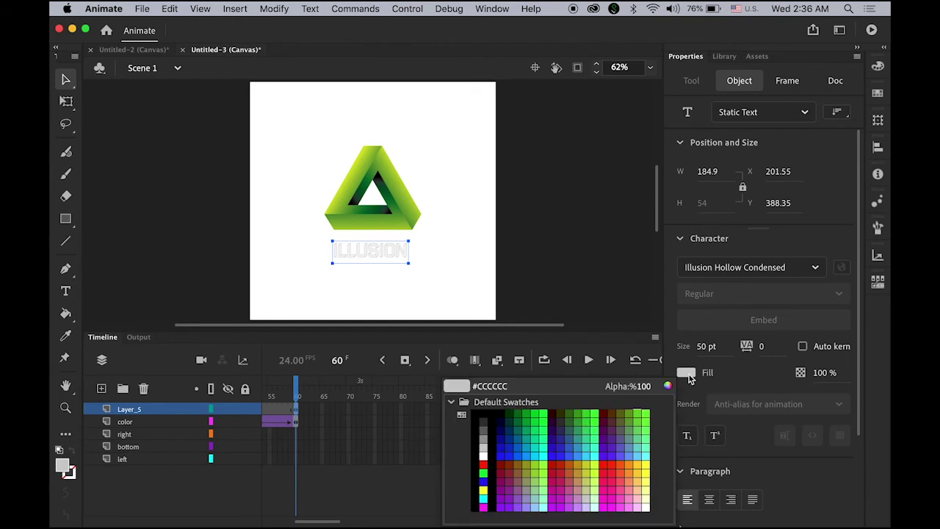
click(483, 419)
click(380, 262)
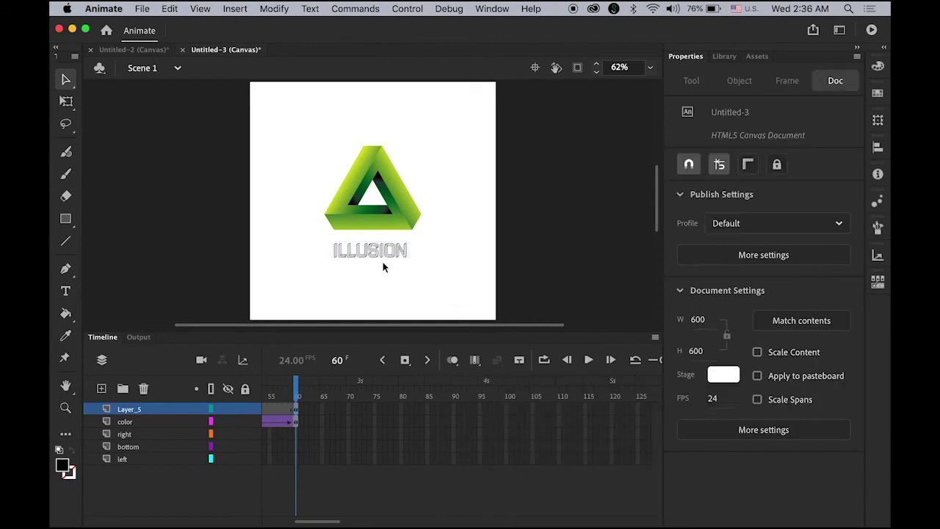
Nudge the ILLUSION text with arrow keys so it sits just beneath the triangle.
click(380, 254)
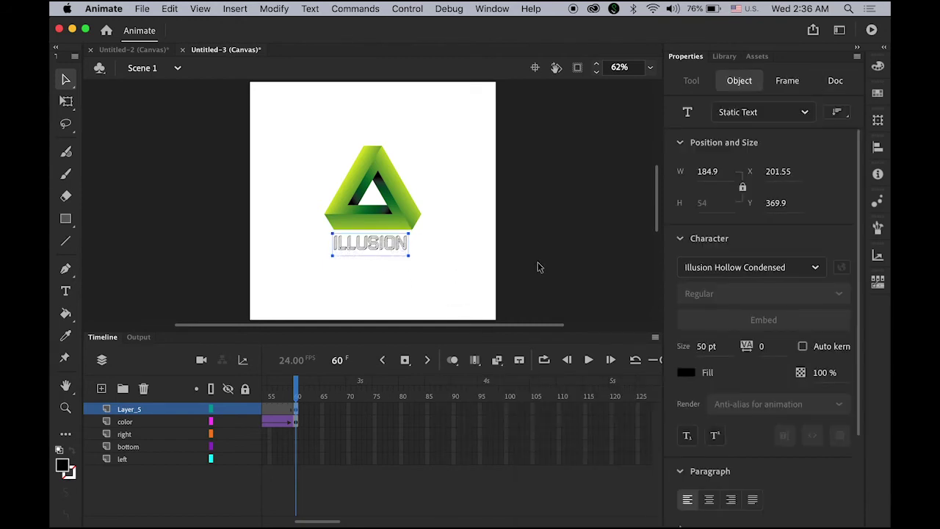
key(Right)
key(Right)
key(Right)
key(Right)
key(Left)
key(Left)
key(Up)
key(Right)
key(Up)
key(Up)
key(Up)
key(Up)
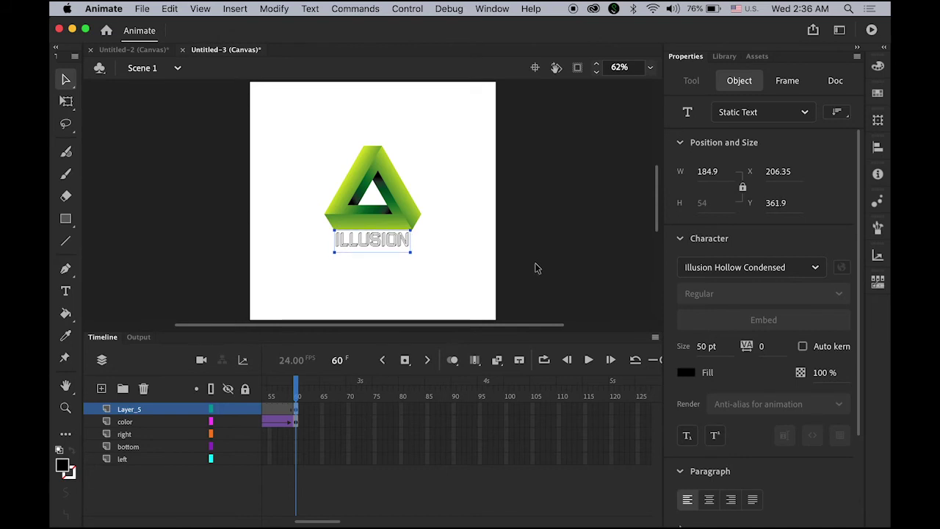
click(536, 268)
key(Down)
key(Down)
key(Down)
key(Down)
key(Down)
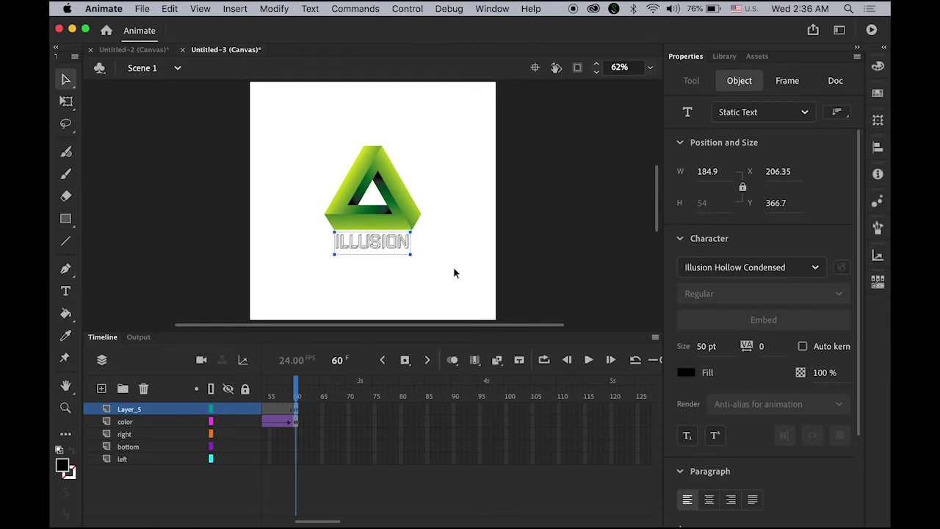
click(453, 273)
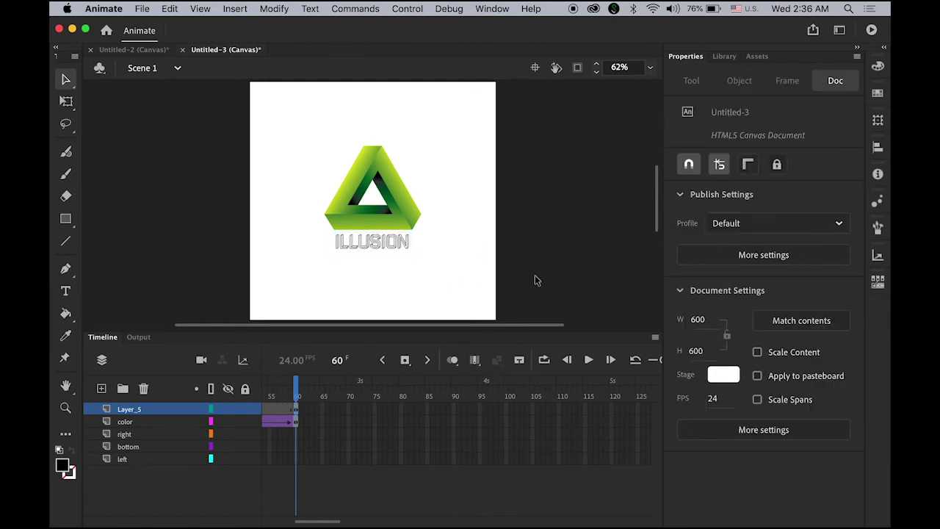
click(136, 49)
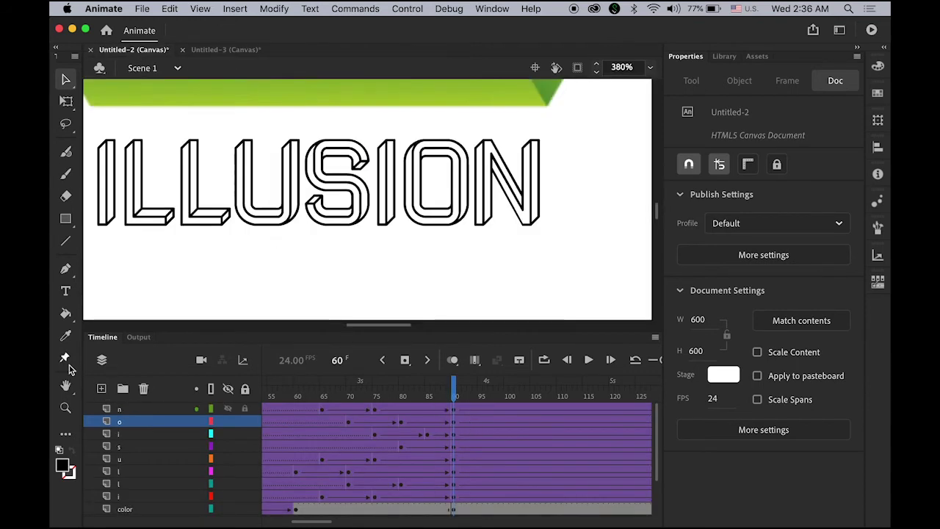
double_click(65, 386)
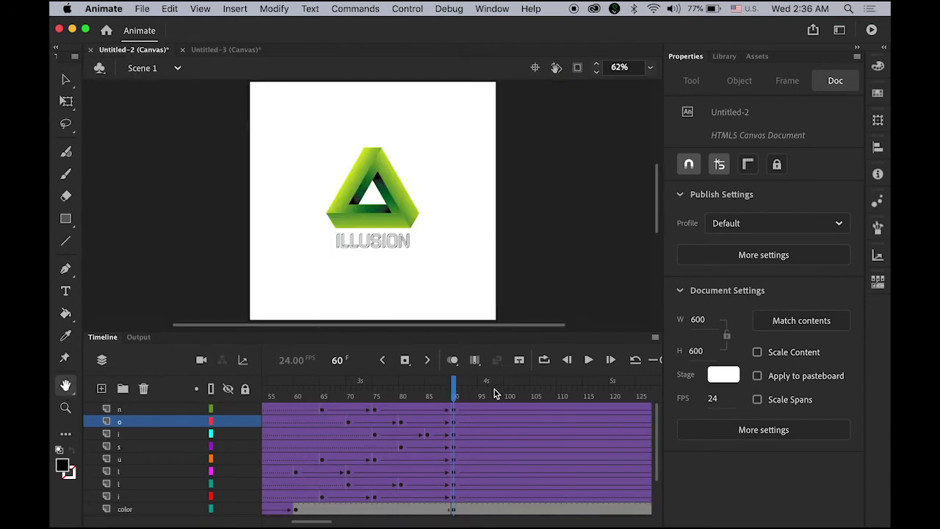
drag(453, 395, 424, 407)
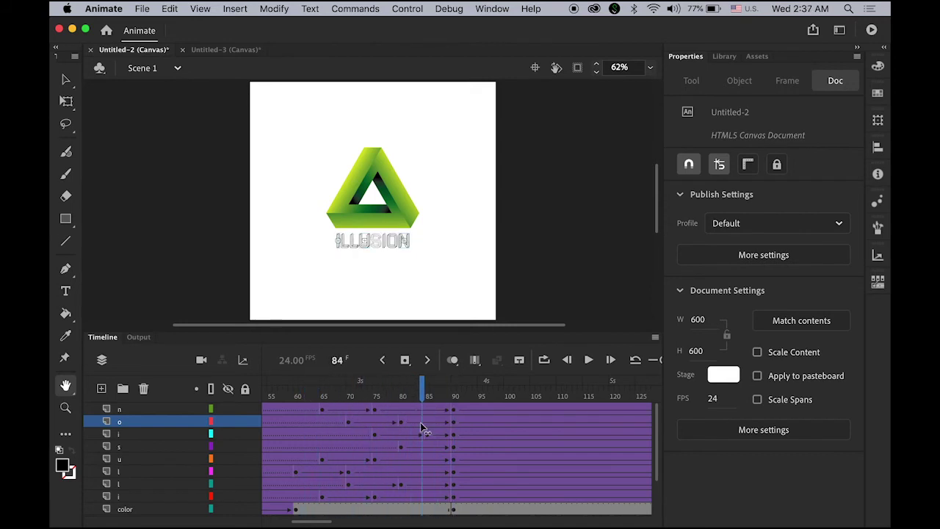
click(220, 51)
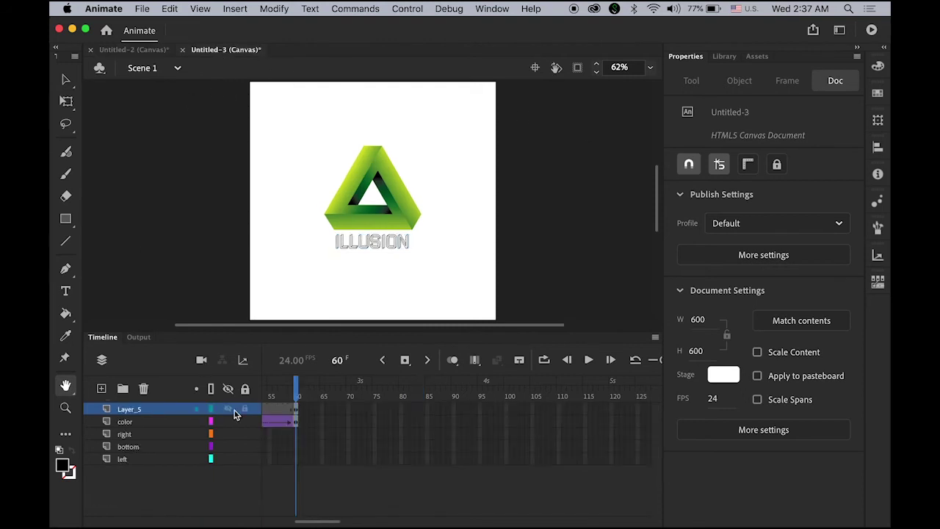
Break the ILLUSION text apart into separate letters with Modify > Break Apart.
click(66, 81)
click(365, 242)
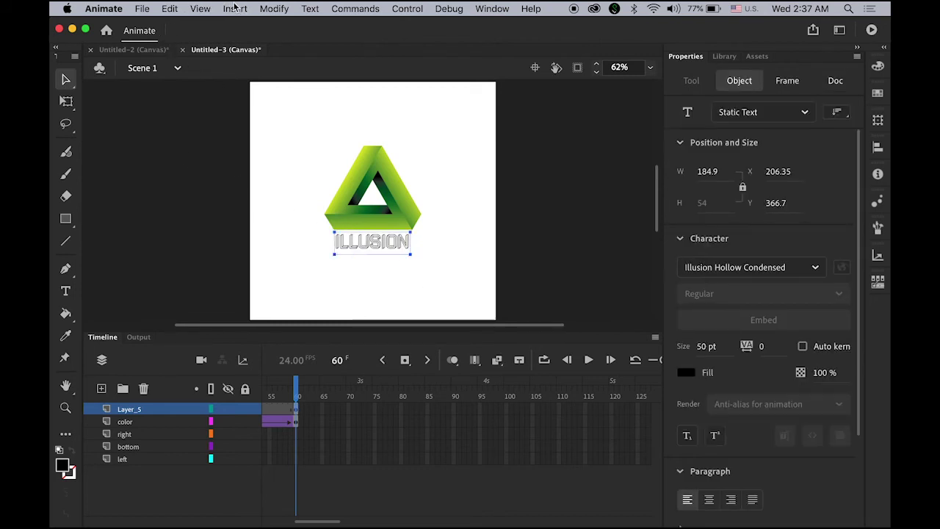
click(270, 8)
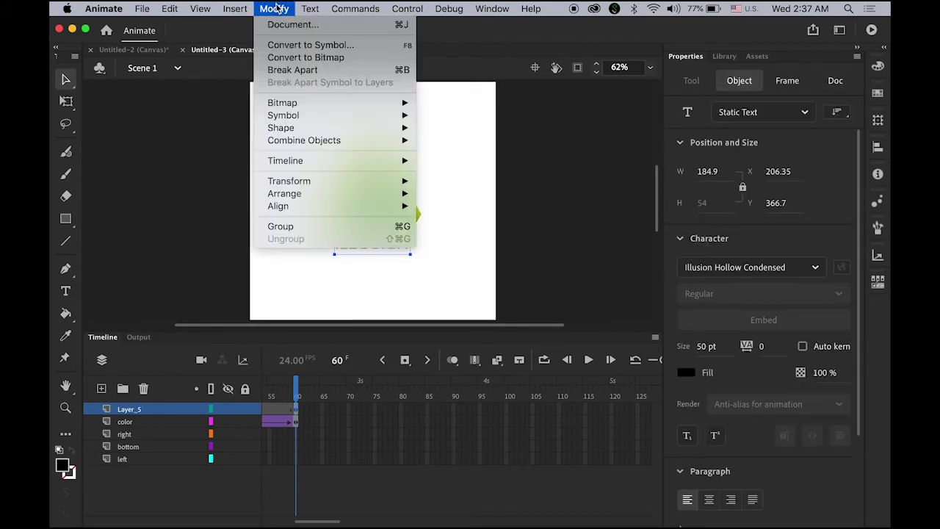
click(313, 72)
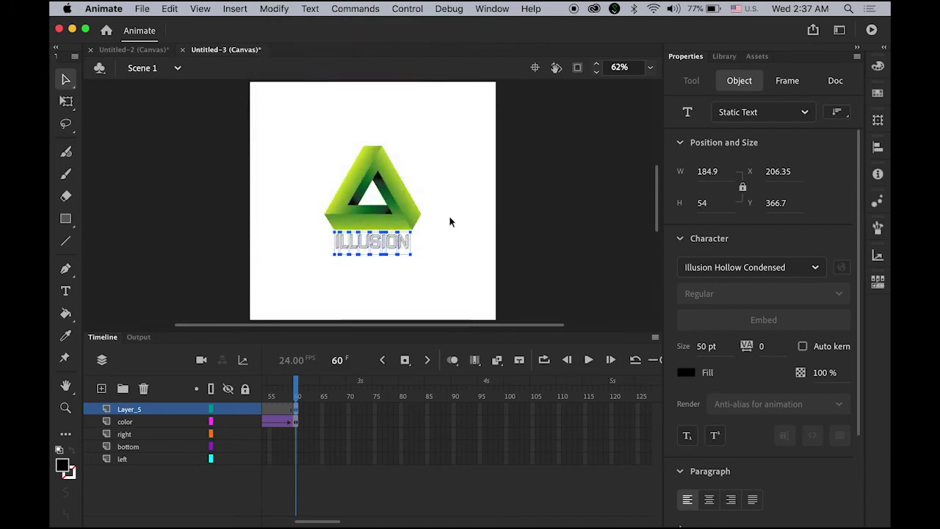
Distribute the letters to their own layers via Modify > Timeline > Distribute to Layers.
click(273, 8)
mouse_move(311, 162)
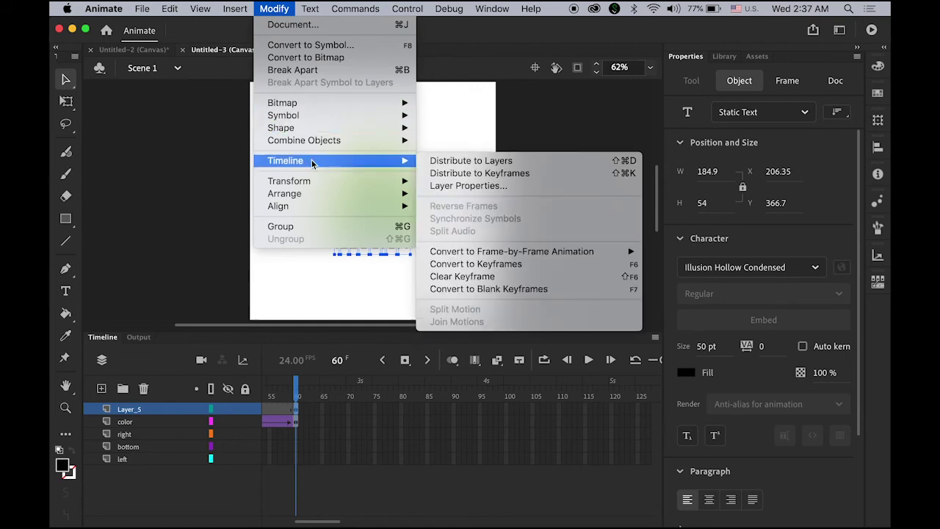
click(455, 167)
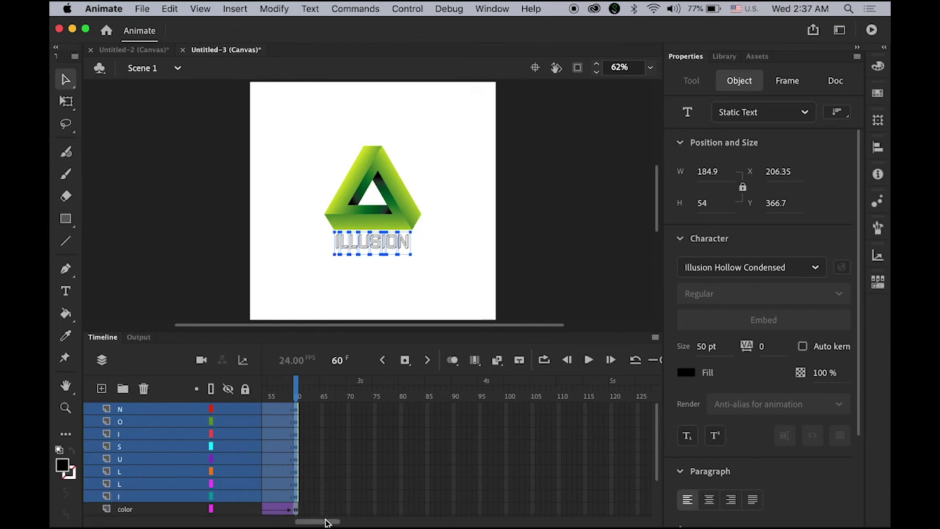
Scroll the timeline left and break the letters apart again into plain shapes with Cmd+B.
drag(325, 522, 312, 523)
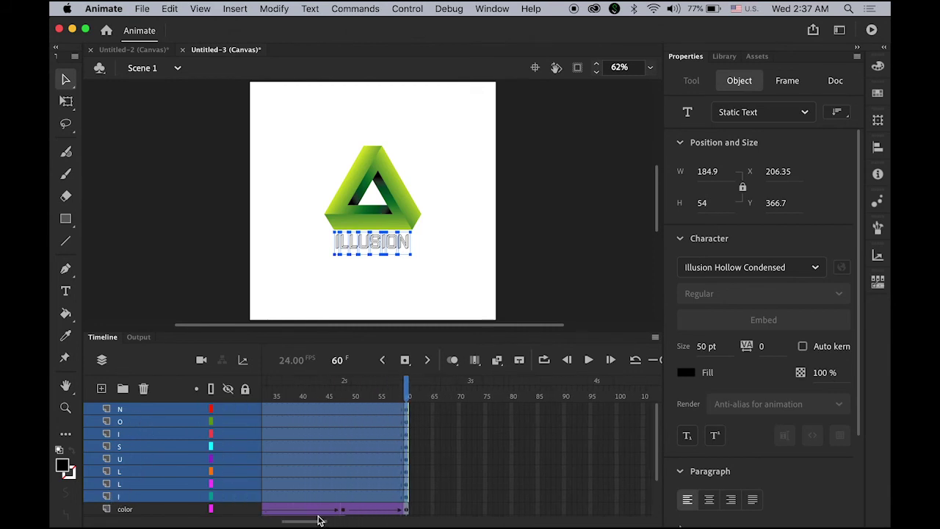
key(super+b)
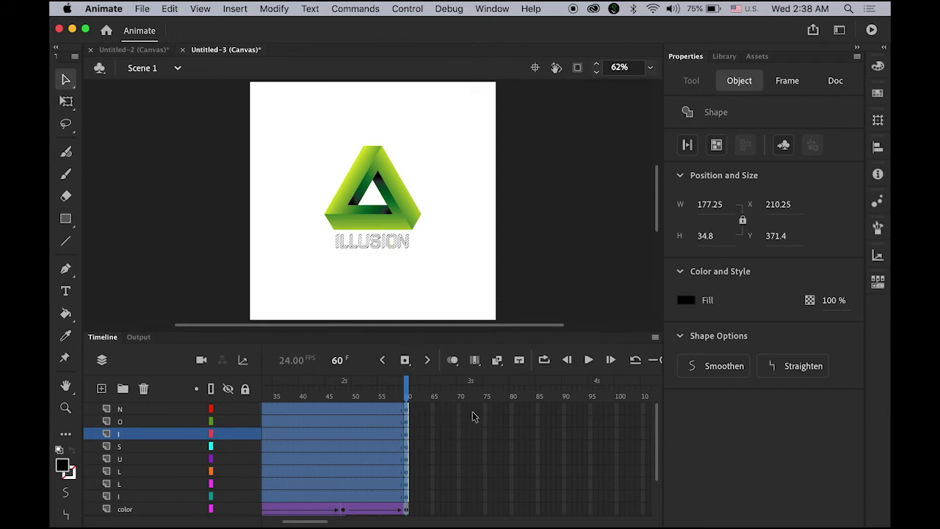
Extend all eight letter layers to frame 70 with F5, then select their frames.
click(458, 496)
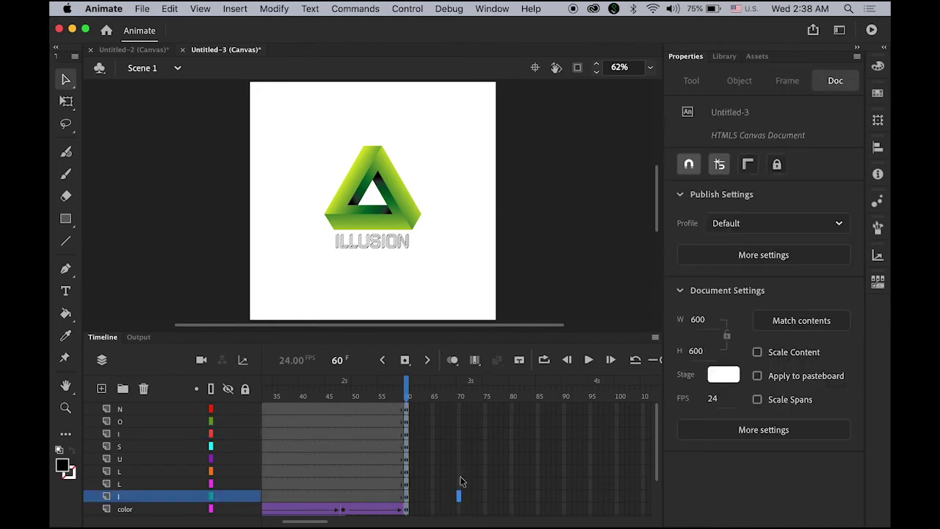
shift+click(458, 411)
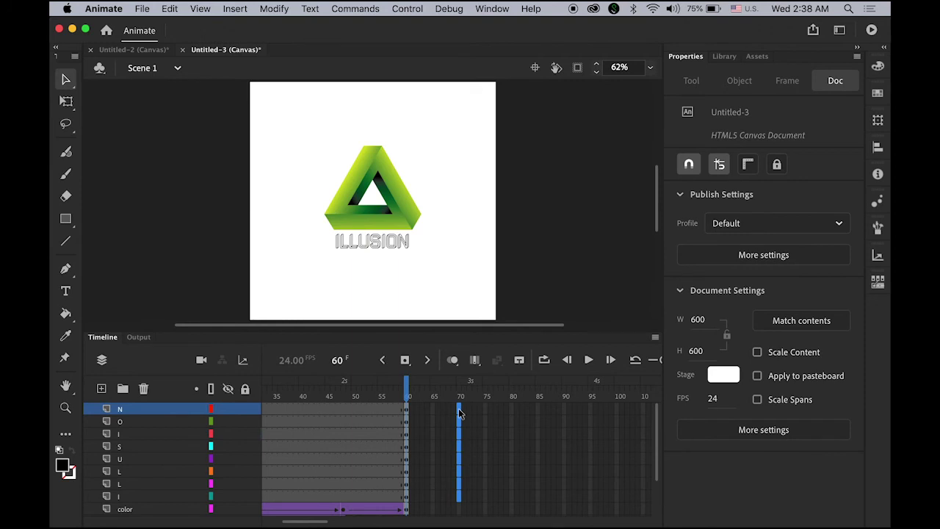
key(F5)
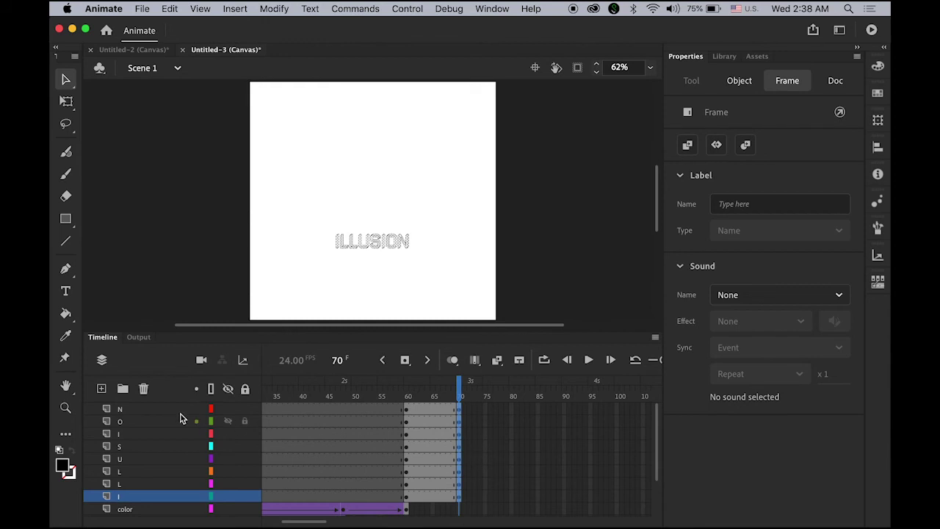
shift+click(123, 409)
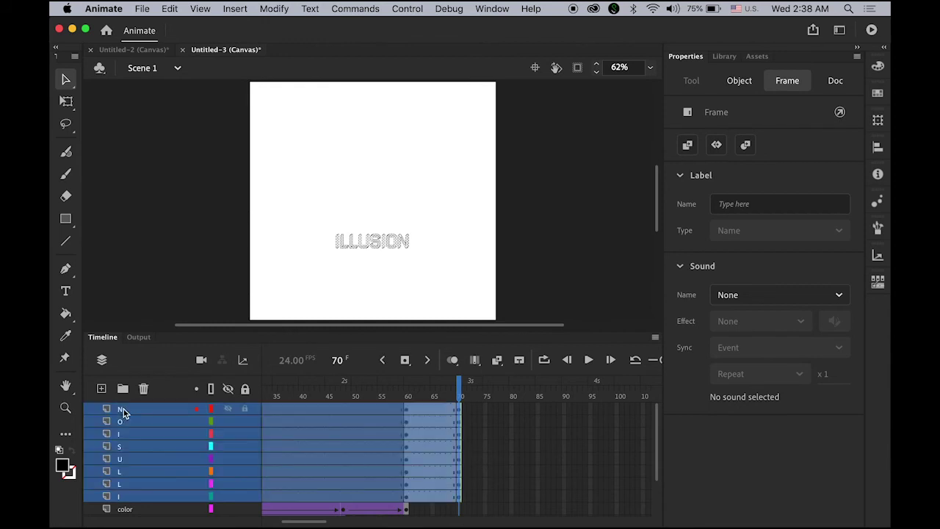
Add classic tweens from frame 60 to 70 on all letter layers and preview them.
right_click(431, 415)
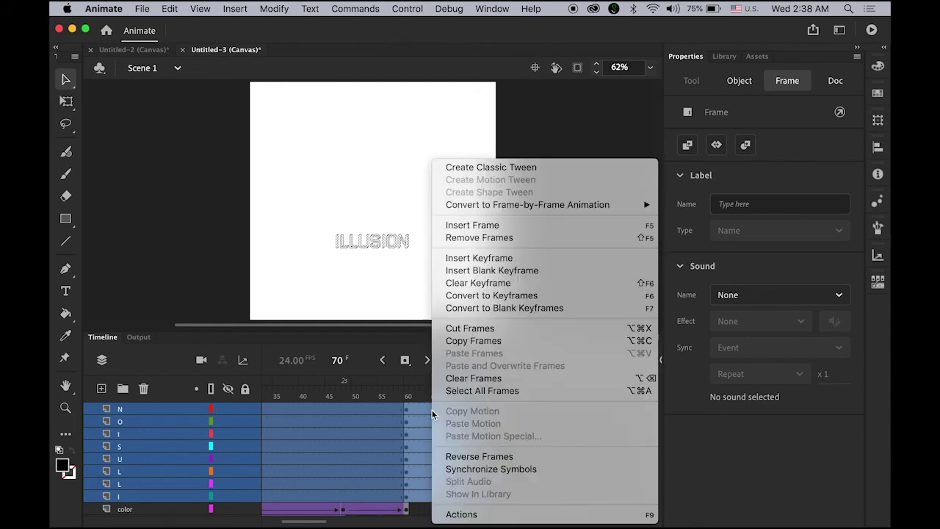
click(490, 167)
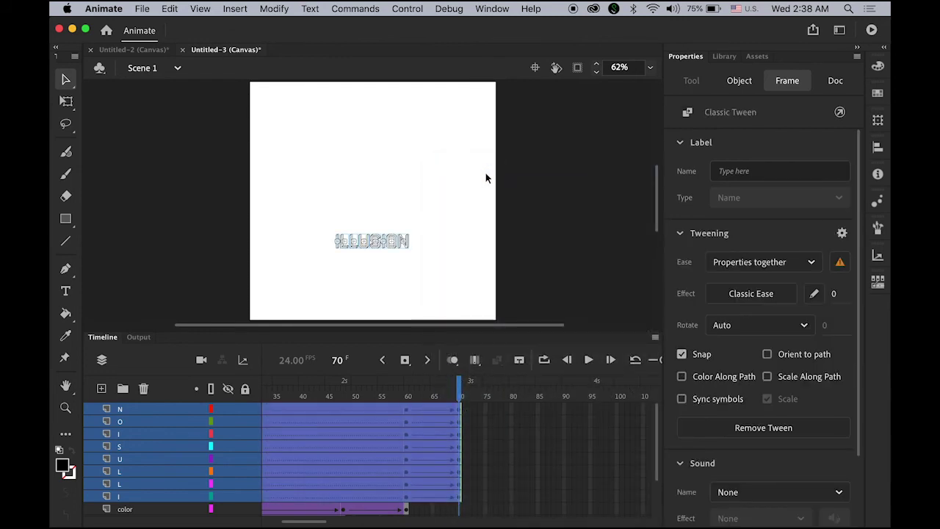
key(Return)
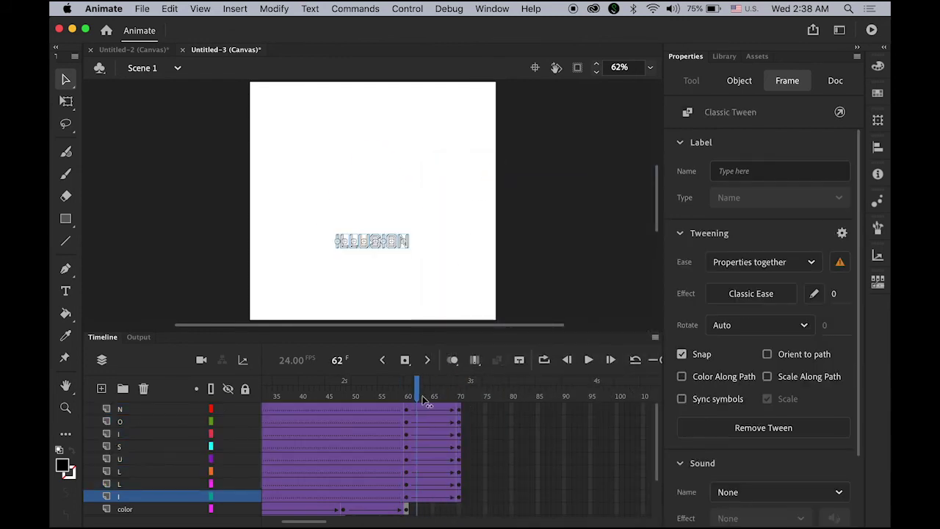
Go back to frame 60 and select the starting frames of all eight letter tweens.
drag(461, 402, 406, 400)
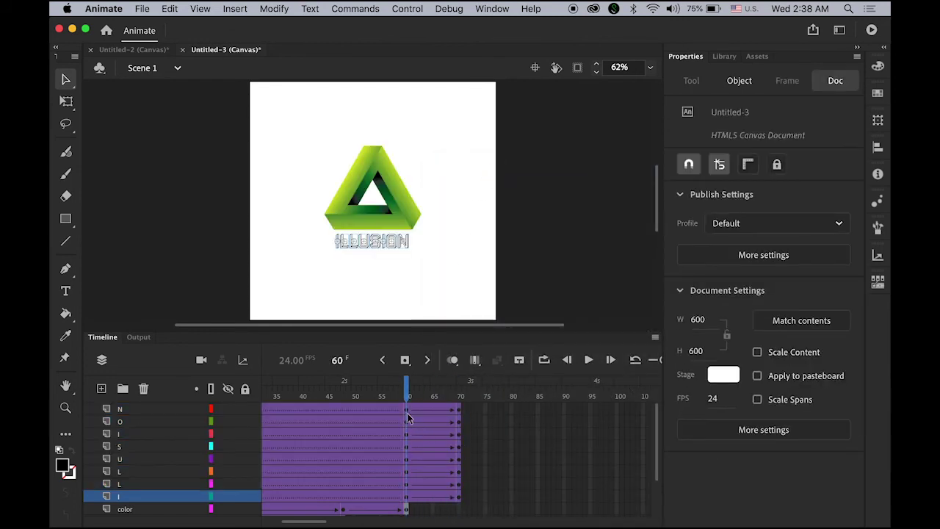
click(408, 411)
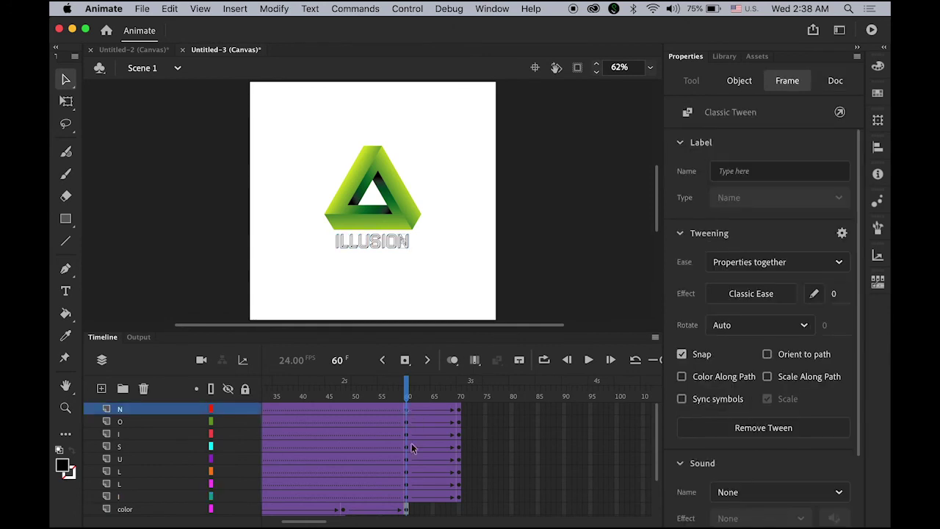
click(408, 498)
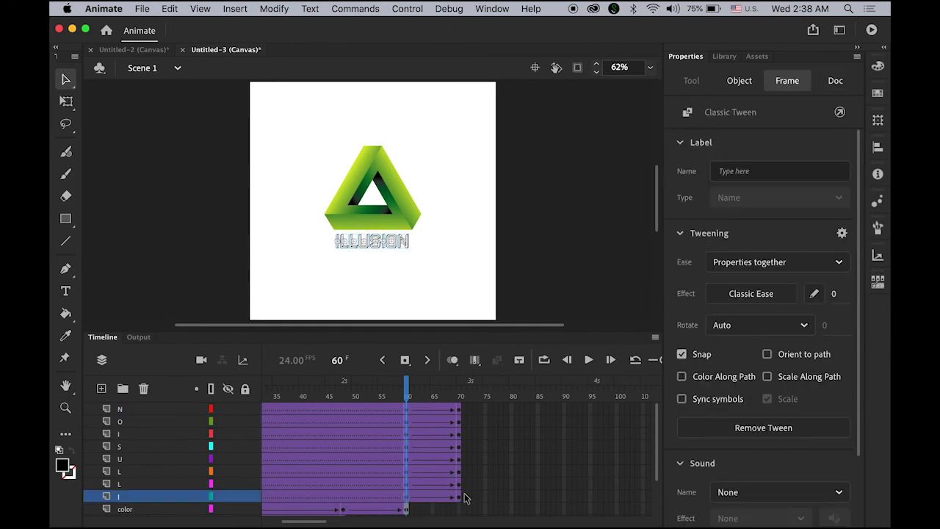
shift+click(455, 482)
Set the letters' Alpha color effect to 0% at frame 60, then check them at the tween's end.
click(360, 246)
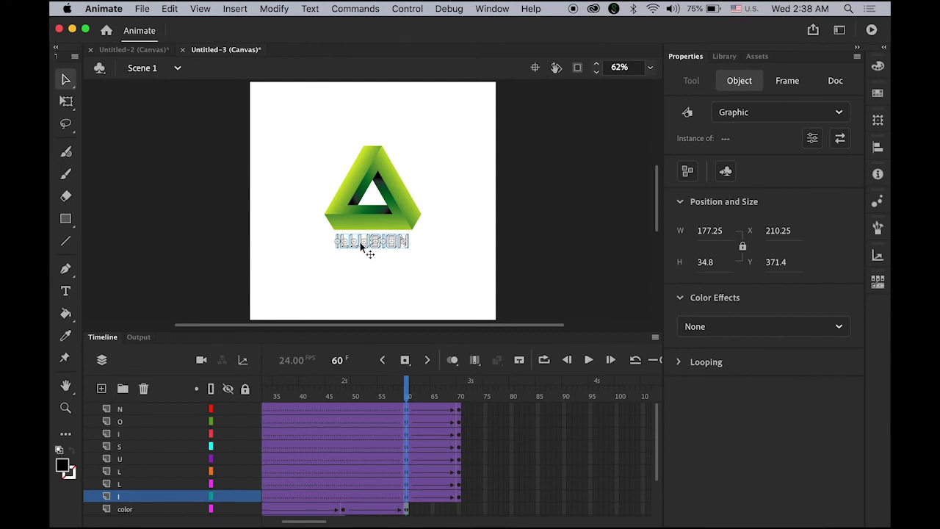
click(840, 330)
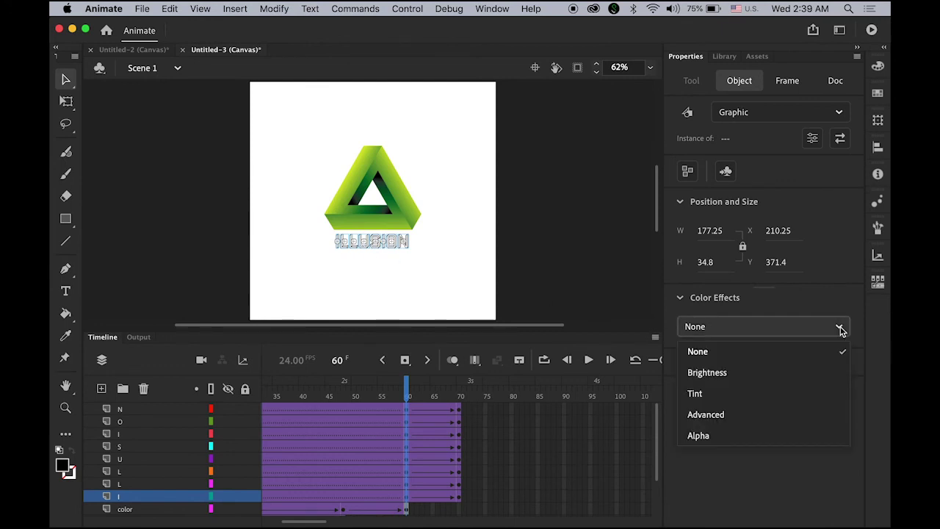
click(742, 439)
mouse_move(408, 391)
mouse_down()
mouse_move(471, 403)
mouse_move(406, 402)
mouse_up()
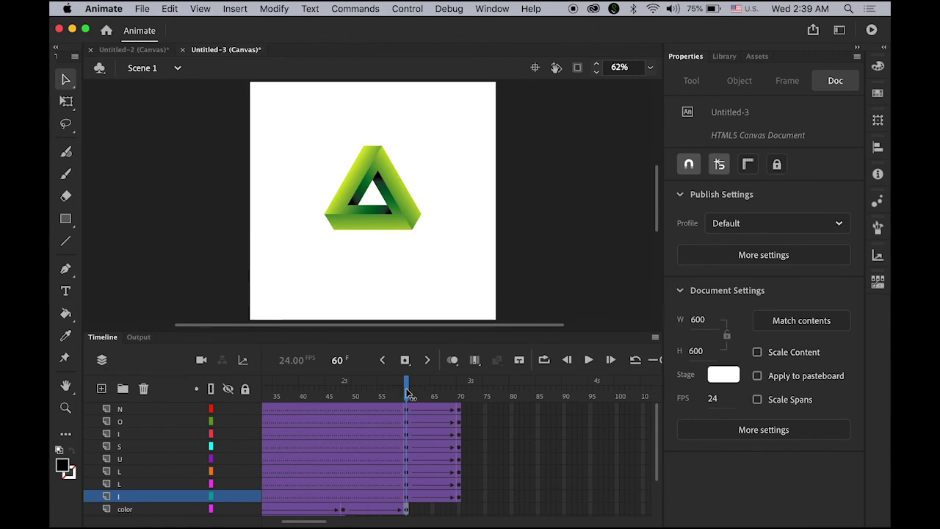
Shift the bottom I, first L and S fade-in tweens to later start frames.
mouse_move(407, 394)
mouse_down()
mouse_move(457, 395)
mouse_move(408, 400)
mouse_up()
drag(409, 500, 491, 500)
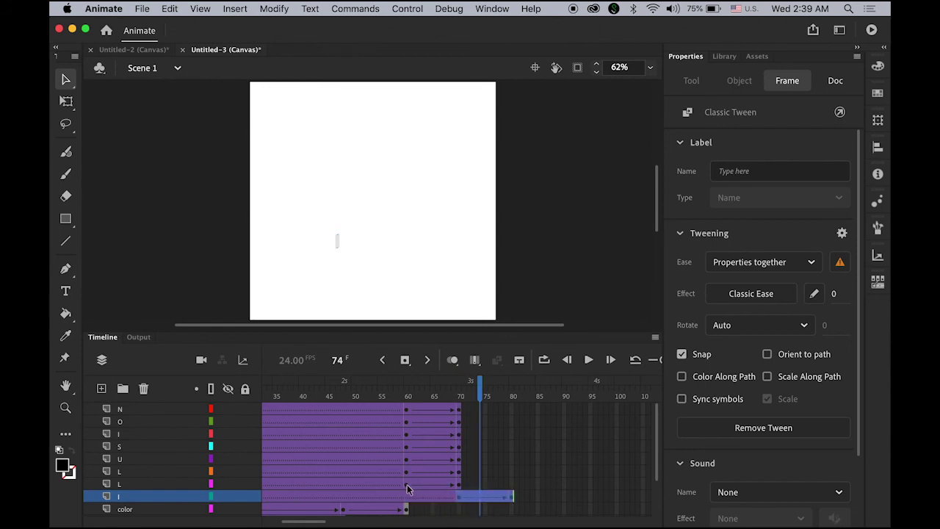
drag(407, 485, 506, 490)
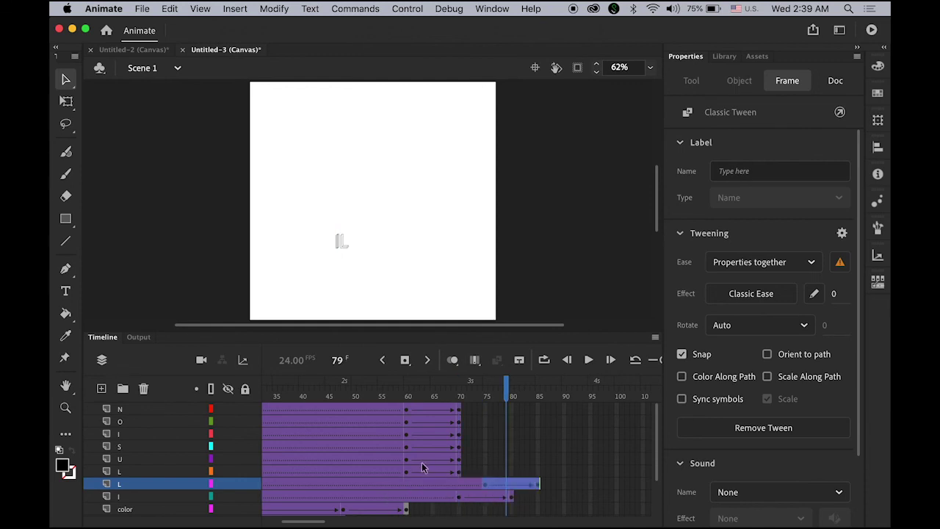
click(405, 469)
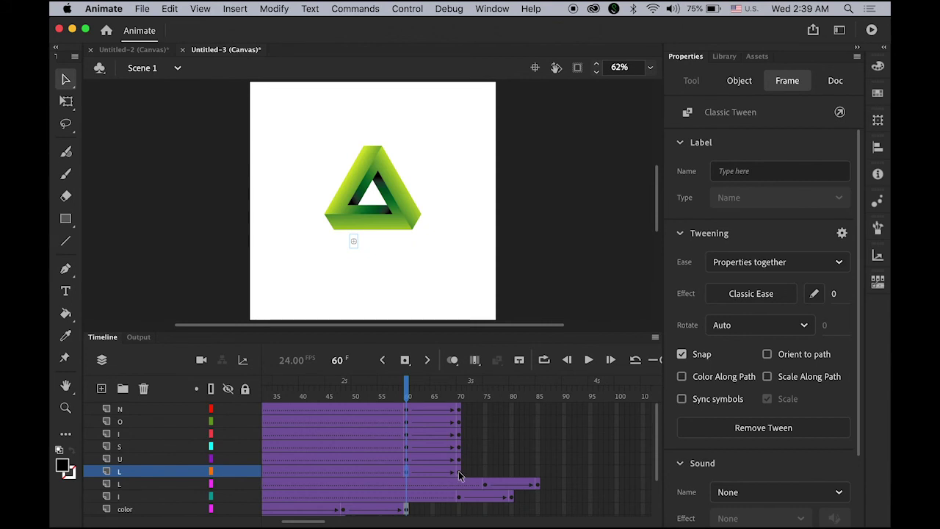
key(shift+period)
click(409, 447)
shift+click(459, 448)
drag(426, 446, 449, 449)
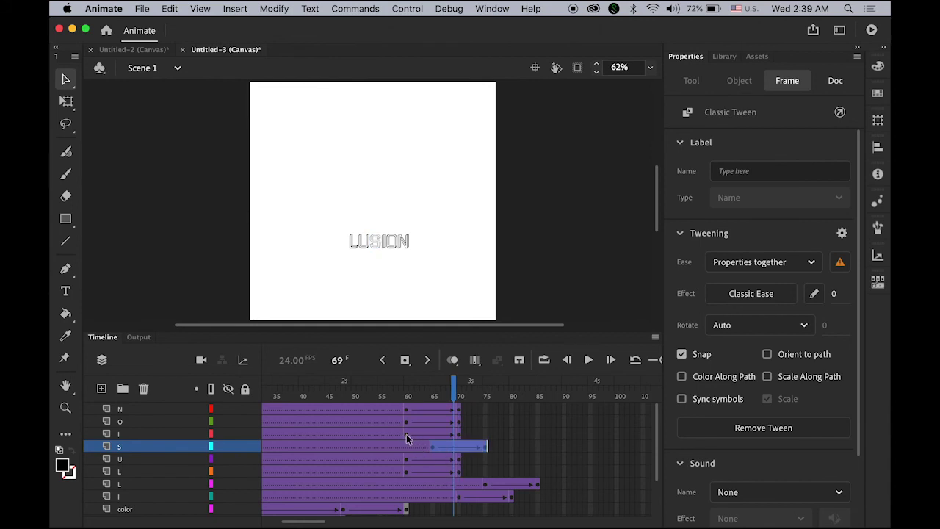
Move the upper I's fade-in to about frames 70–80 and push the second L's fade-in later.
click(406, 433)
shift+click(459, 434)
drag(422, 434, 482, 439)
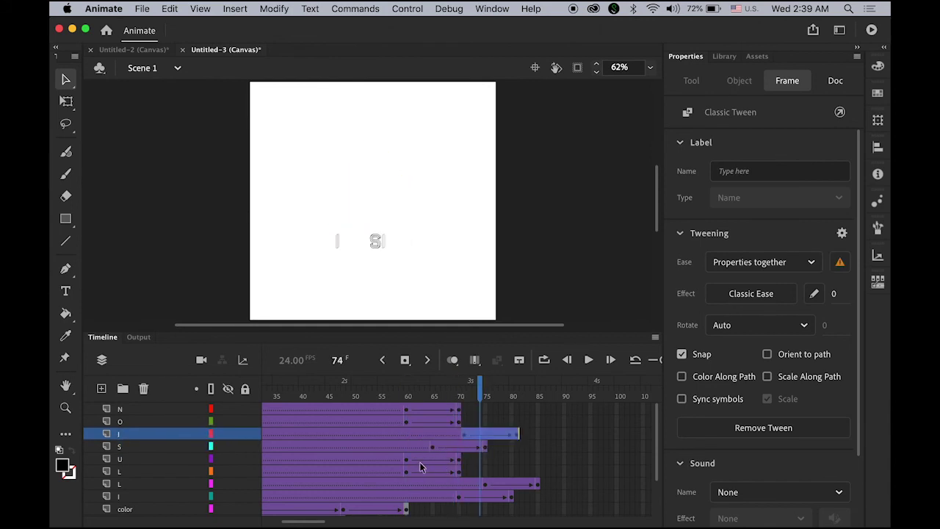
click(407, 459)
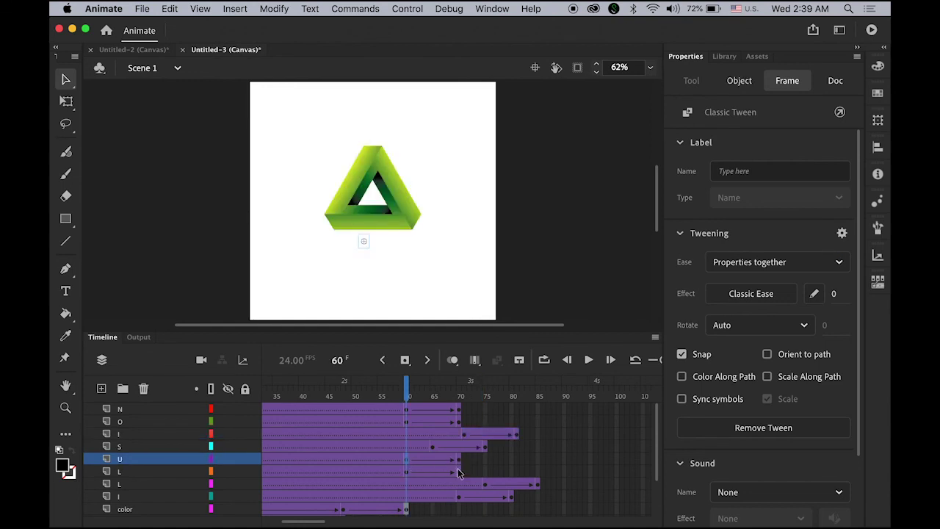
click(459, 471)
click(404, 472)
drag(426, 472, 496, 474)
Move the O fade-in to about frames 80–90 and push the N fade-in later.
click(406, 420)
drag(435, 426, 435, 427)
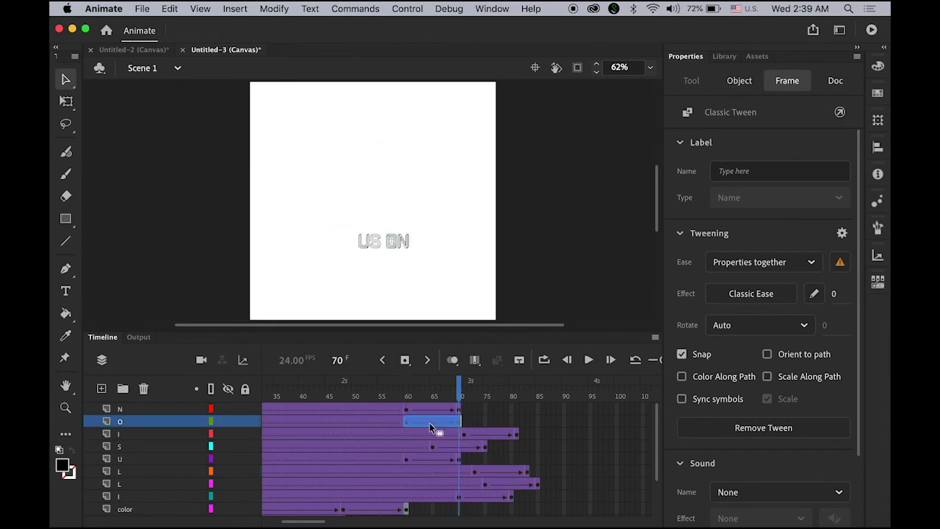
drag(434, 422, 534, 423)
click(406, 409)
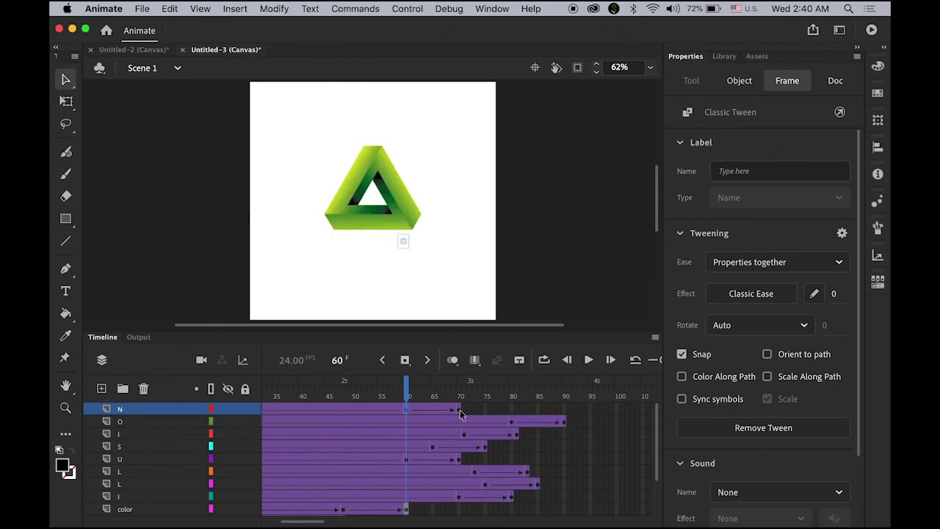
drag(461, 414, 569, 421)
Add keyframes at frame 90 on all letter layers and scrub through the staggered fade-ins.
click(565, 413)
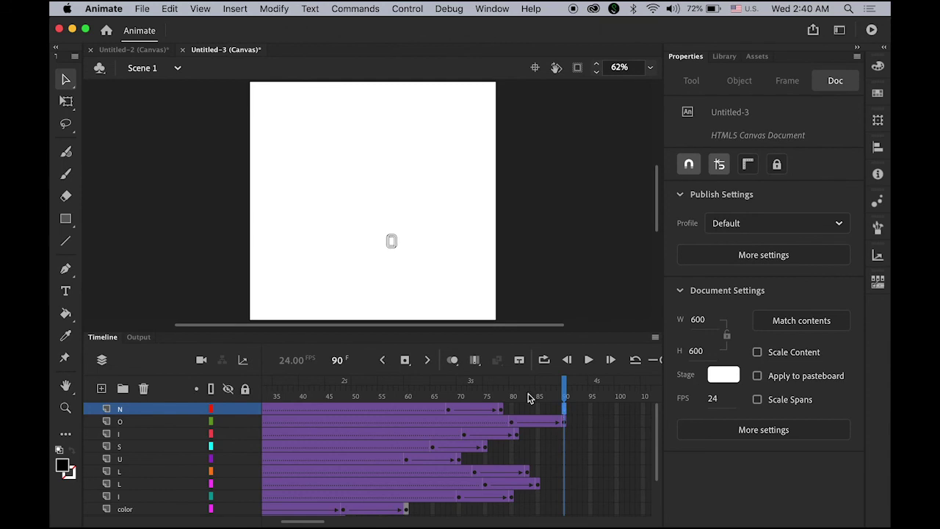
click(405, 361)
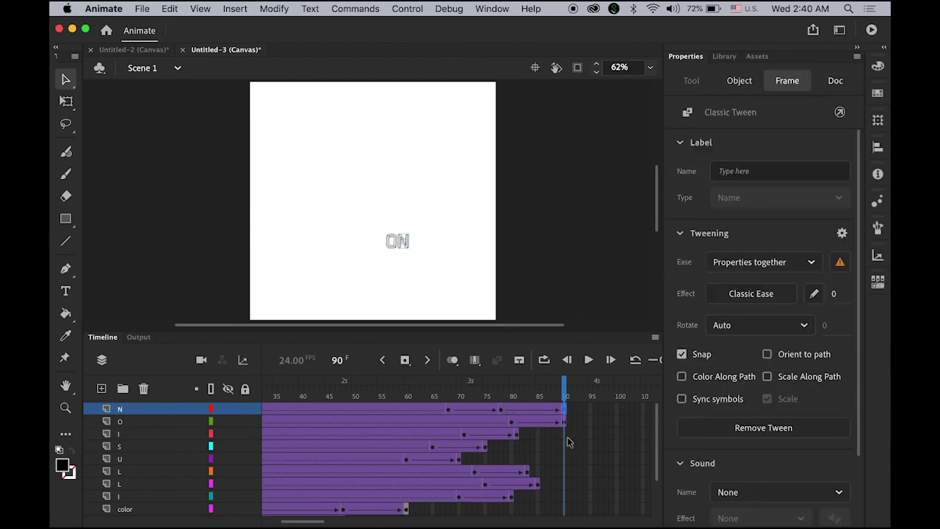
shift+click(563, 435)
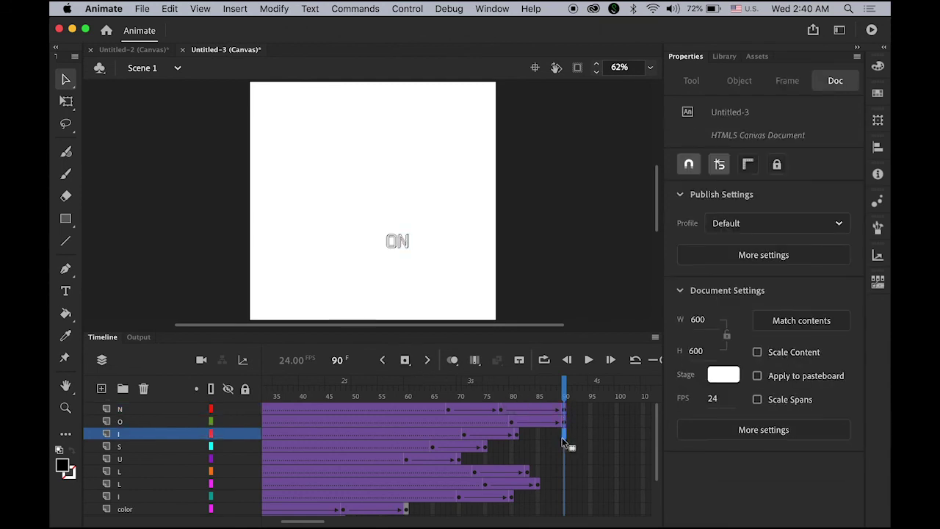
shift+click(564, 497)
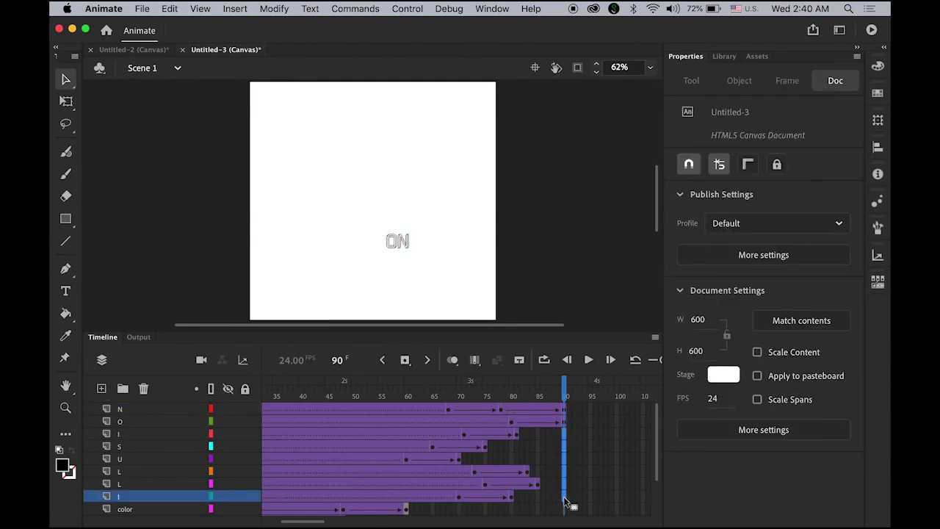
click(404, 361)
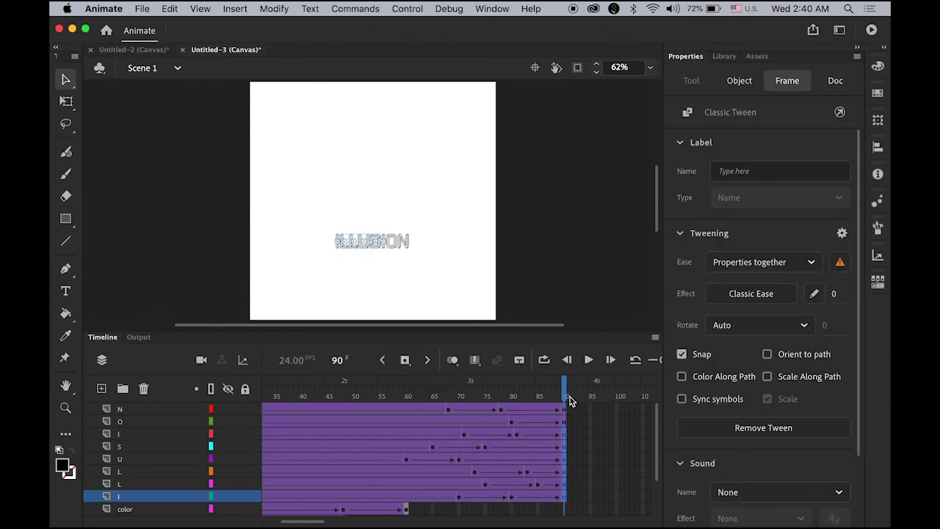
drag(568, 398, 555, 420)
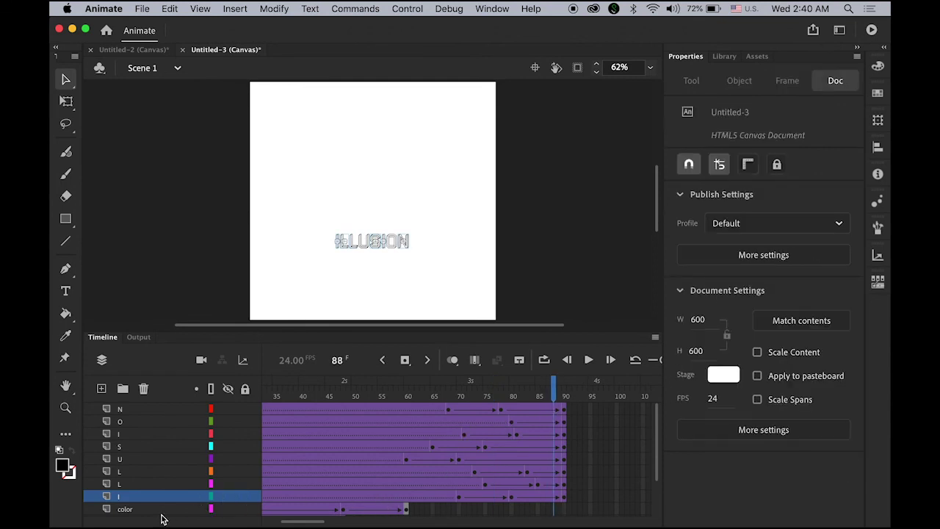
Extend the triangle's color layer to frame 90 and play the animation from the start.
click(565, 514)
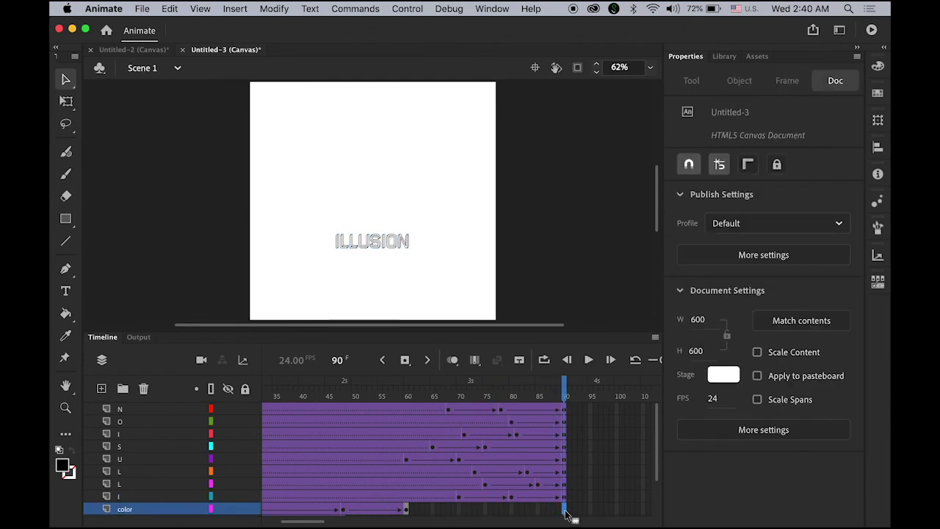
click(404, 360)
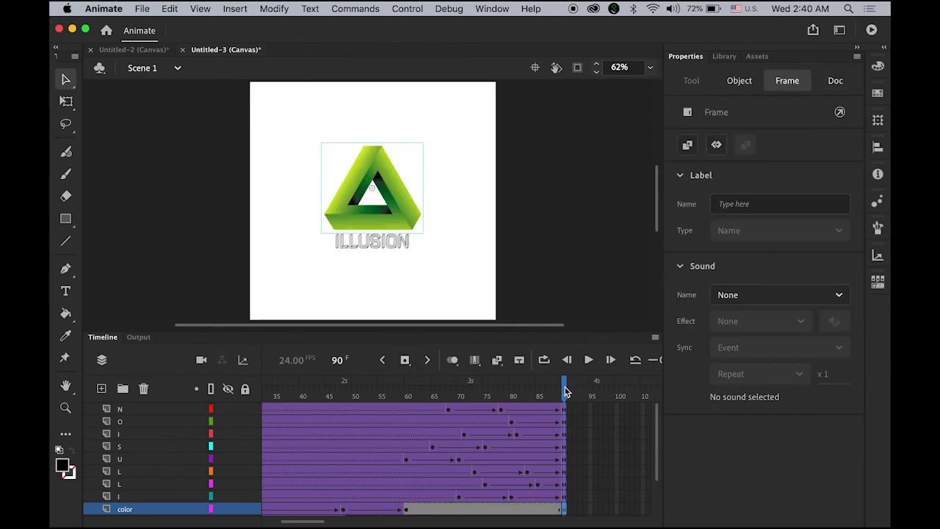
key(Return)
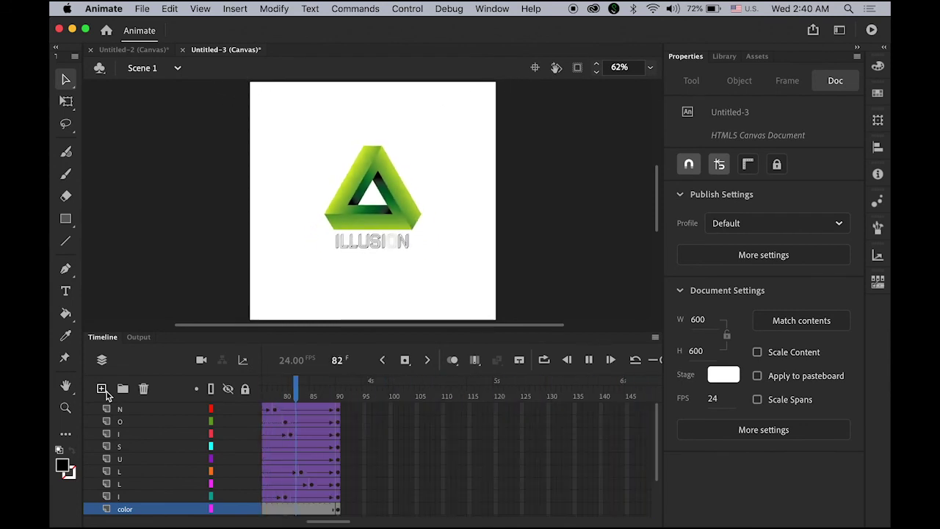
Replay the Untitled-3 animation from the beginning in the Chrome preview.
key(Return)
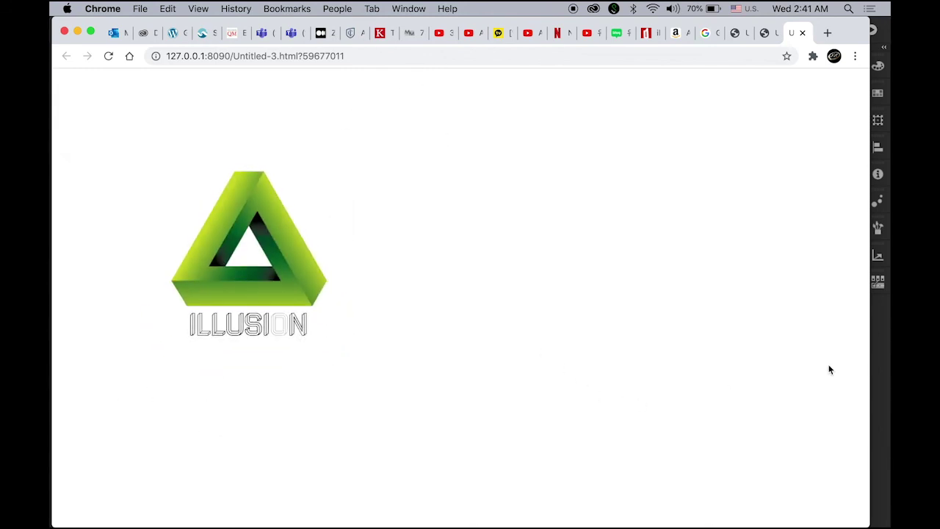
Back in Animate's timeline, add keyframes at frame 144 on every layer from N down to the color layer.
click(883, 356)
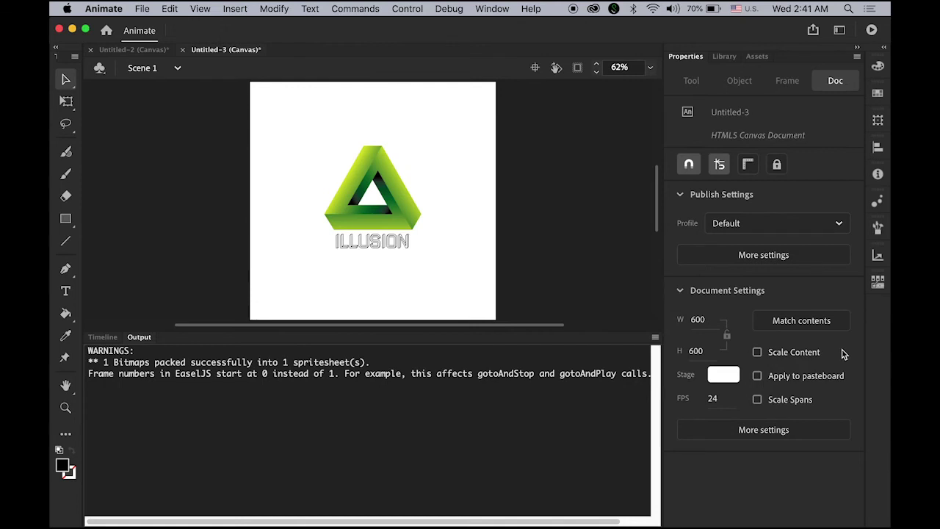
click(102, 336)
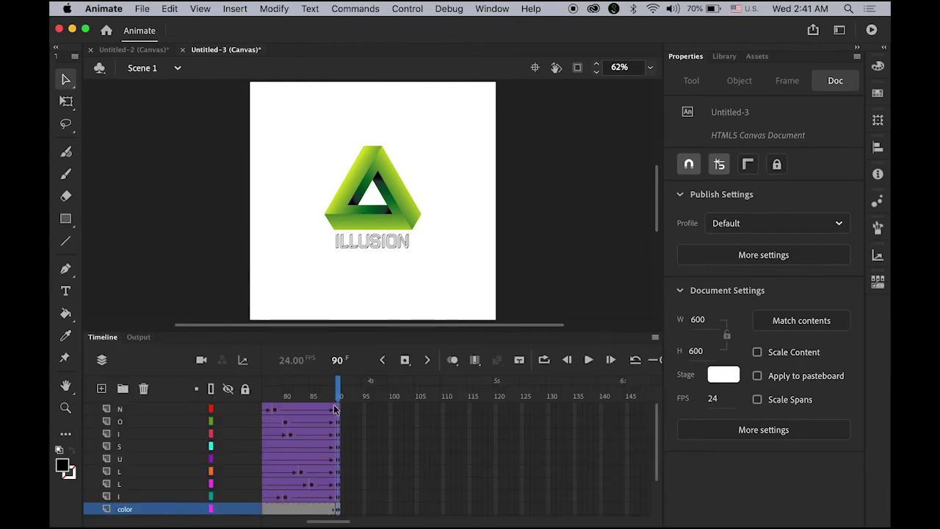
click(621, 410)
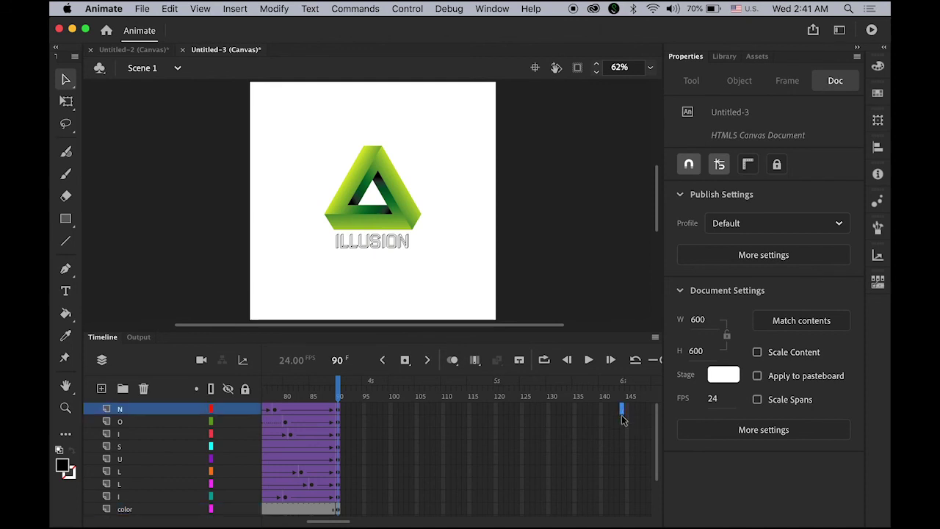
shift+click(621, 514)
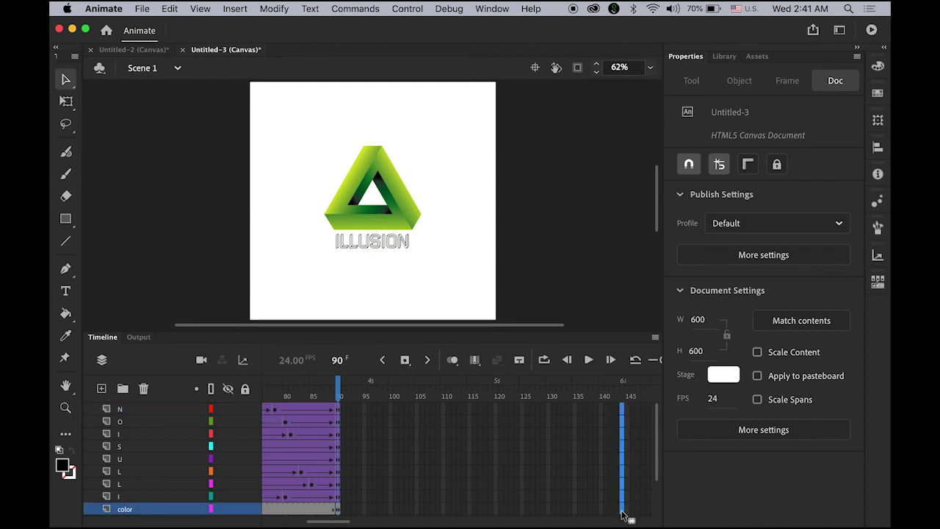
click(405, 360)
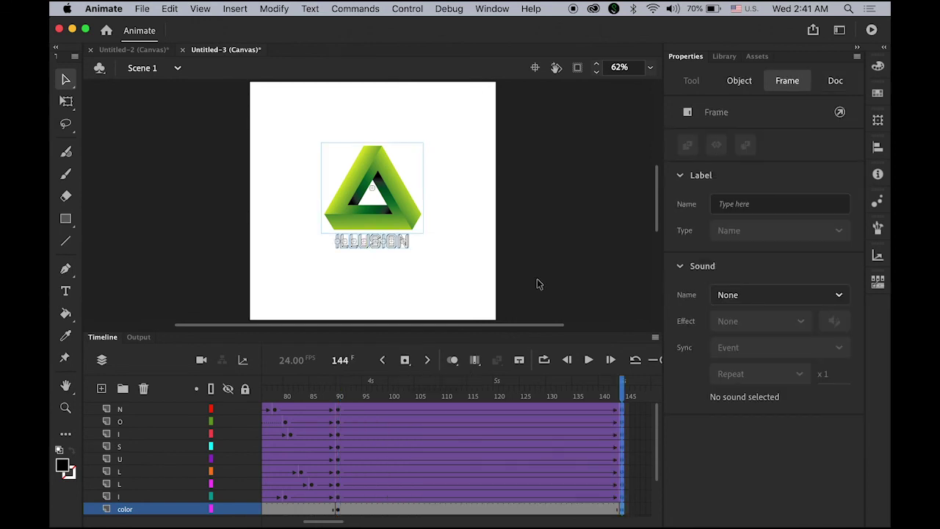
Publish Untitled-3 with Cmd+Enter and preview the updated animation in Chrome.
key(super+Return)
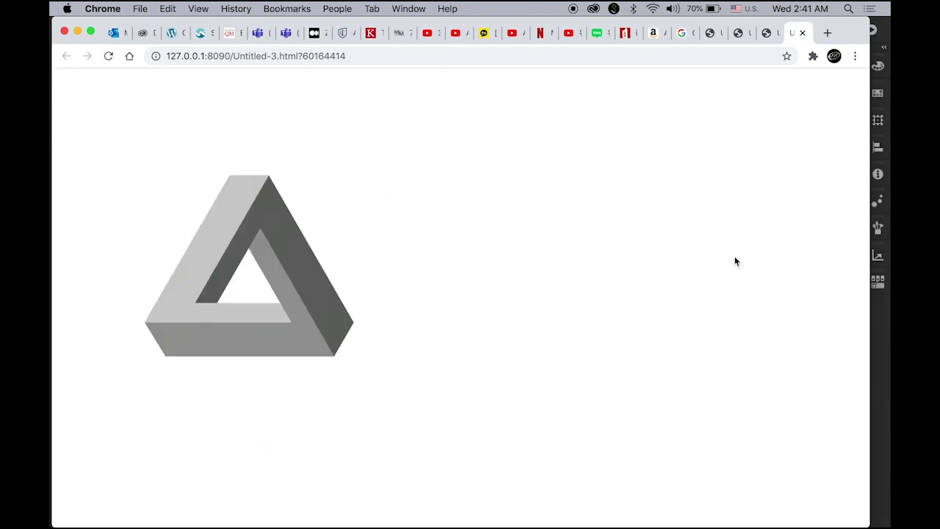